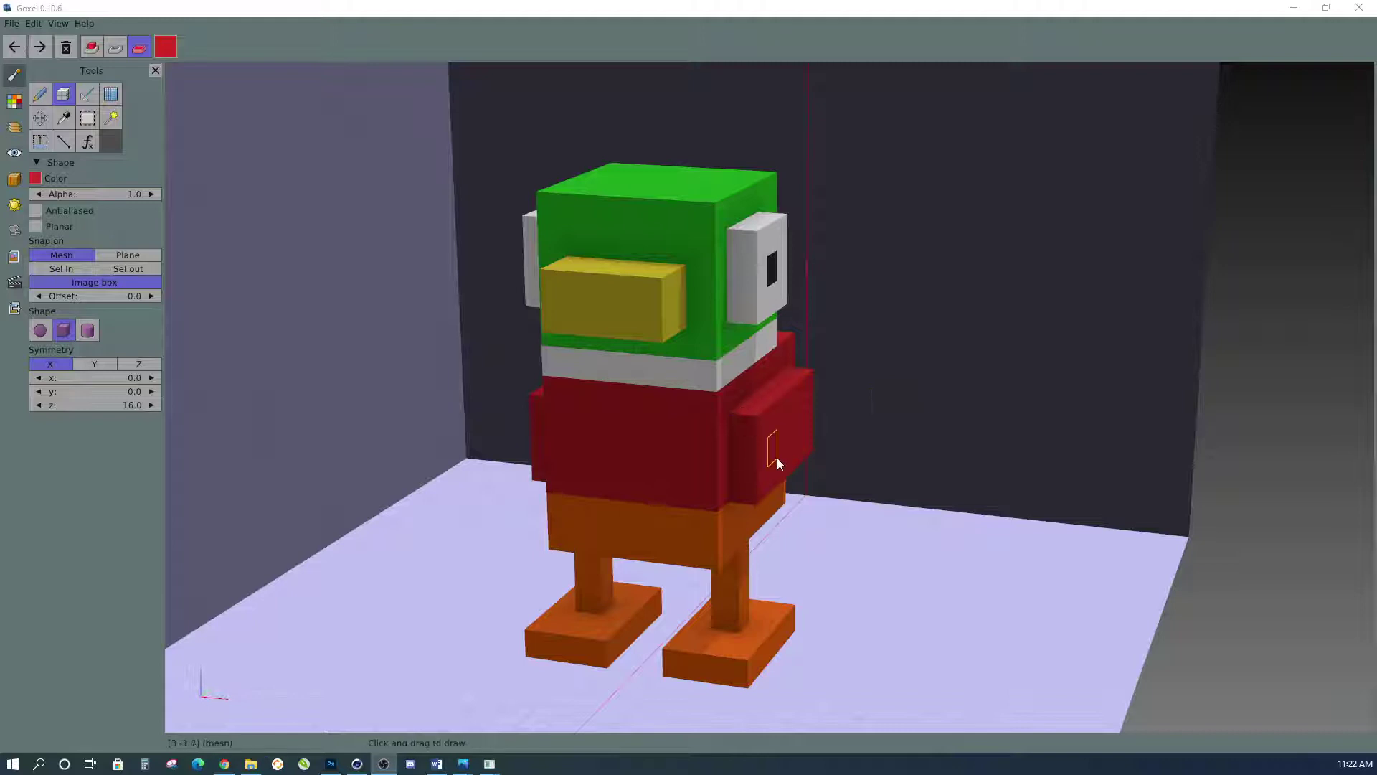
Step: Orbit around the voxel duck, then try exporting it as a png from the File menu
scroll(794, 456, down, 1)
mouse_move(794, 450)
middle_down()
mouse_move(852, 421)
mouse_move(987, 467)
mouse_move(901, 454)
mouse_move(687, 485)
middle_up()
mouse_move(687, 486)
right_down()
mouse_move(578, 493)
mouse_move(953, 500)
mouse_move(726, 484)
mouse_move(582, 509)
mouse_move(745, 466)
mouse_move(804, 468)
mouse_move(672, 482)
mouse_move(753, 464)
mouse_move(706, 446)
mouse_move(699, 462)
mouse_move(679, 348)
mouse_move(744, 422)
mouse_move(837, 397)
mouse_move(612, 403)
mouse_move(651, 396)
right_up()
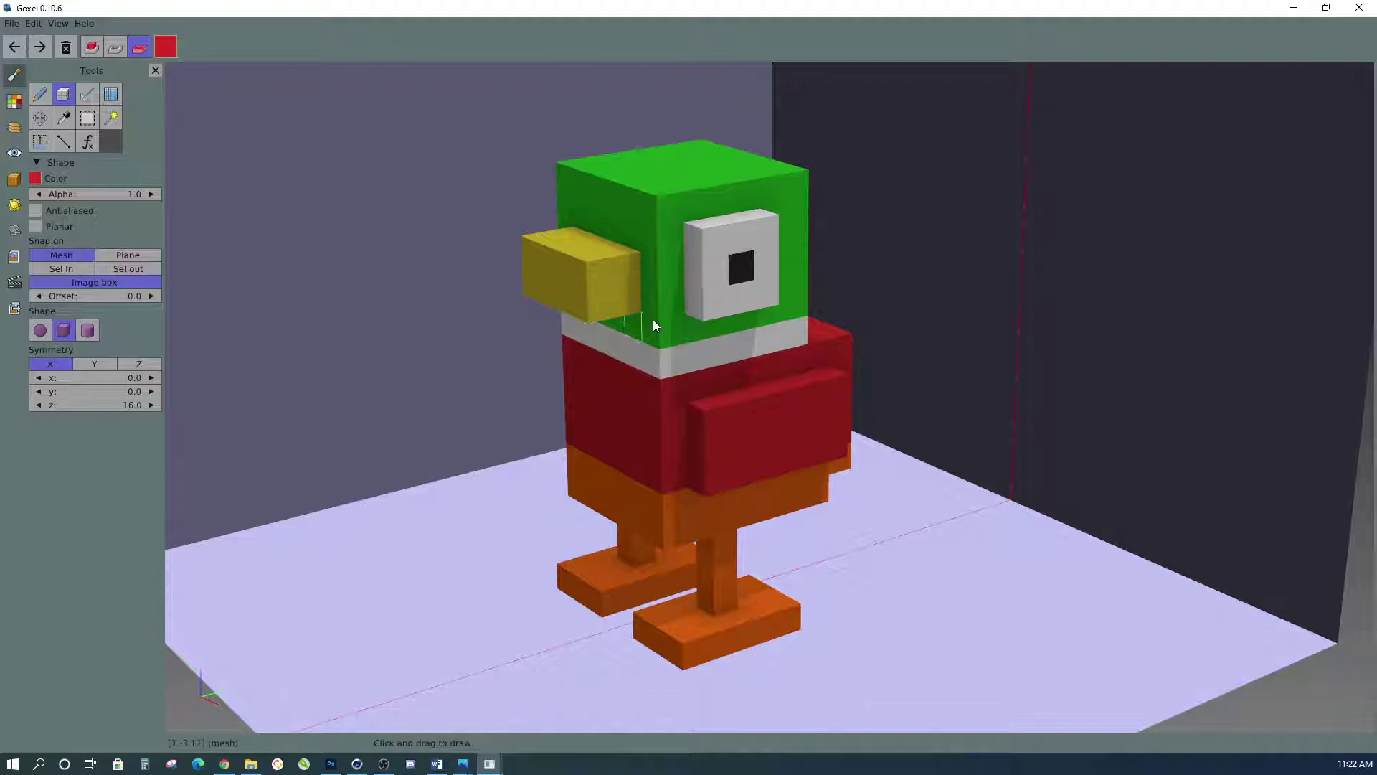
click(12, 23)
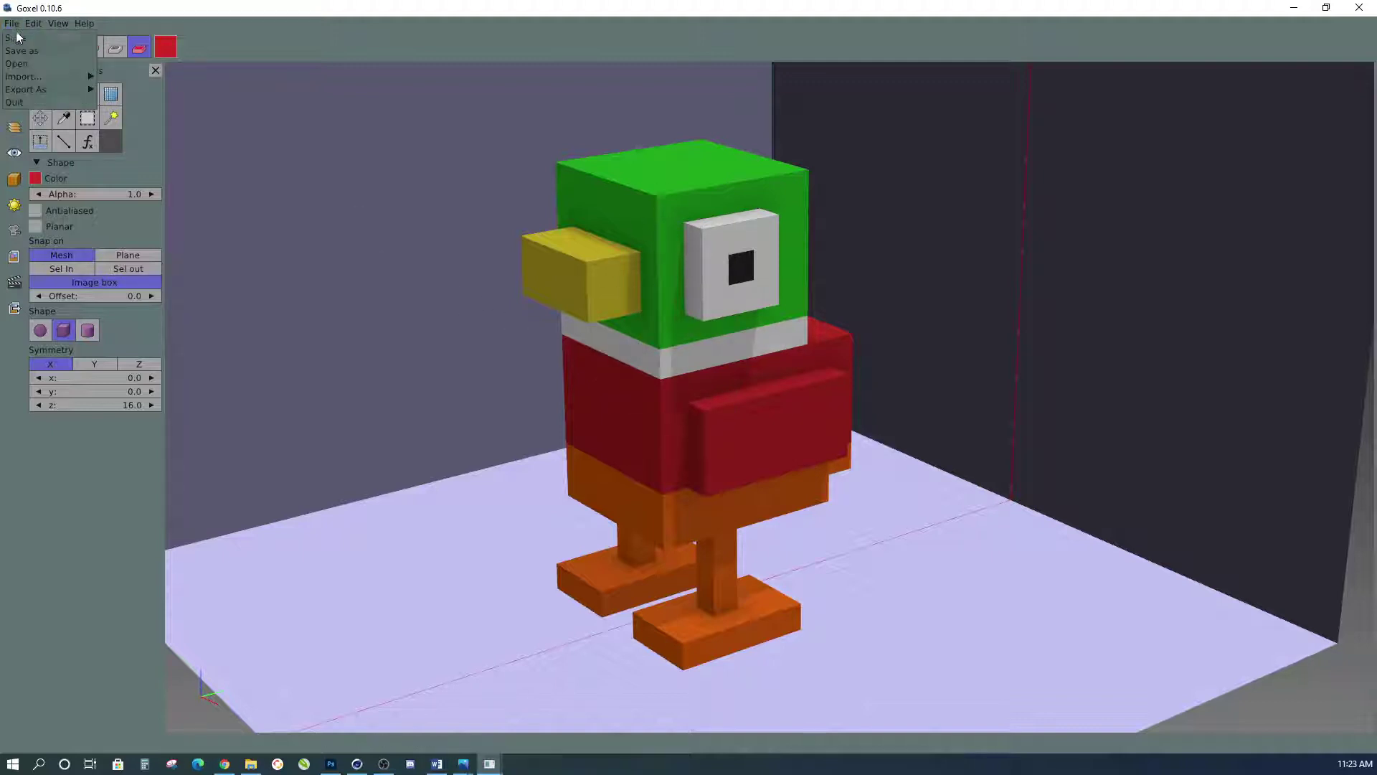
mouse_move(27, 88)
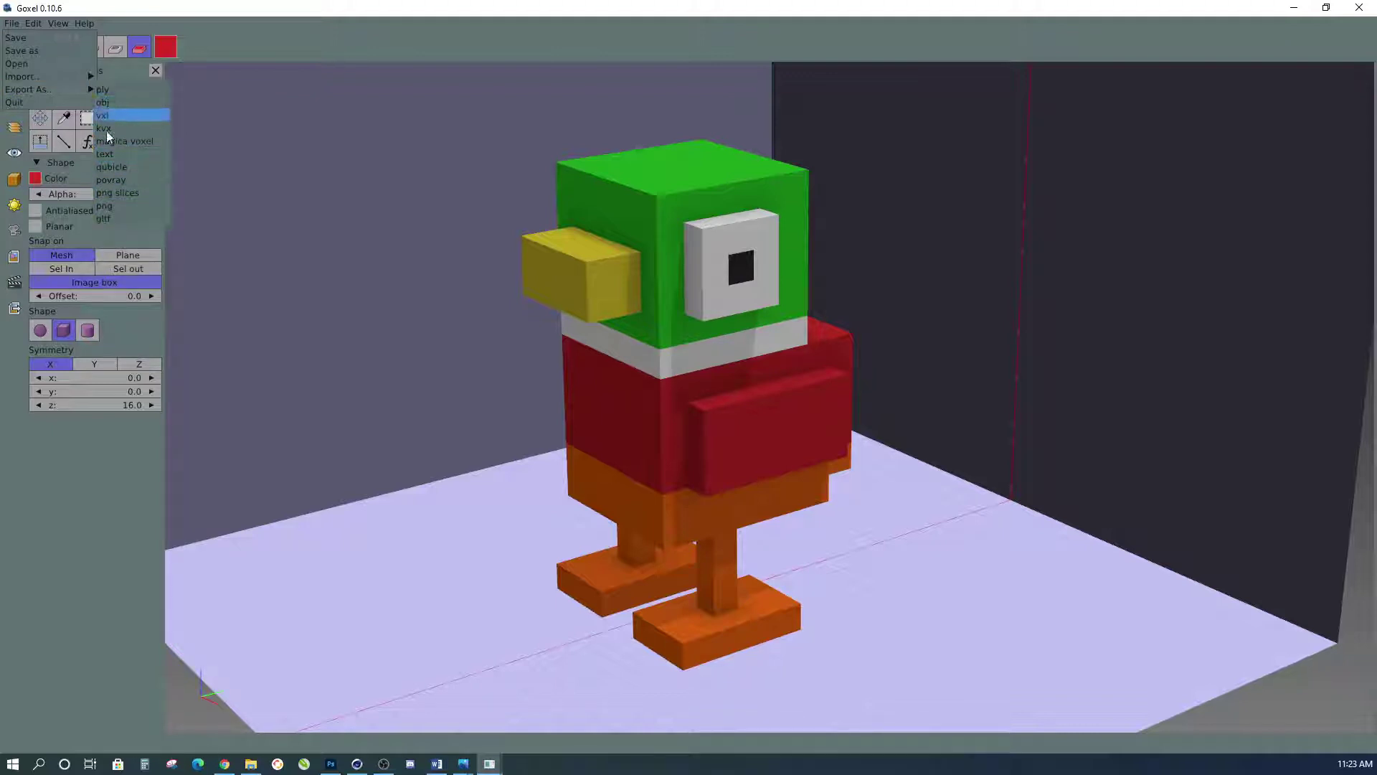
click(105, 208)
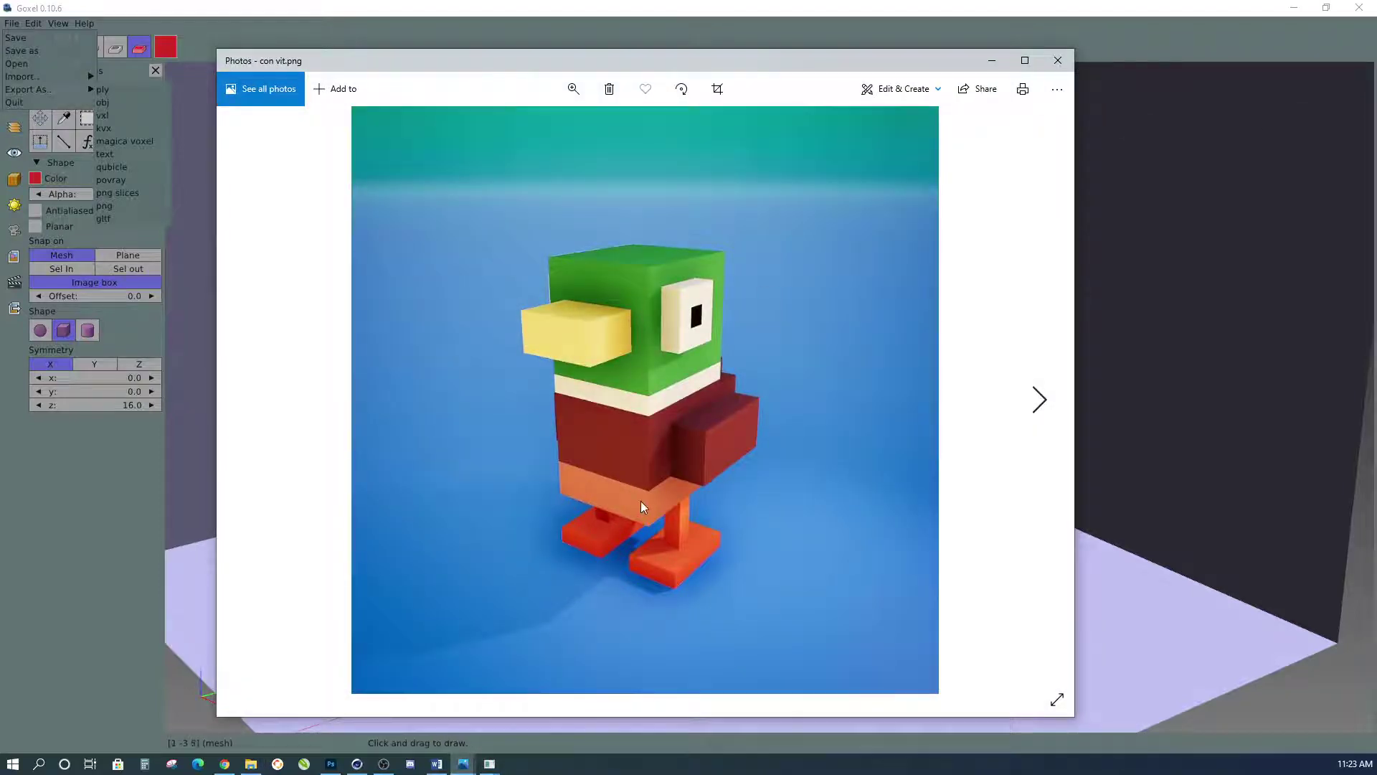
Step: Close the con vit.png preview and export the duck in obj format
click(1057, 60)
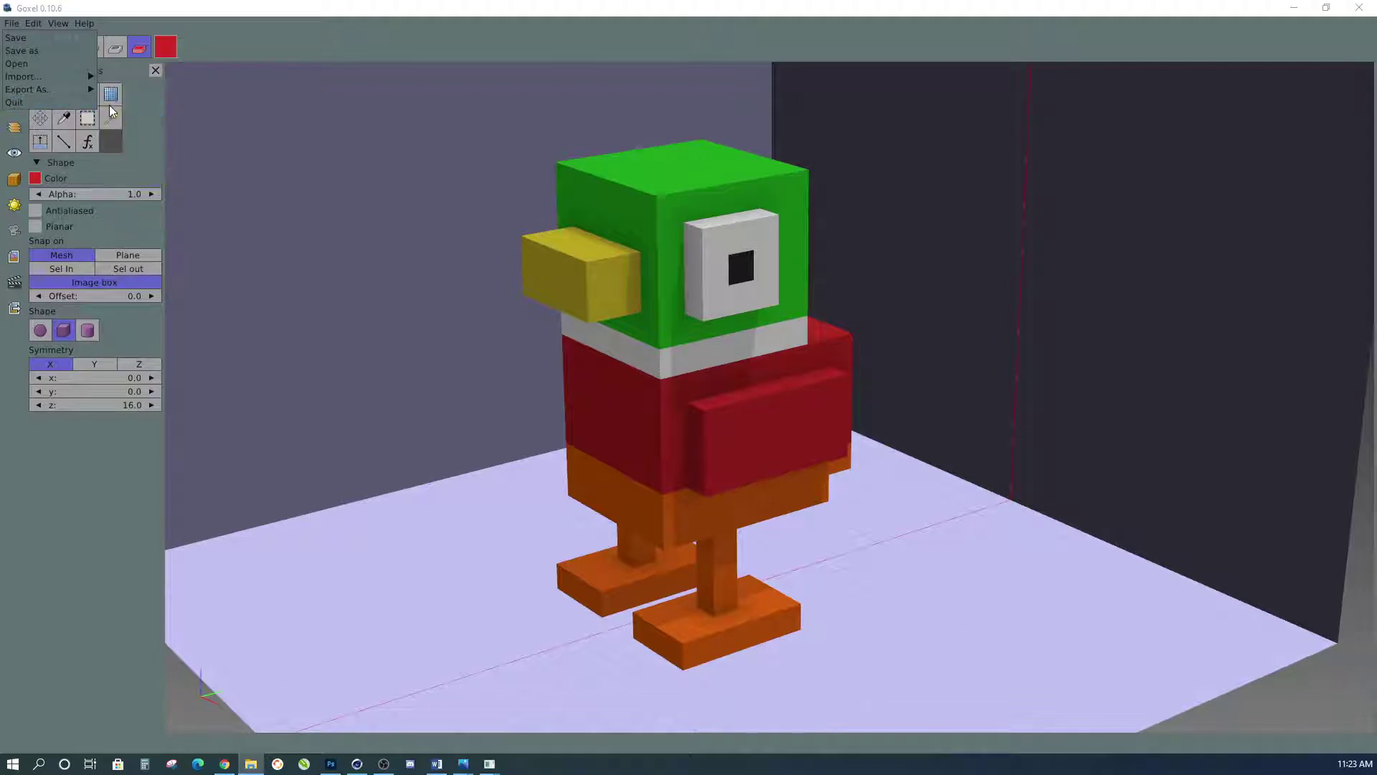
click(105, 102)
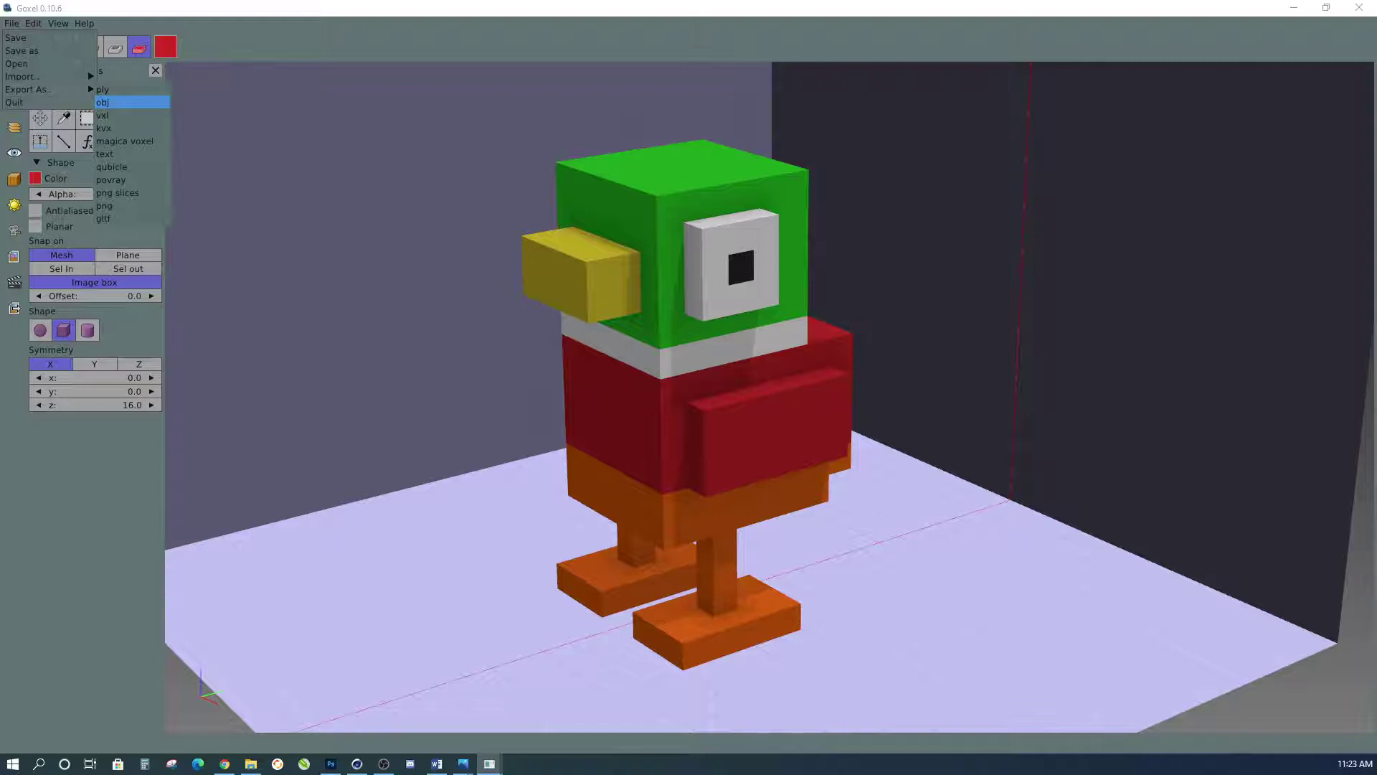
click(129, 102)
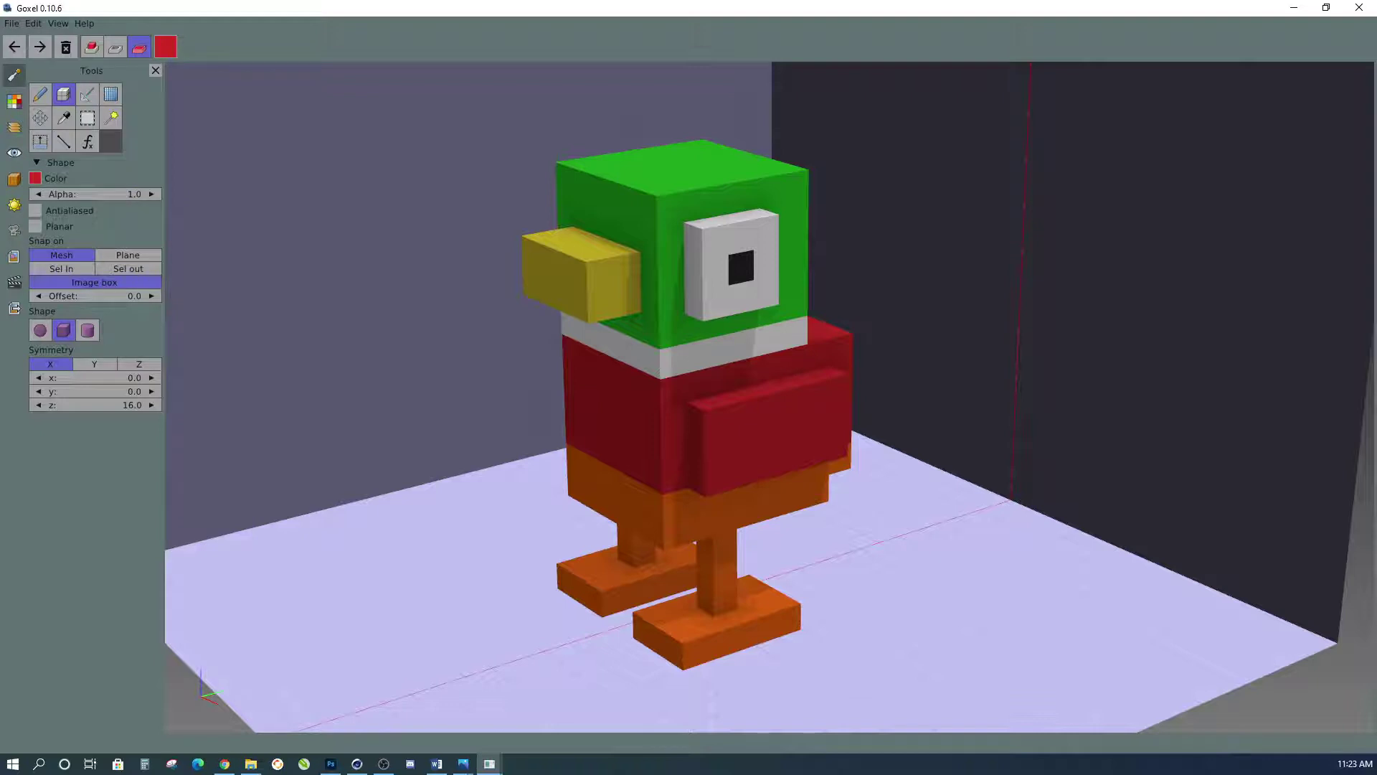
key(alt+Tab)
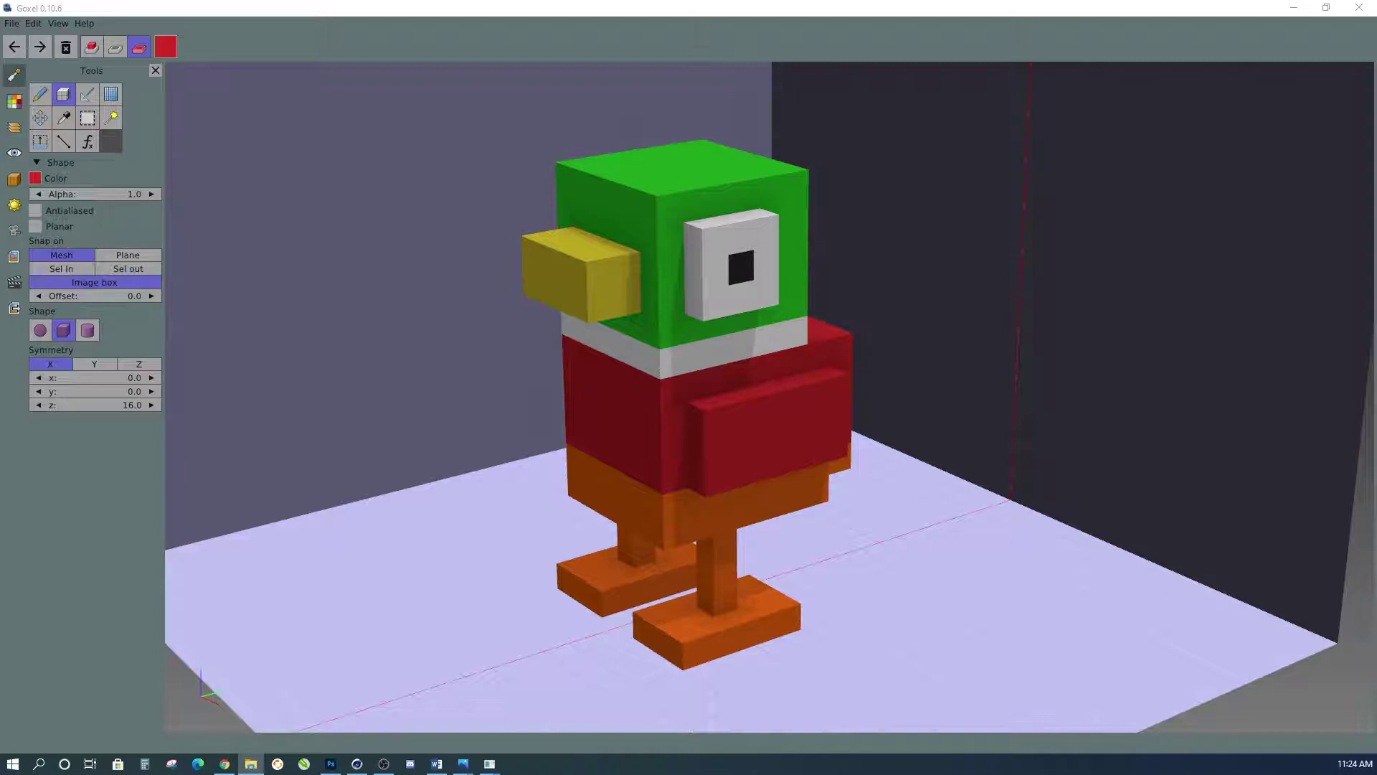
Step: Export the duck model from Goxel again as an obj file
click(12, 23)
mouse_move(28, 88)
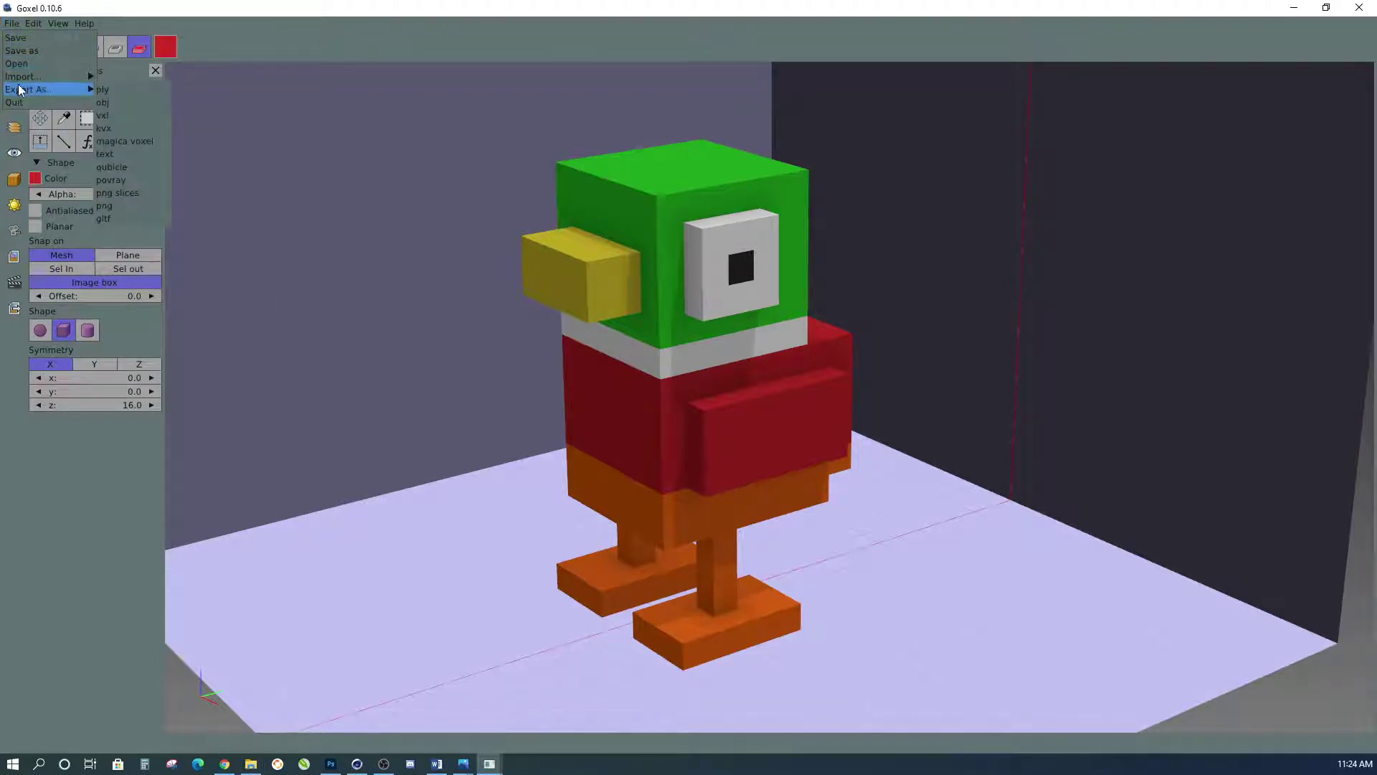
click(104, 102)
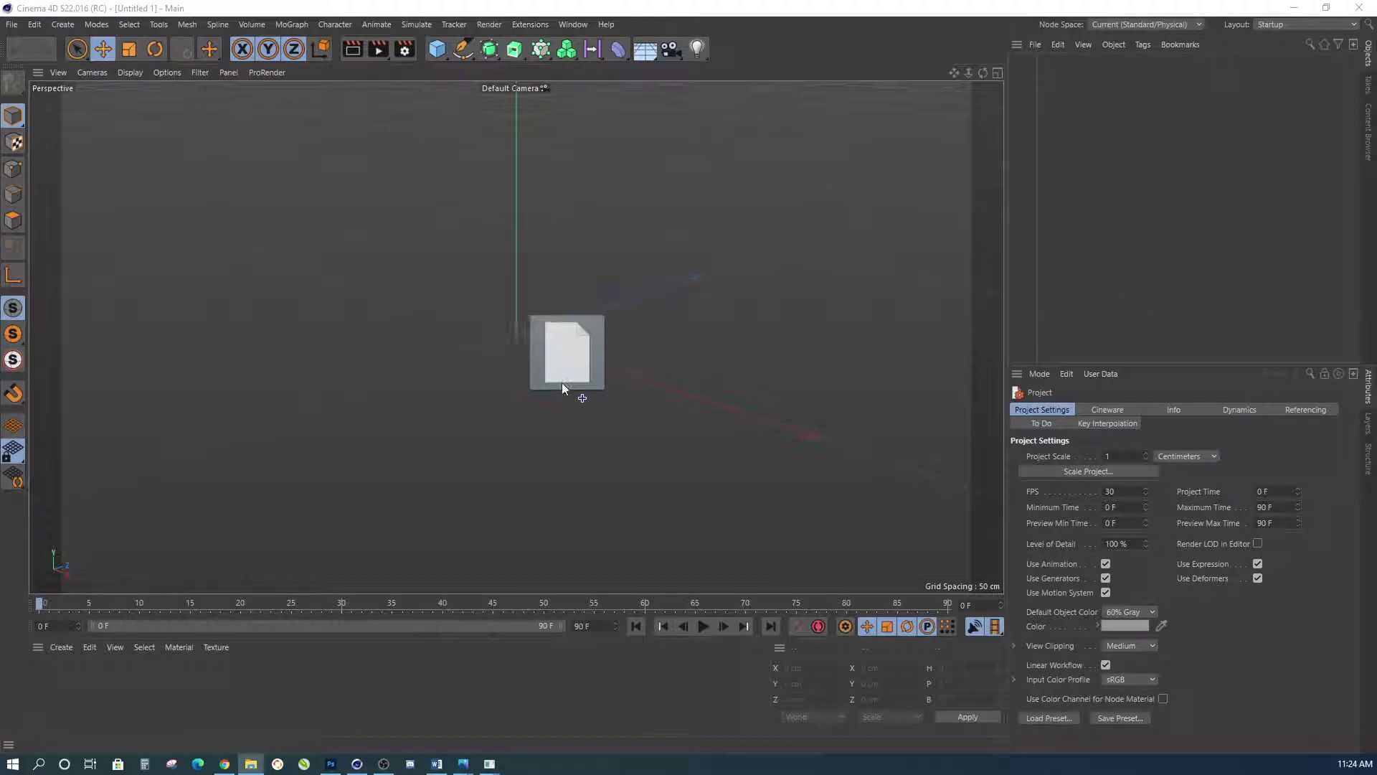
drag(562, 381, 561, 390)
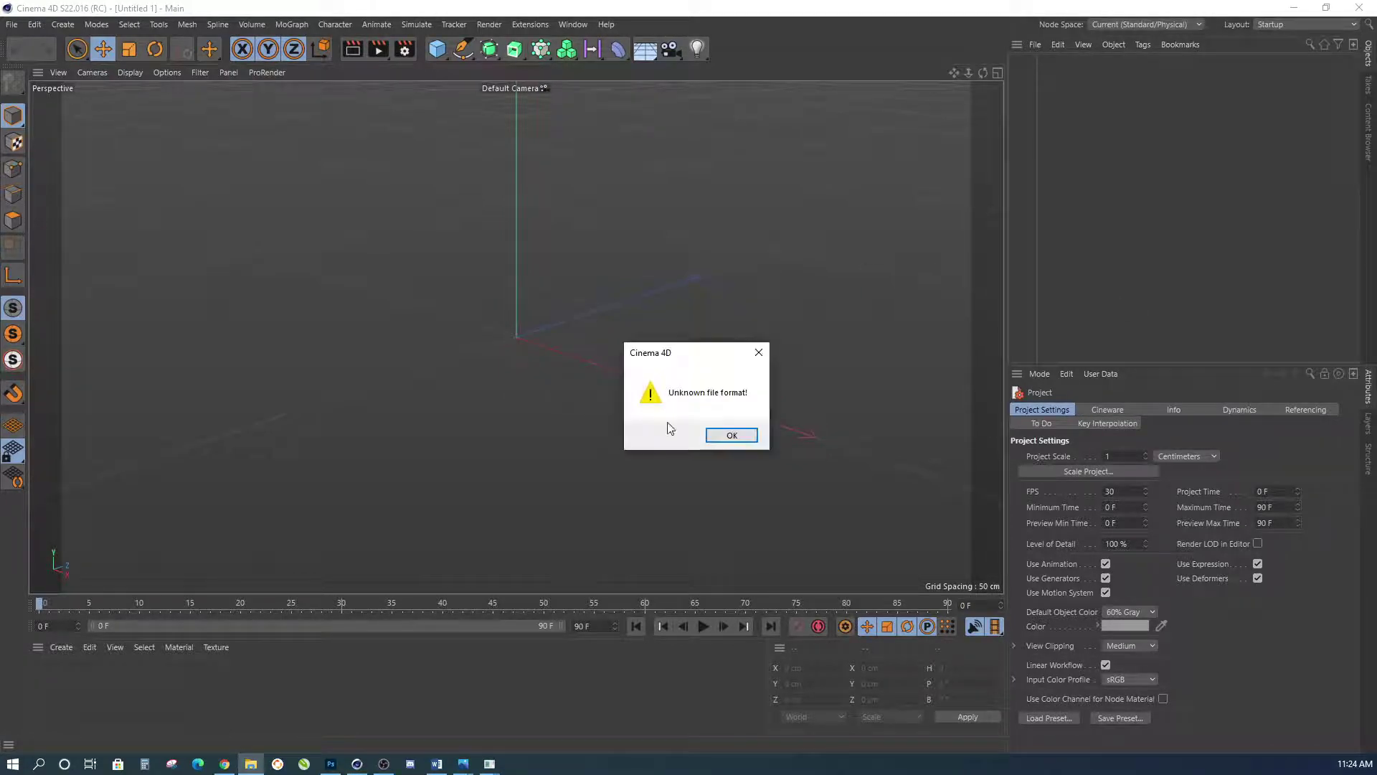
click(742, 435)
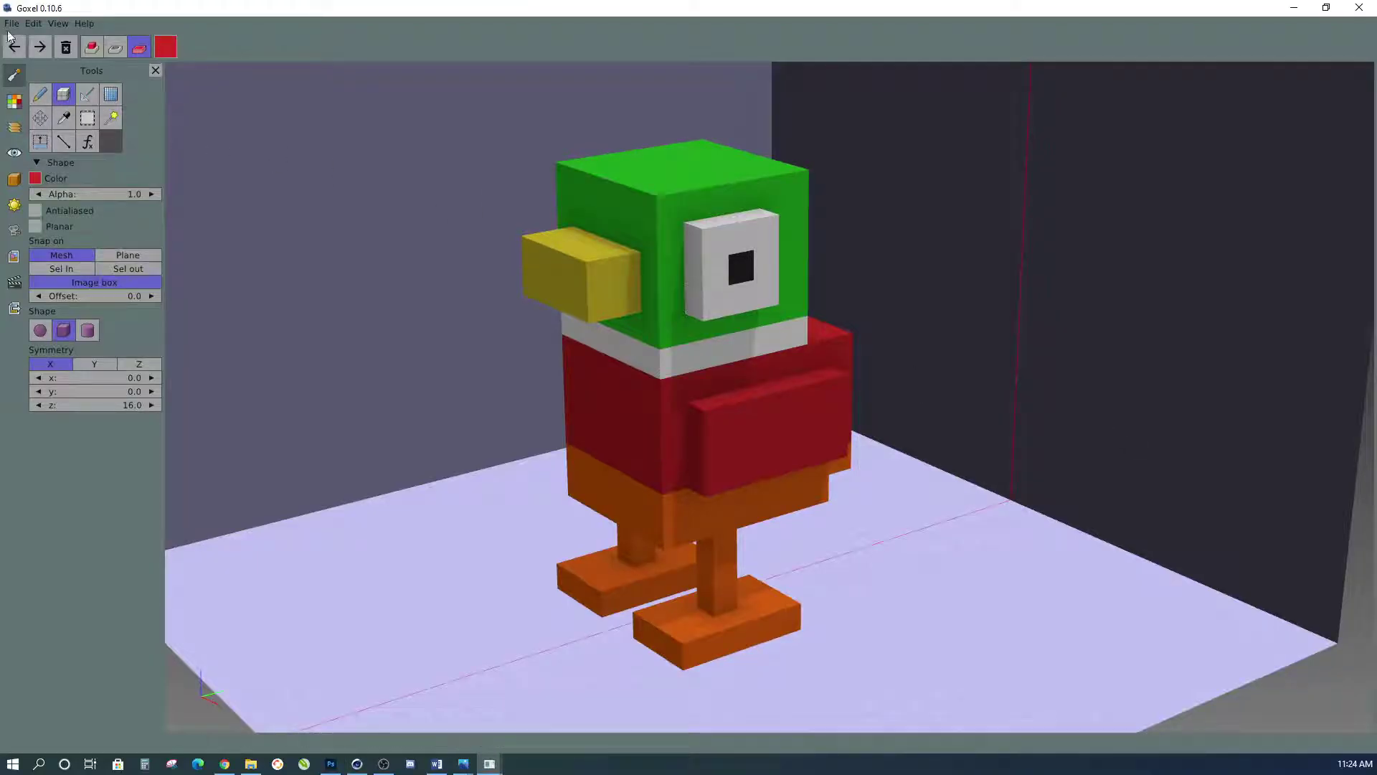
Step: Set Goxel's Export panel format to Wavefront (.obj) for the duck
click(12, 23)
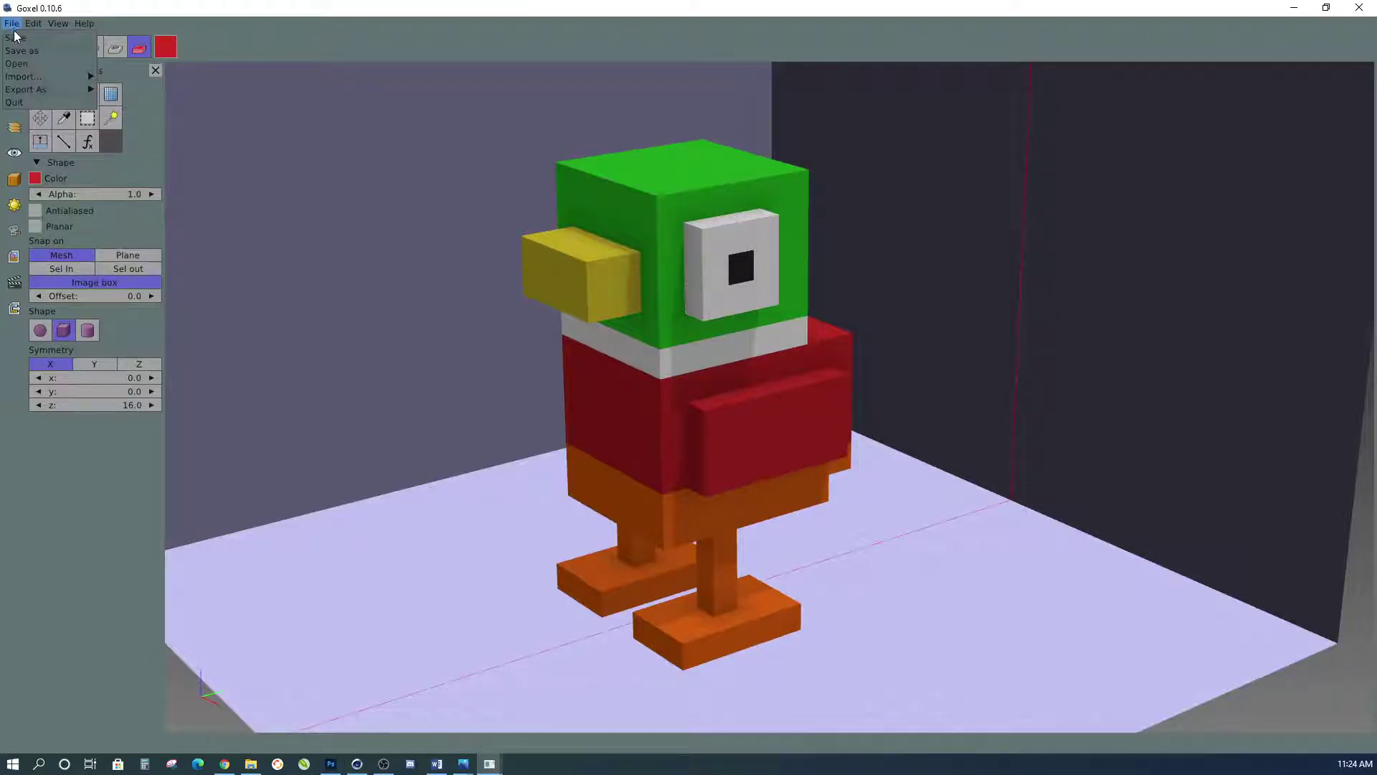
mouse_move(28, 90)
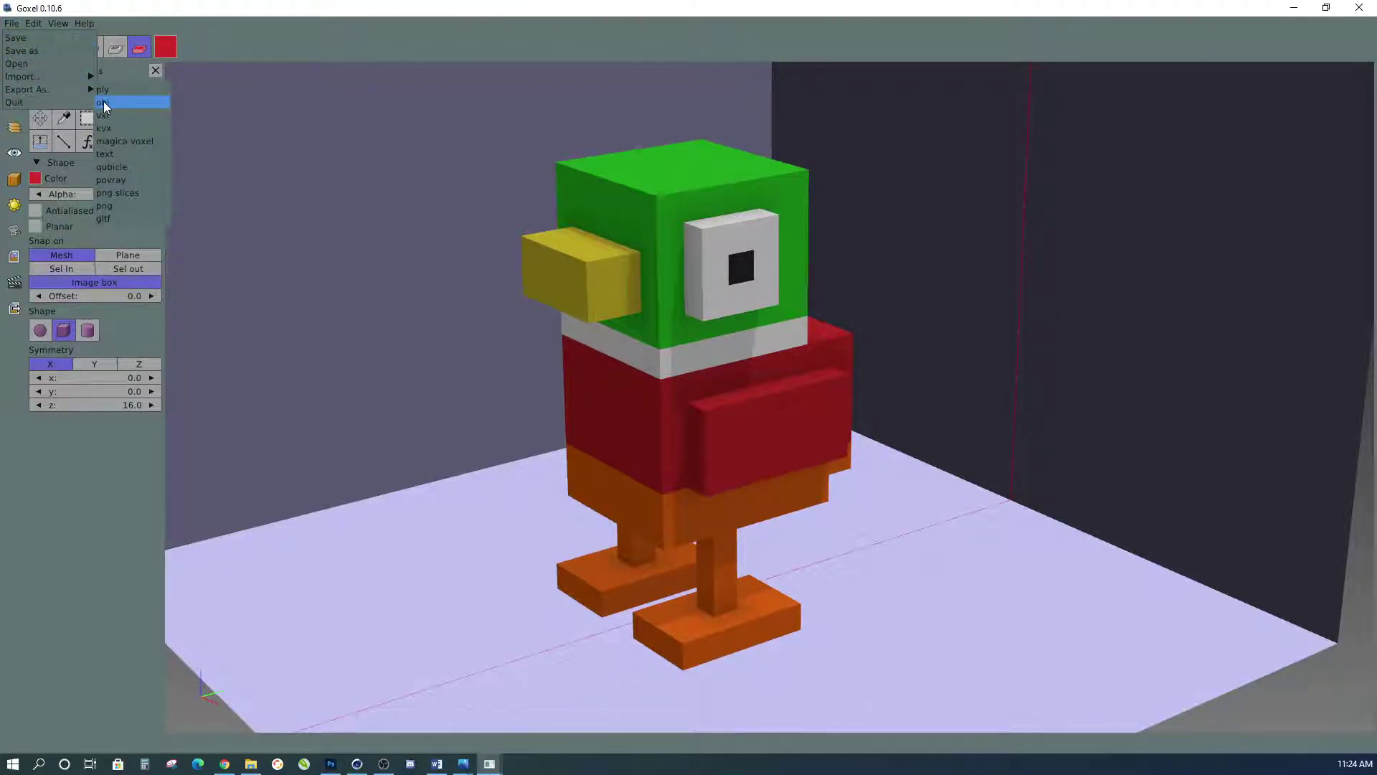
click(103, 101)
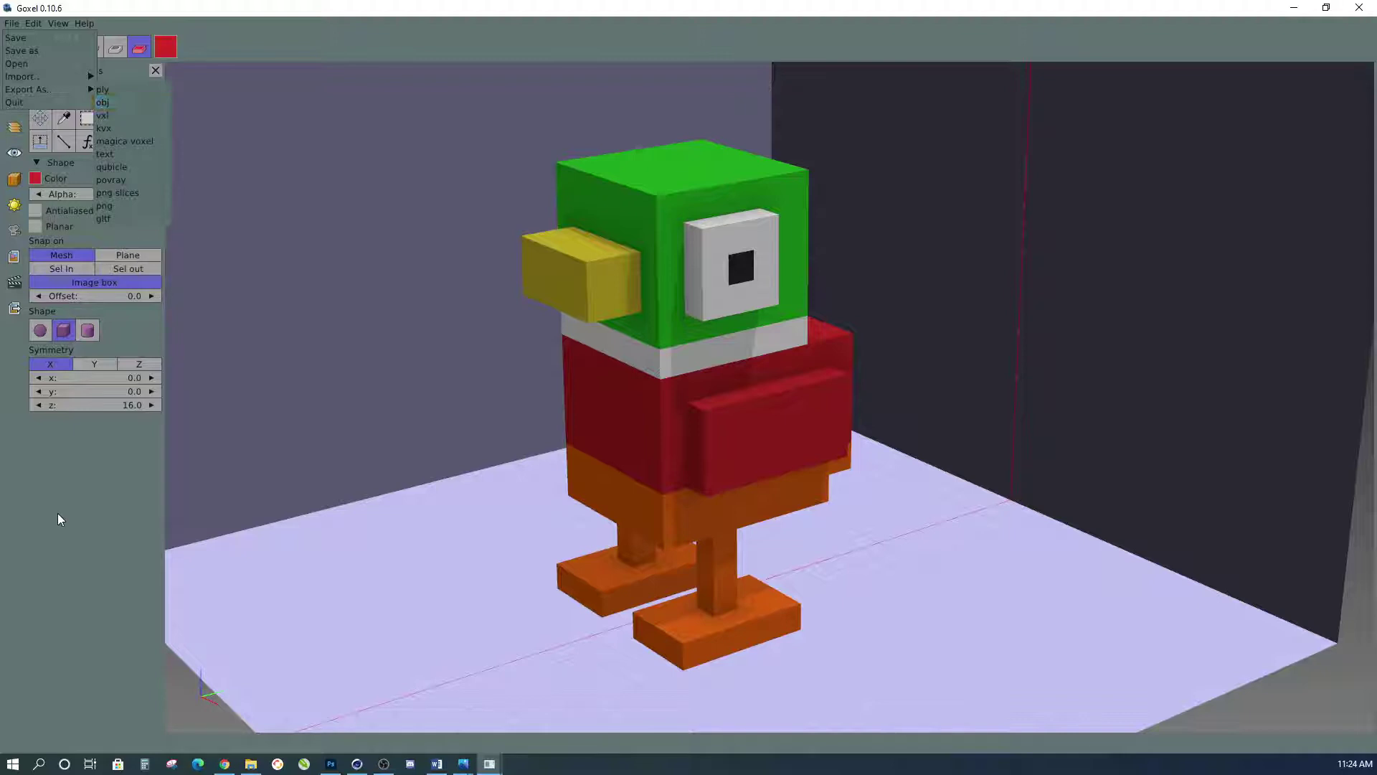
click(14, 309)
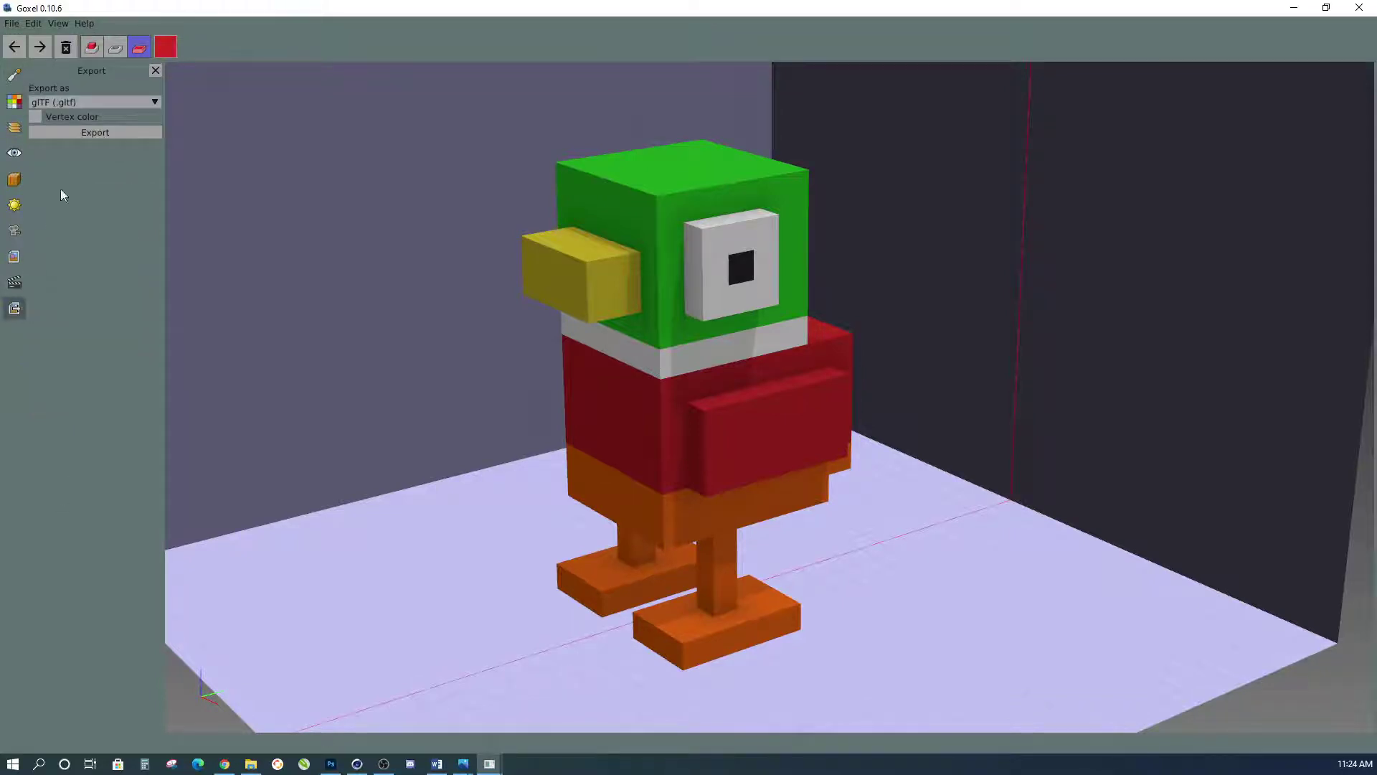
click(71, 105)
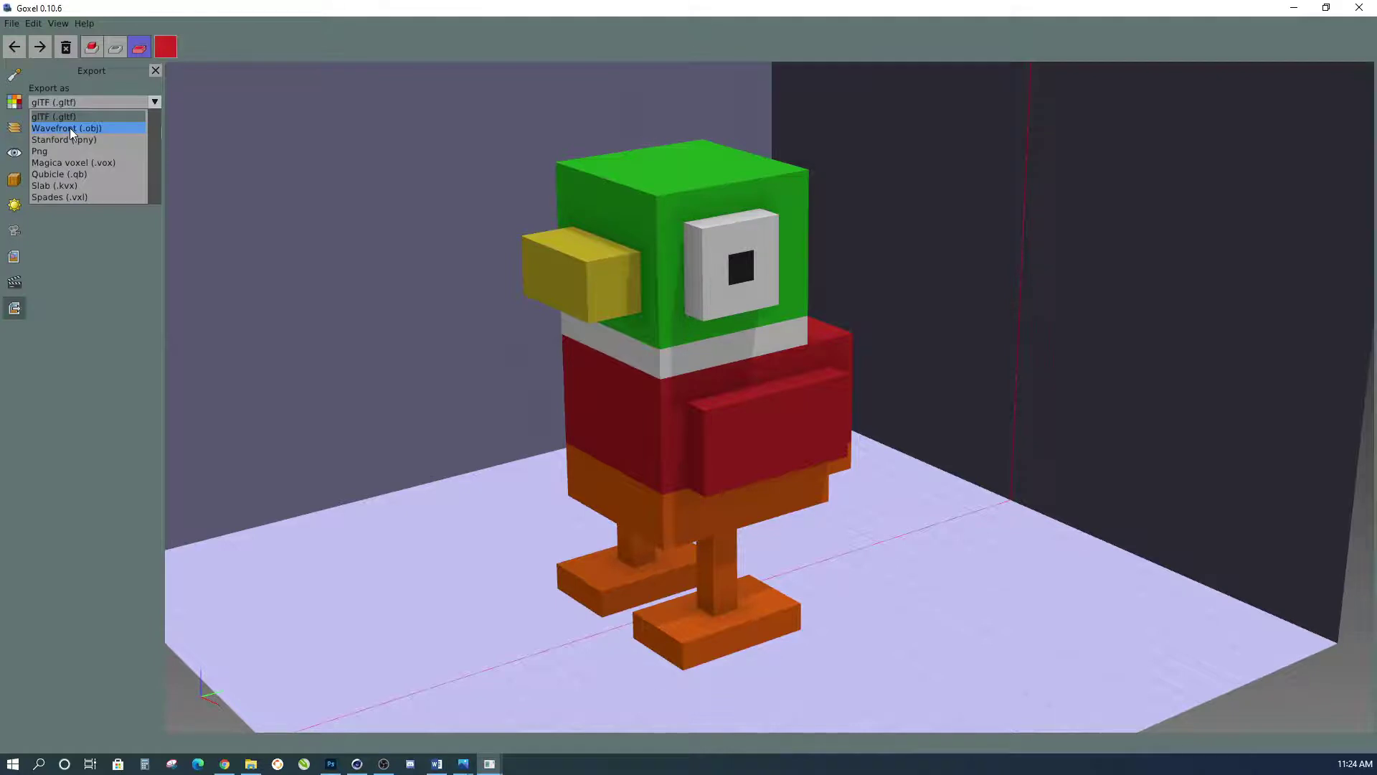
click(70, 127)
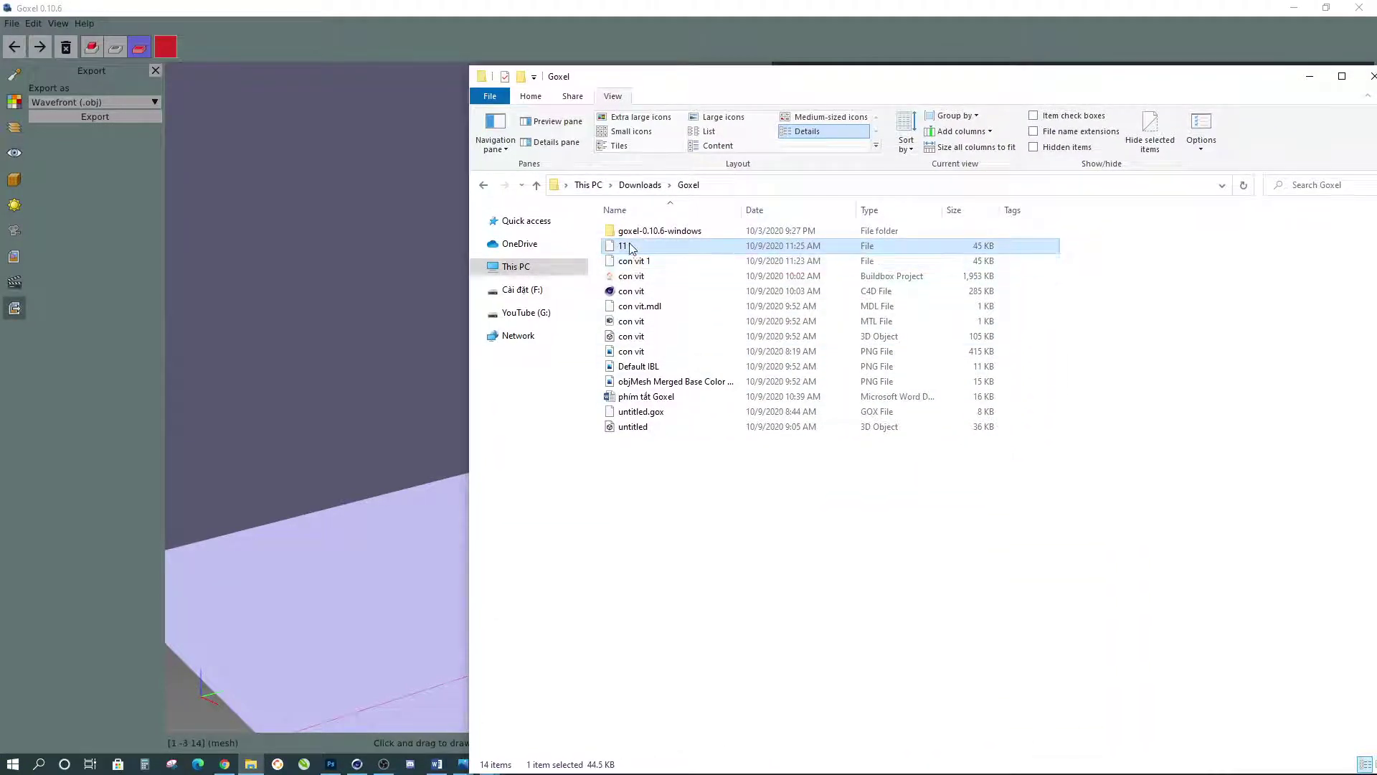
Step: Delete file 11 and rename con vit 1 to con vit 1.obj
key(Delete)
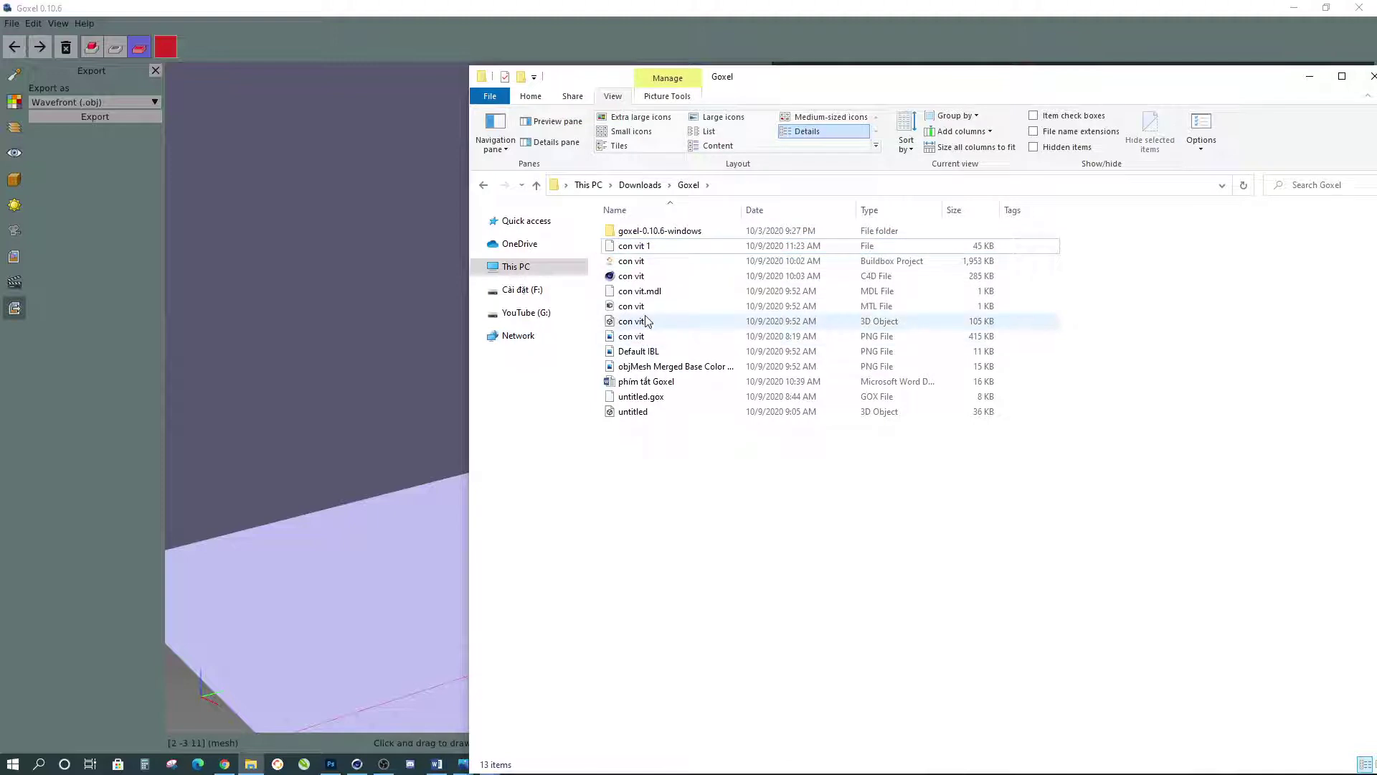
click(641, 248)
click(641, 247)
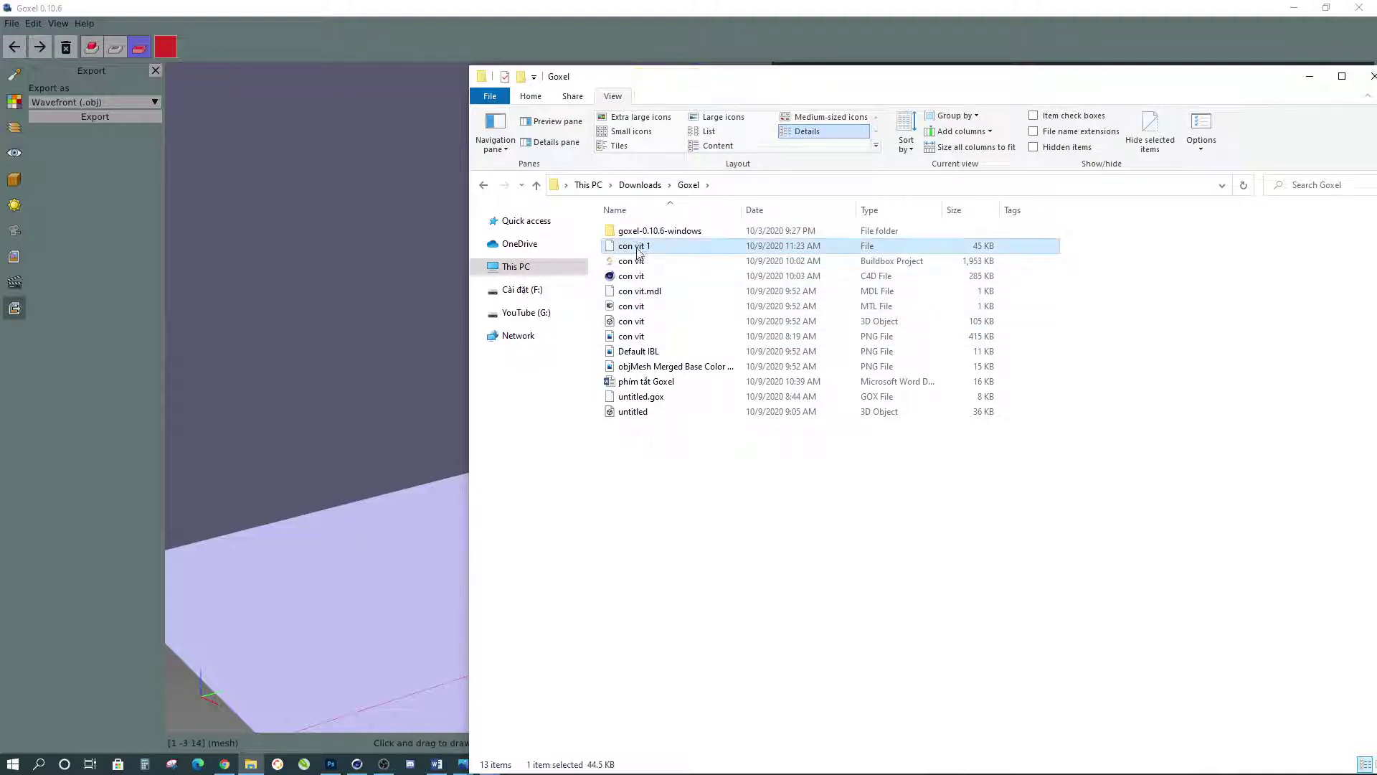
click(659, 246)
text(.)
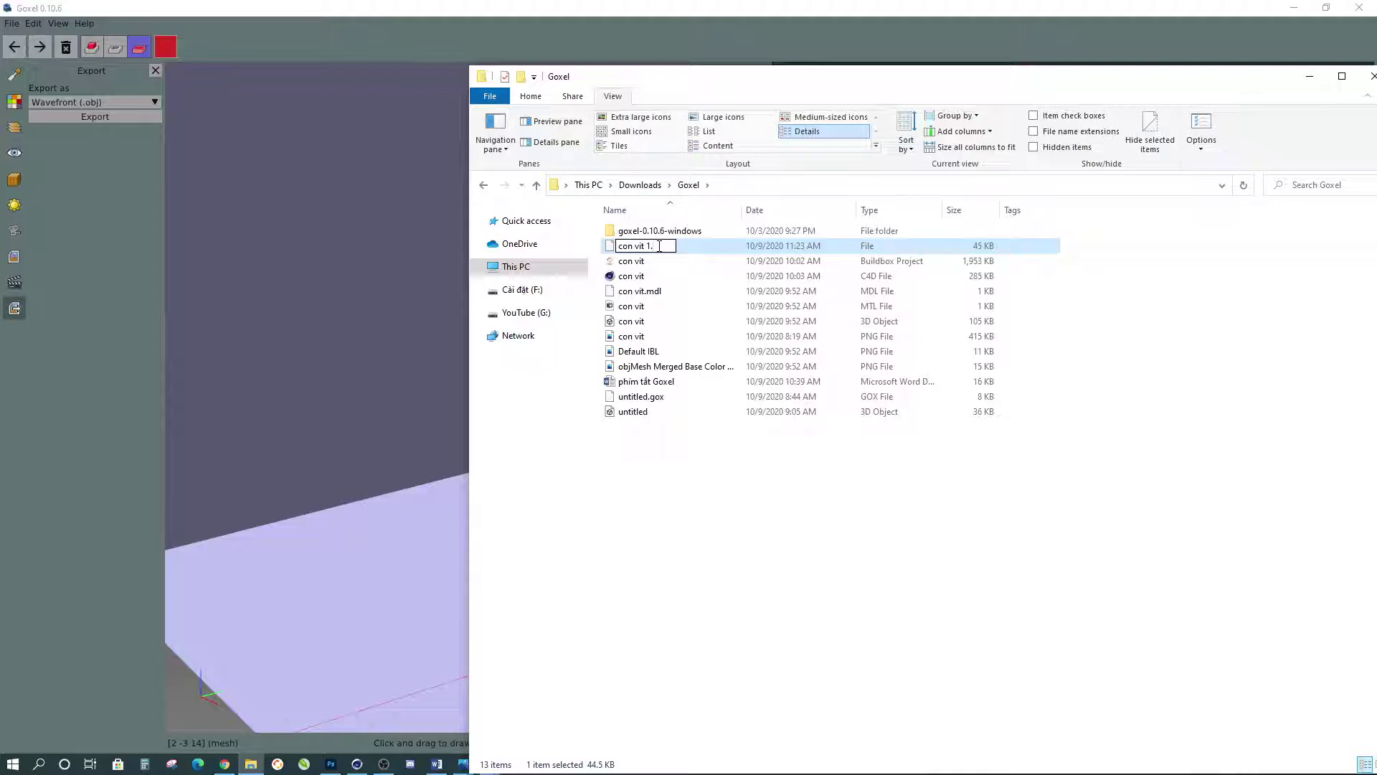
text(obj)
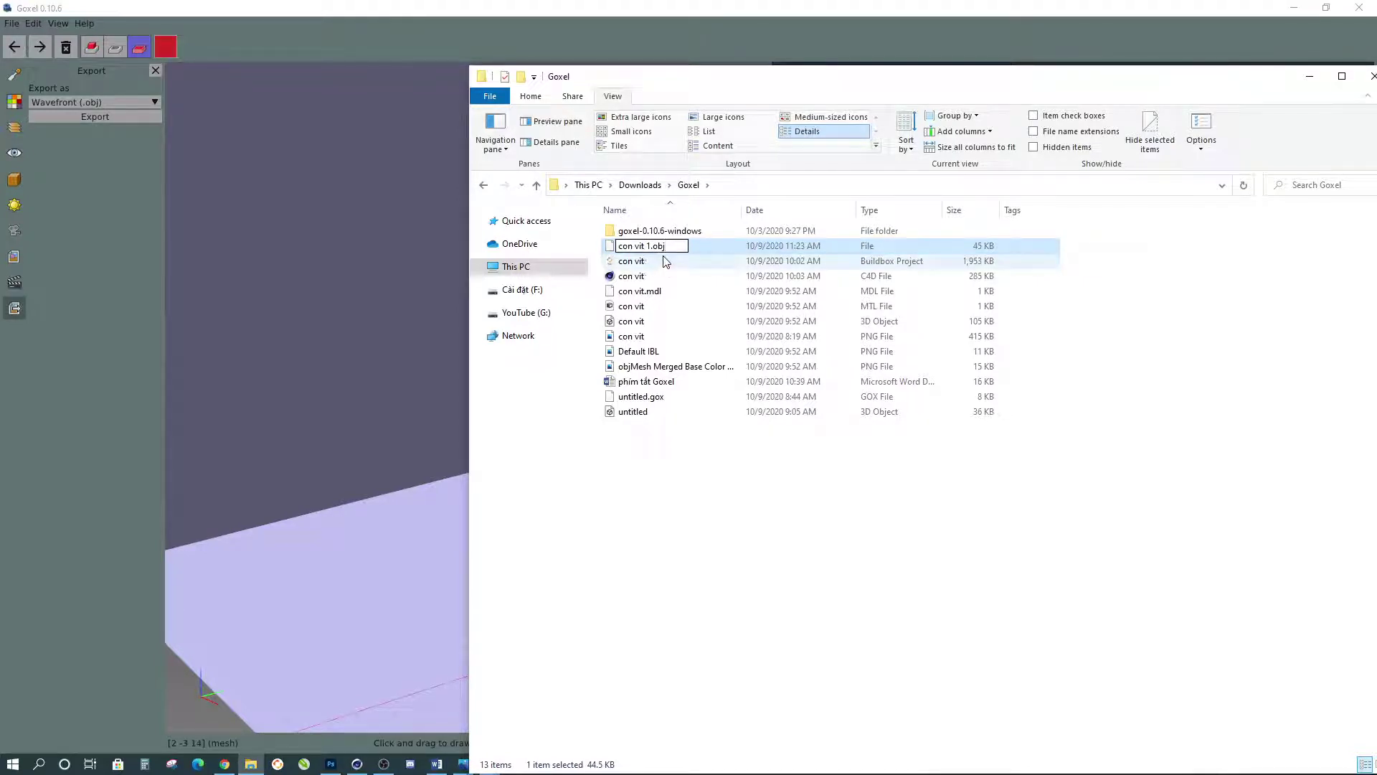
key(Return)
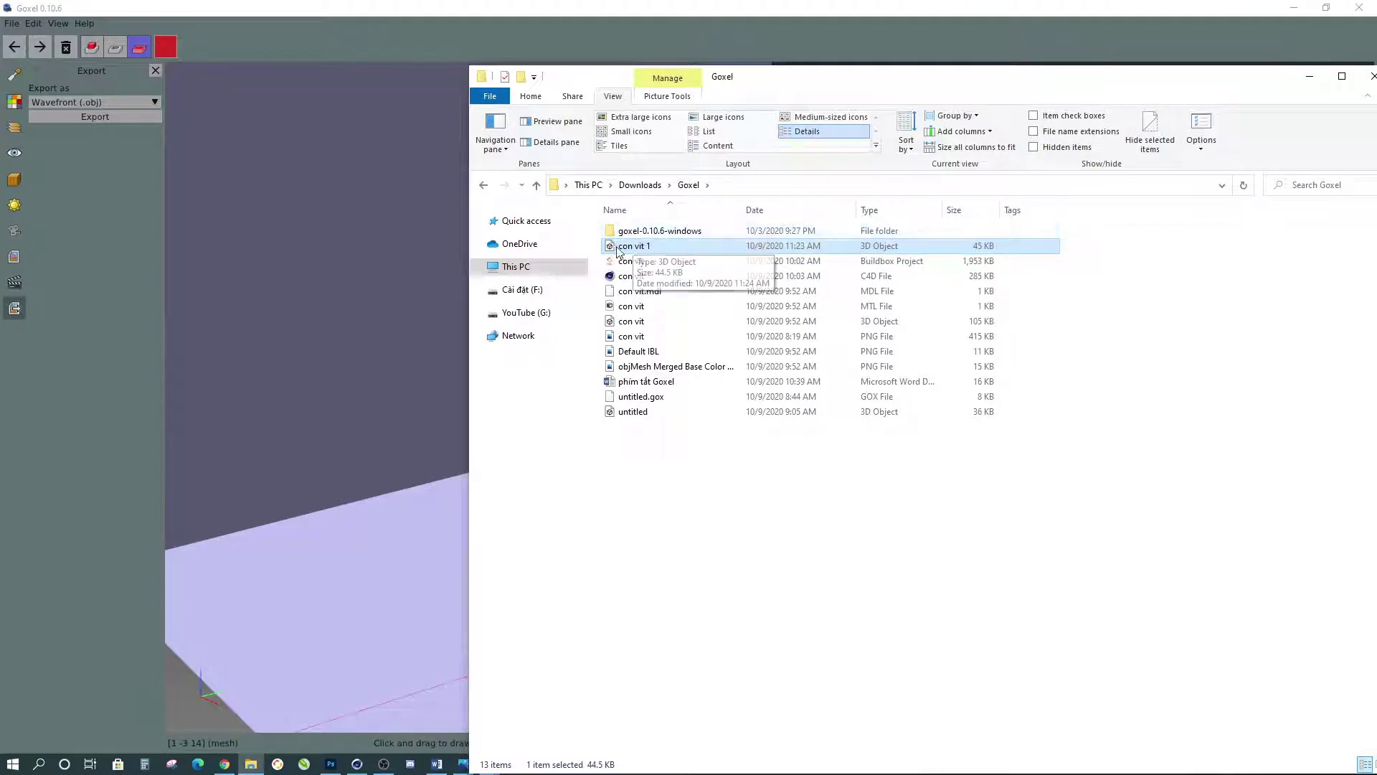
Step: Import con vit 1.obj into the Cinema 4D scene and select the duck
drag(874, 97, 1376, 97)
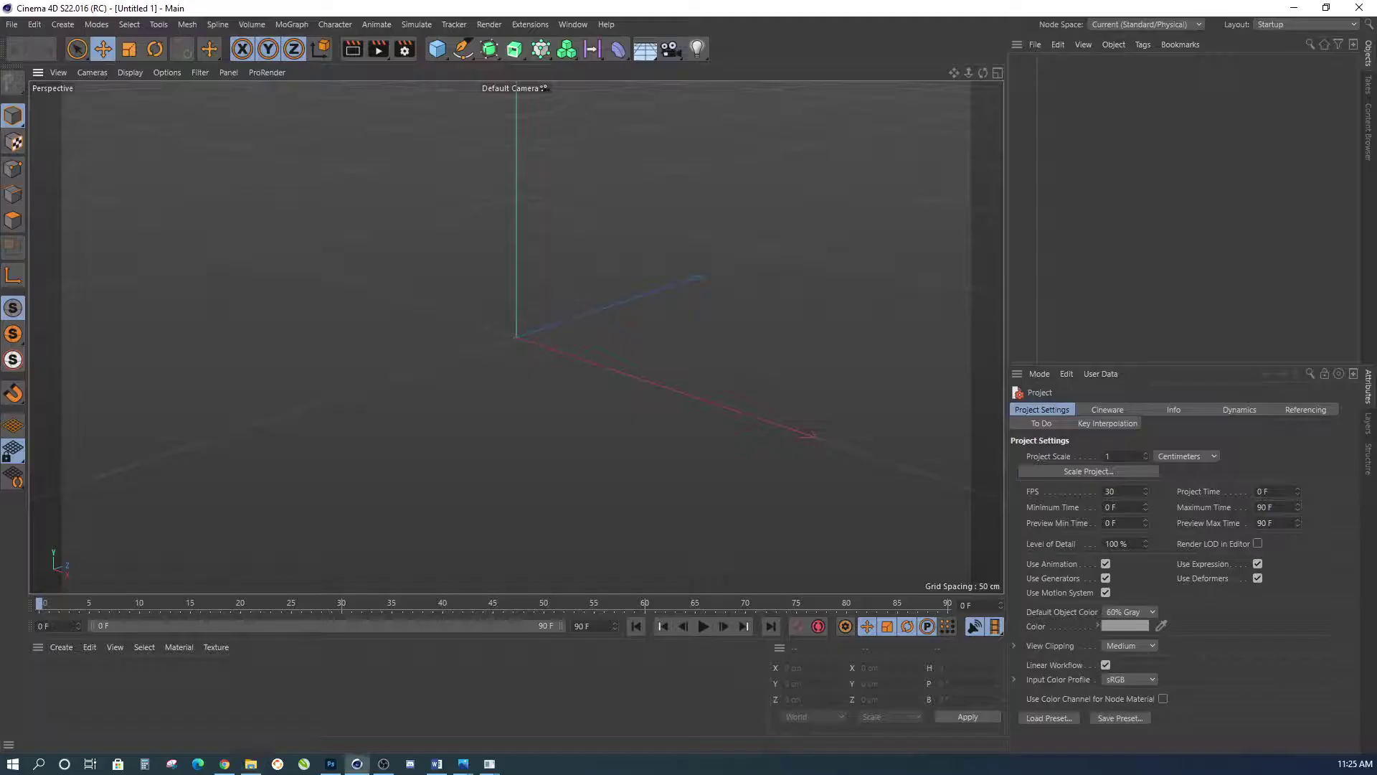
drag(702, 326, 657, 355)
click(632, 517)
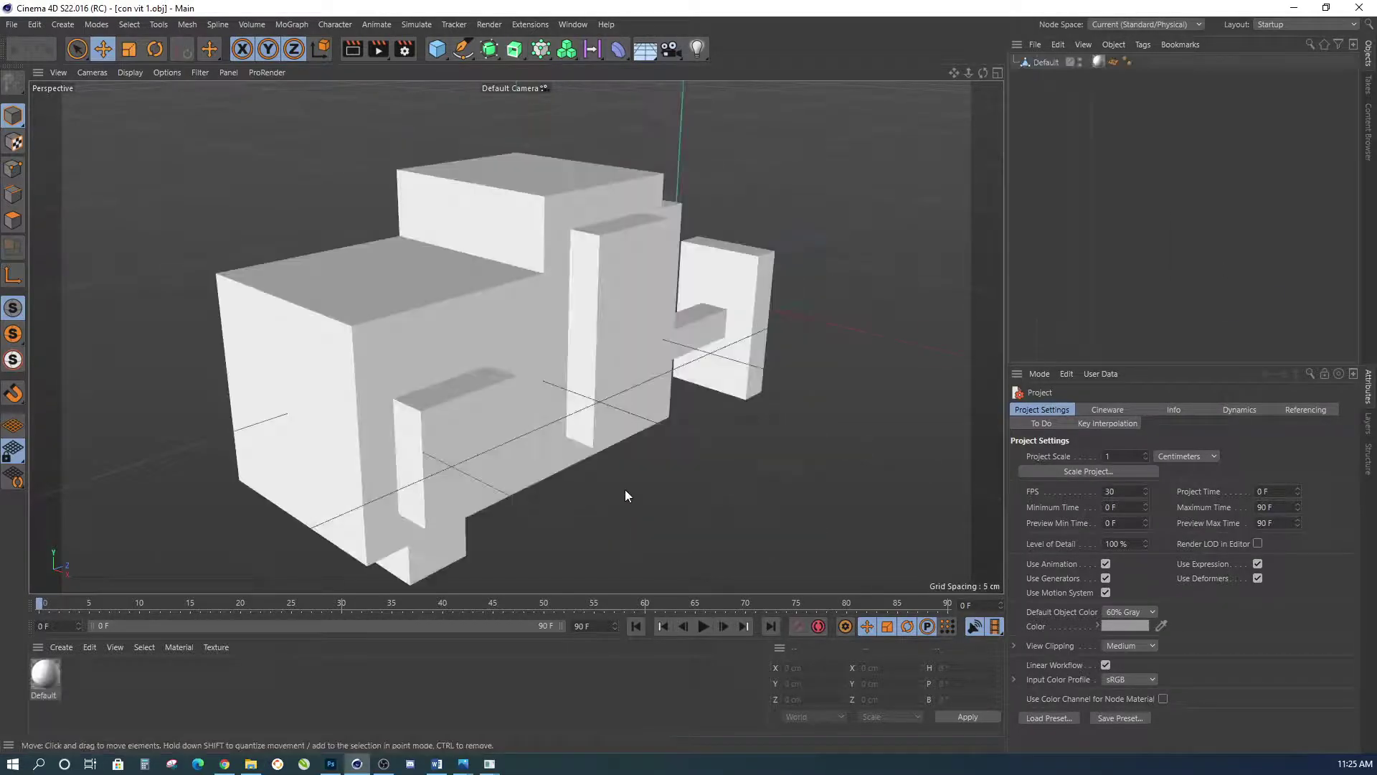
scroll(610, 459, down, 2)
click(505, 349)
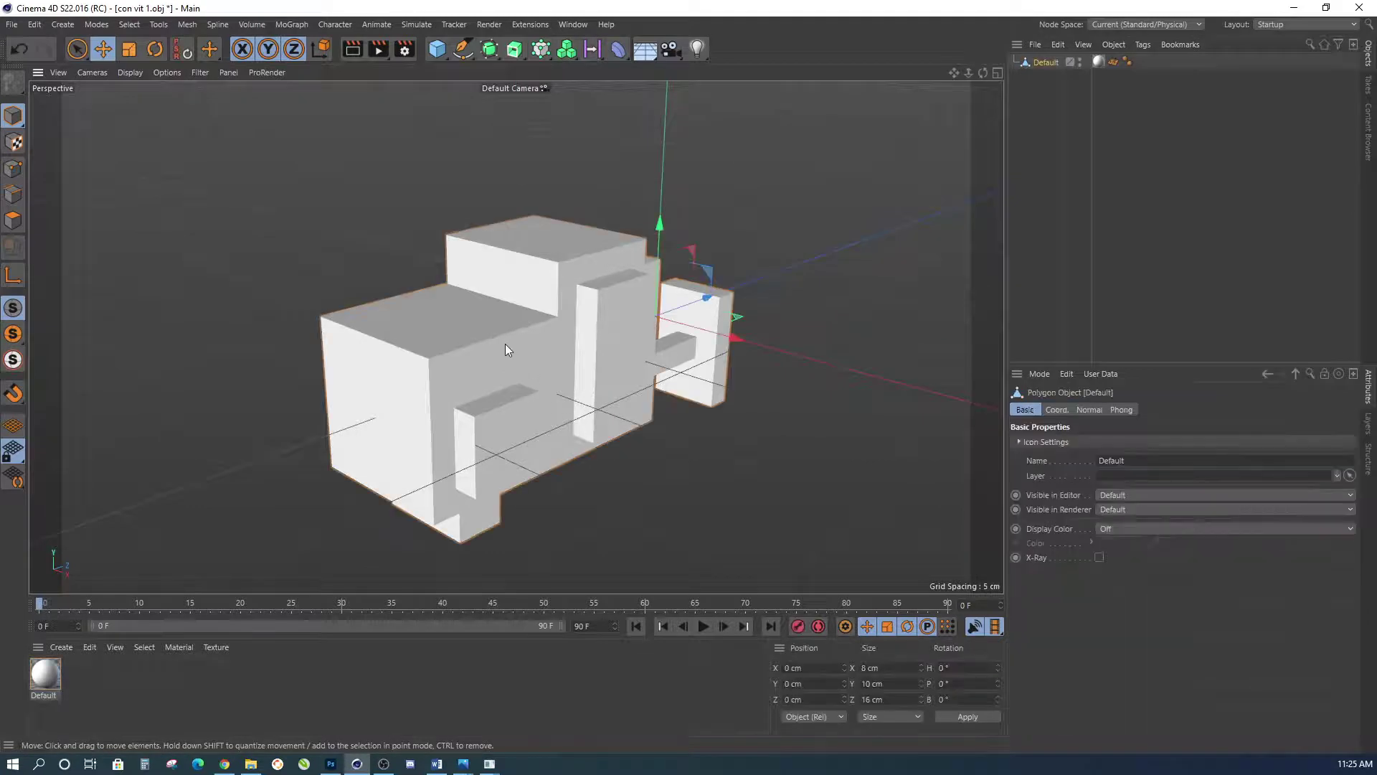
Step: Rotate the duck upright in pitch, frame it, check its Default material, then minimize Cinema 4D
key(r)
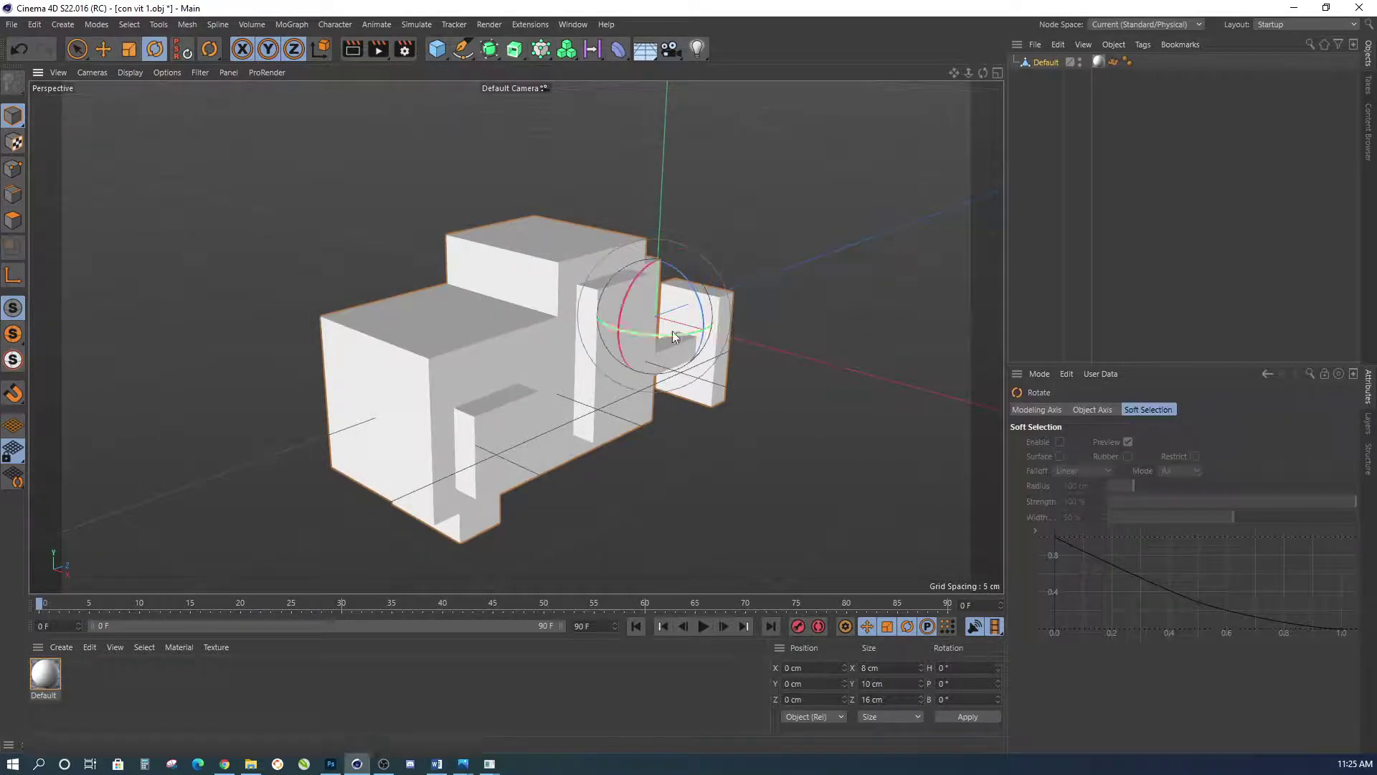
drag(624, 310, 670, 251)
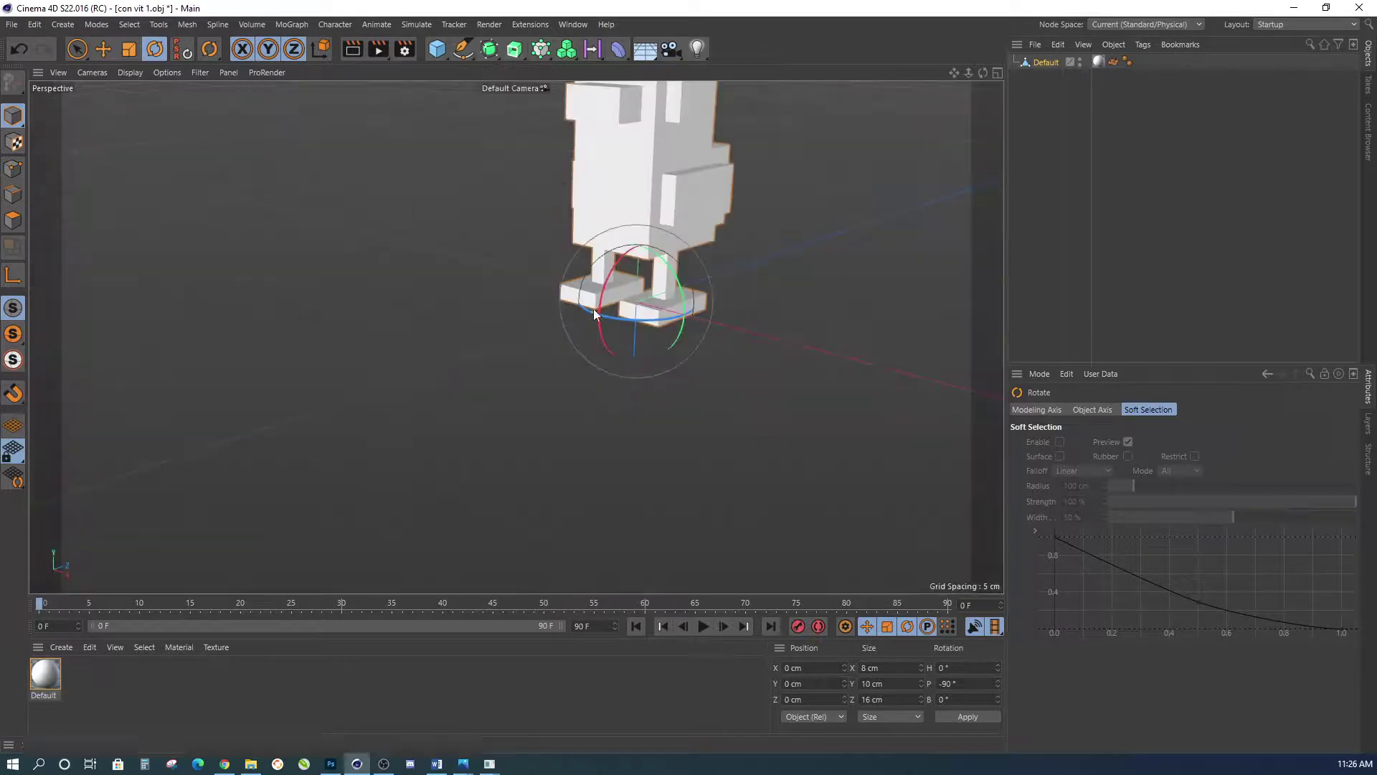
key(h)
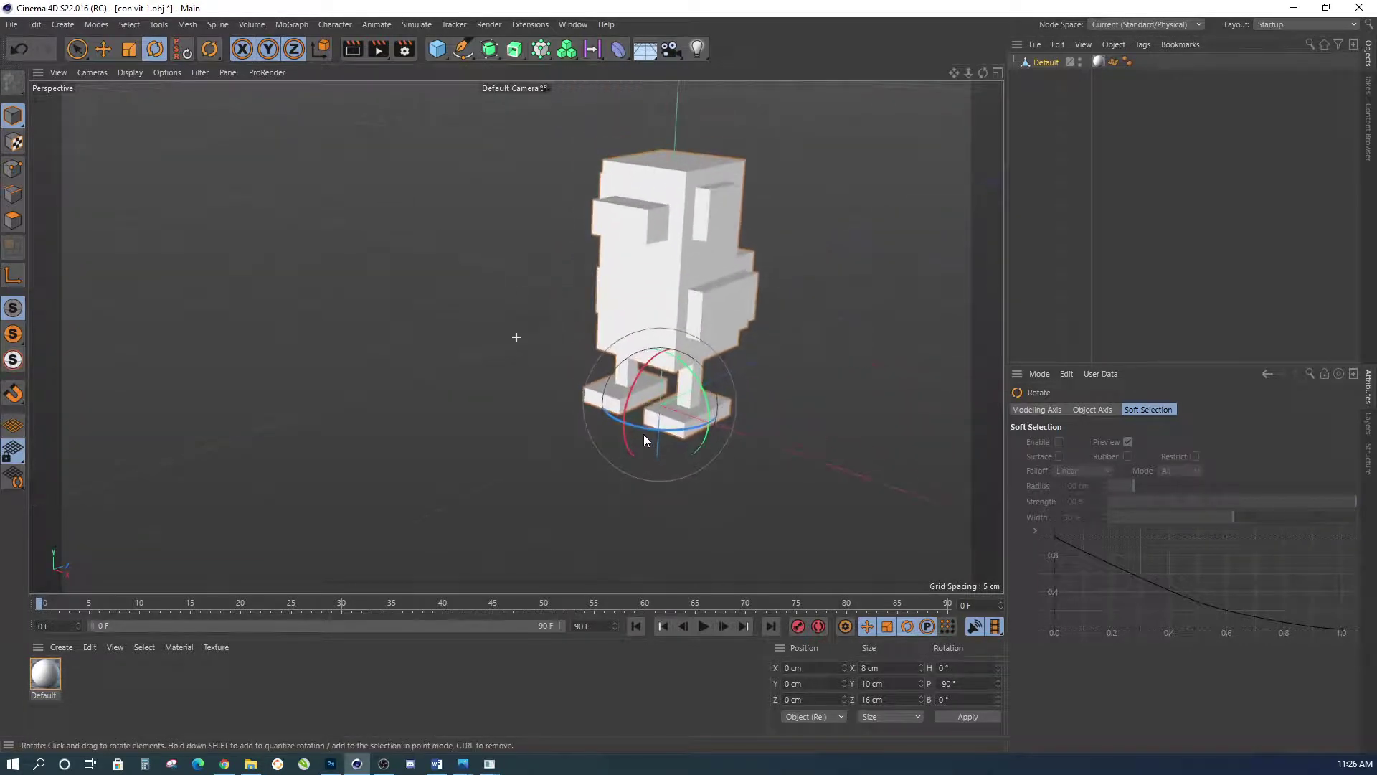
scroll(713, 225, up, 3)
click(901, 269)
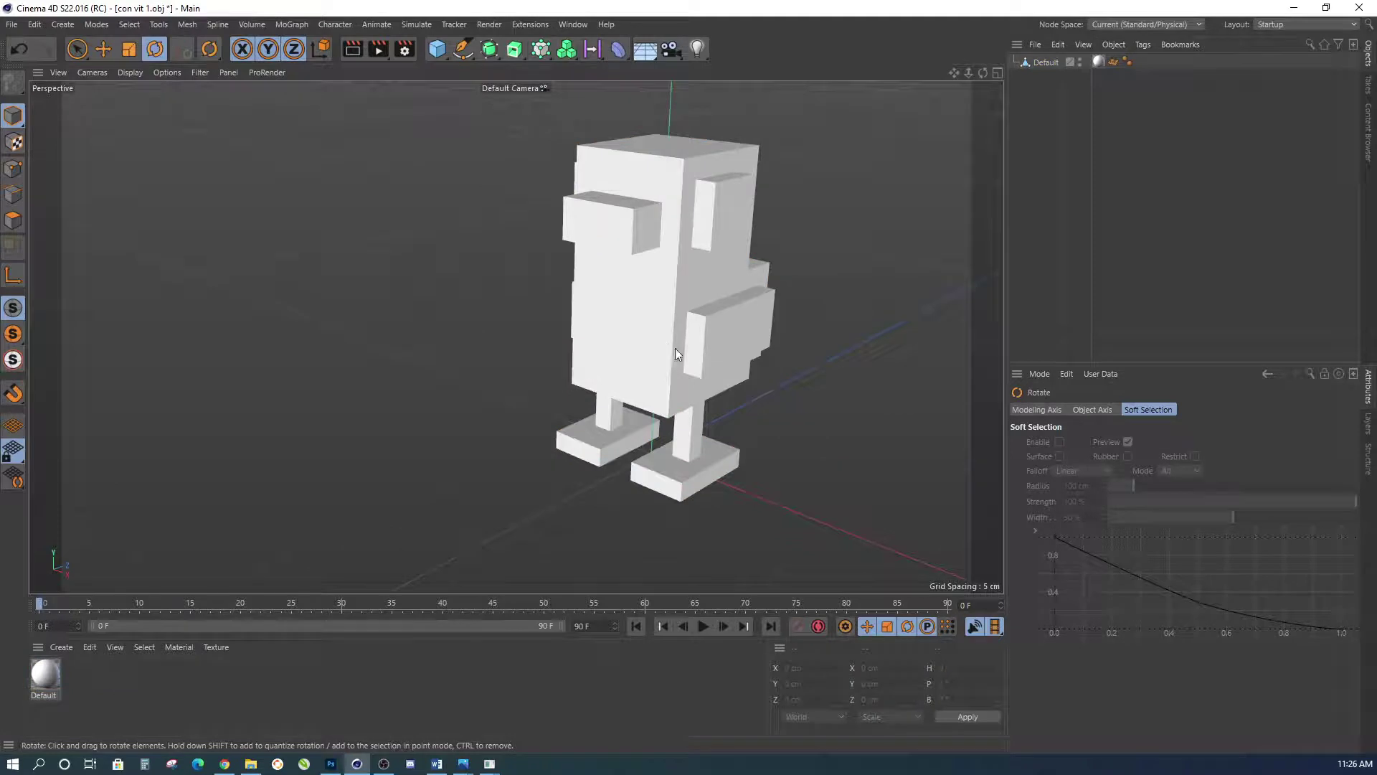
click(54, 678)
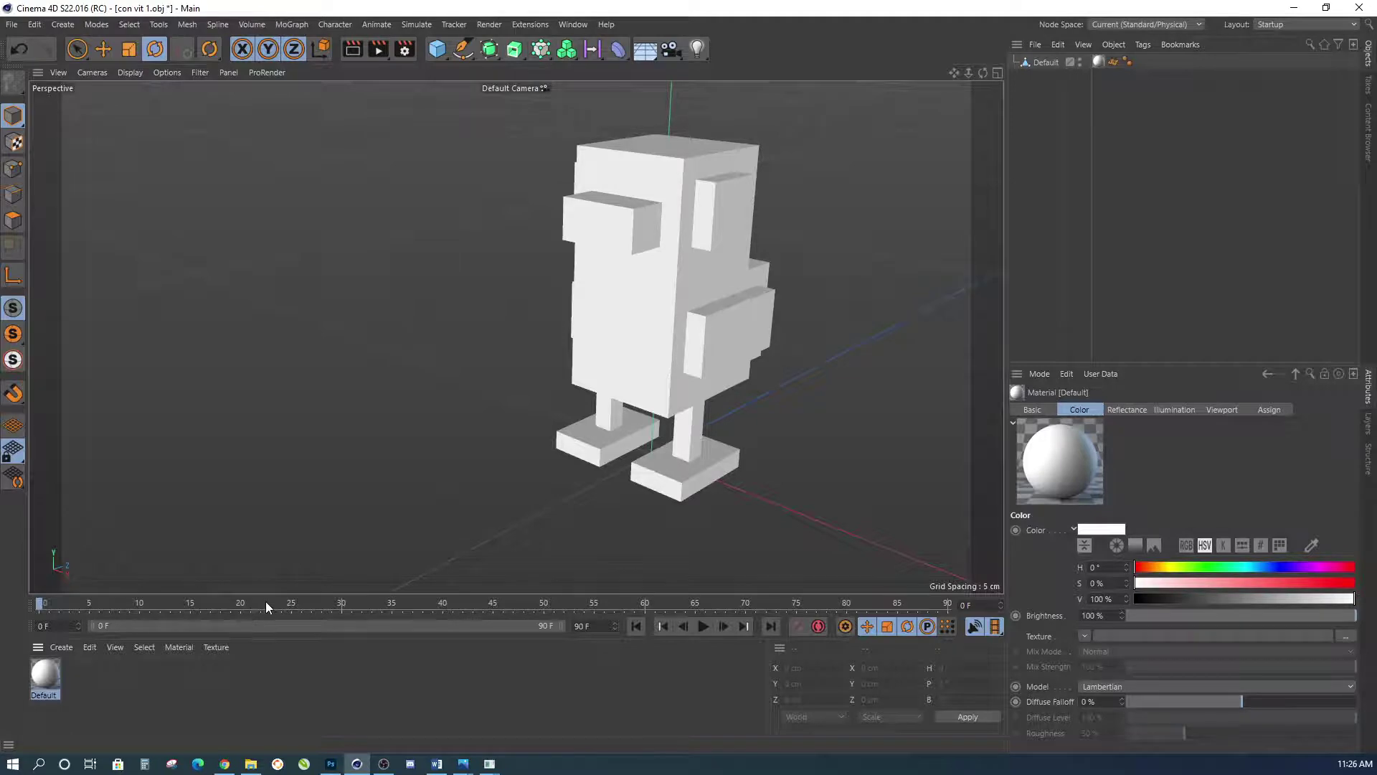
click(1295, 9)
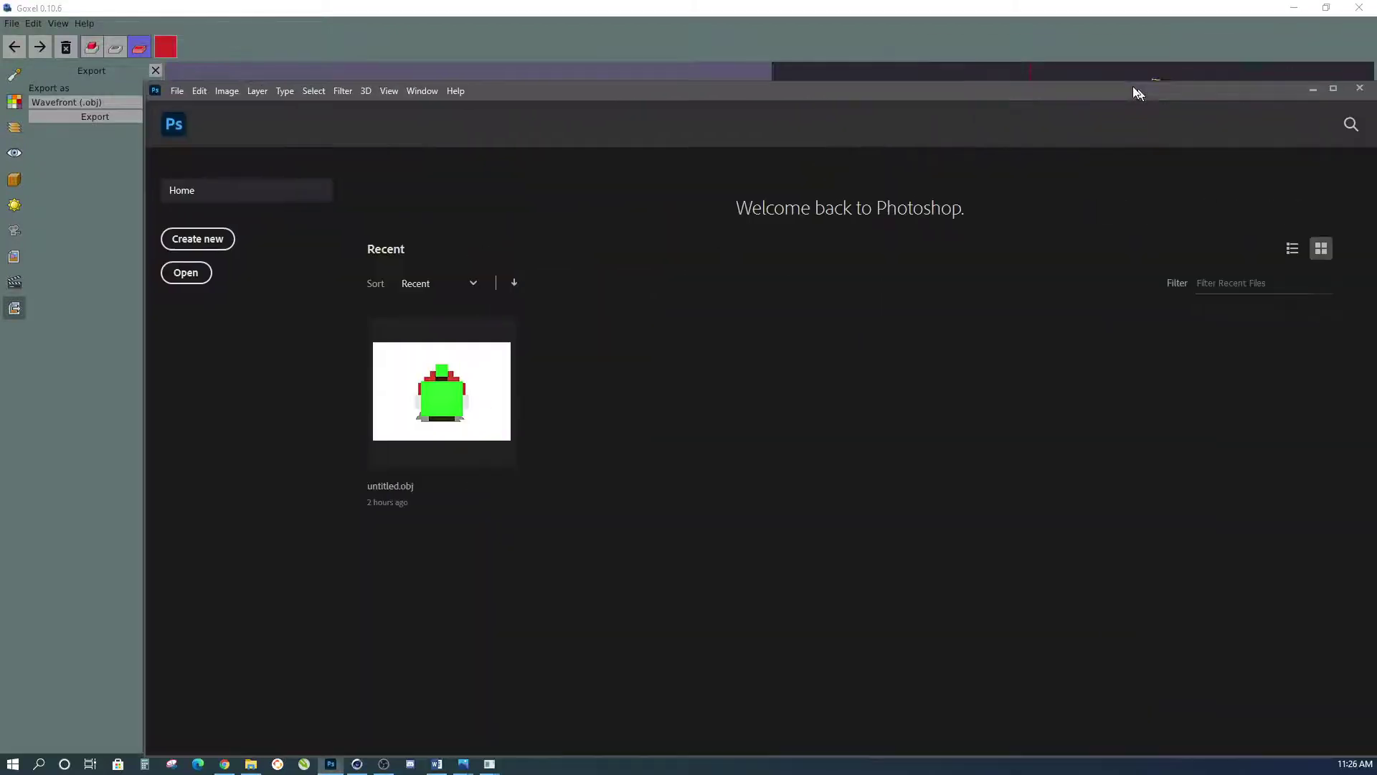
Step: Open con vit 1.obj as a 3D document in Millimeters with Working RGB: sRGB IEC61966-2.1
drag(1133, 86, 1064, 50)
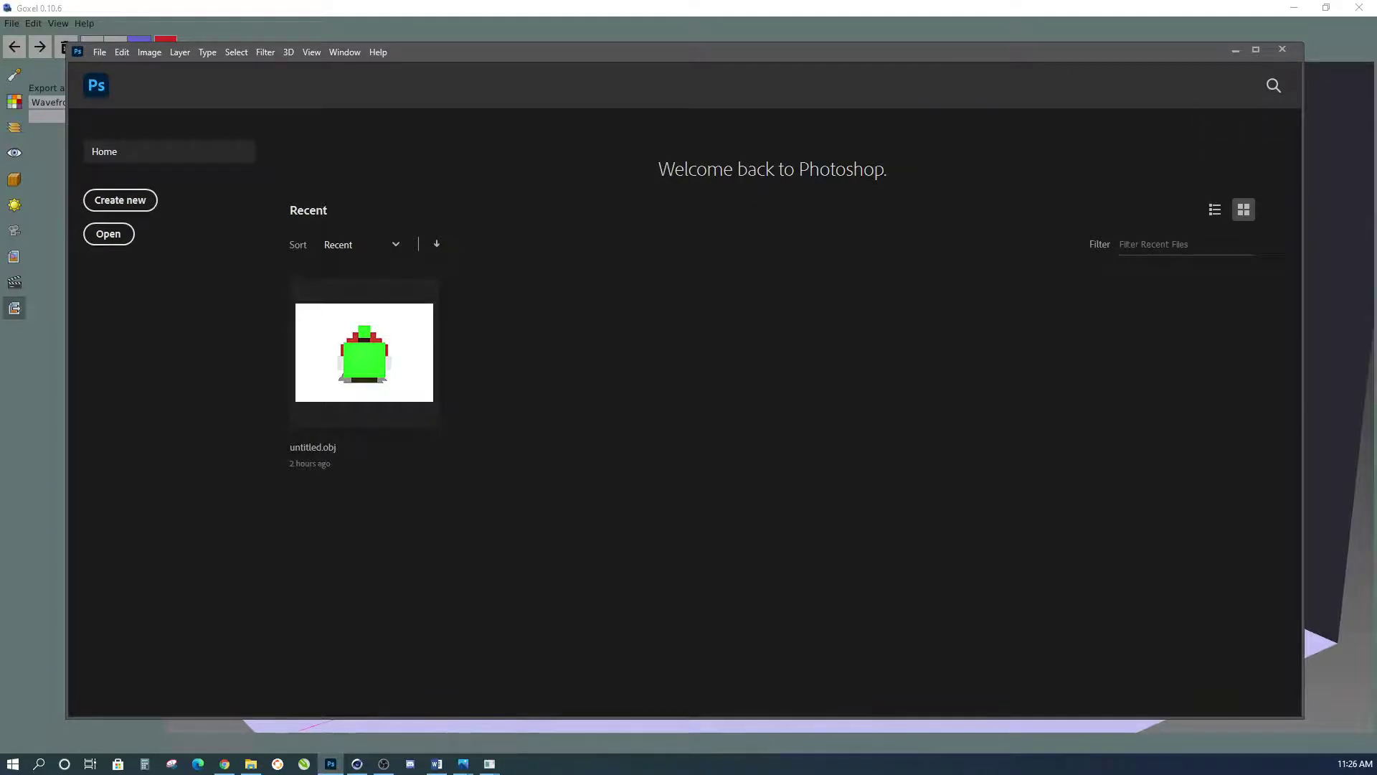
drag(553, 394, 587, 367)
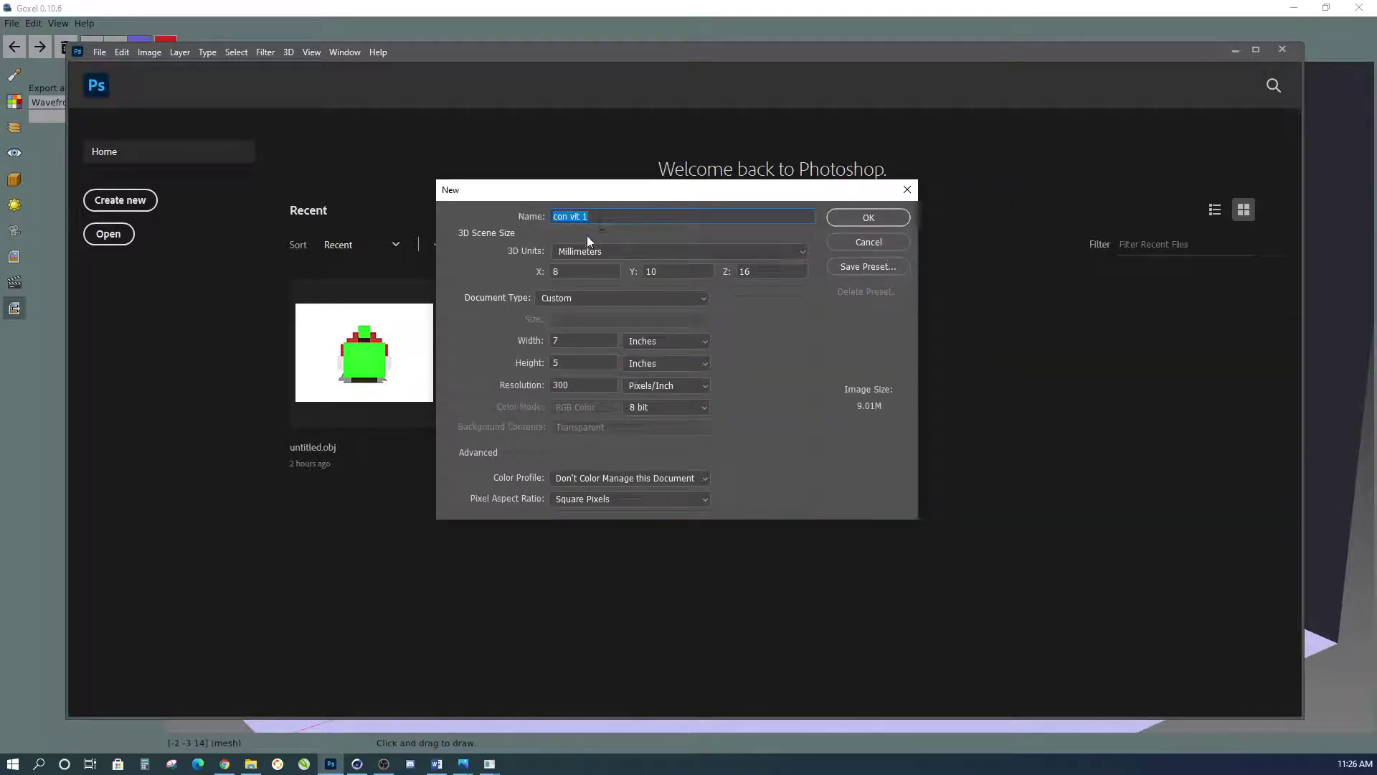
click(582, 255)
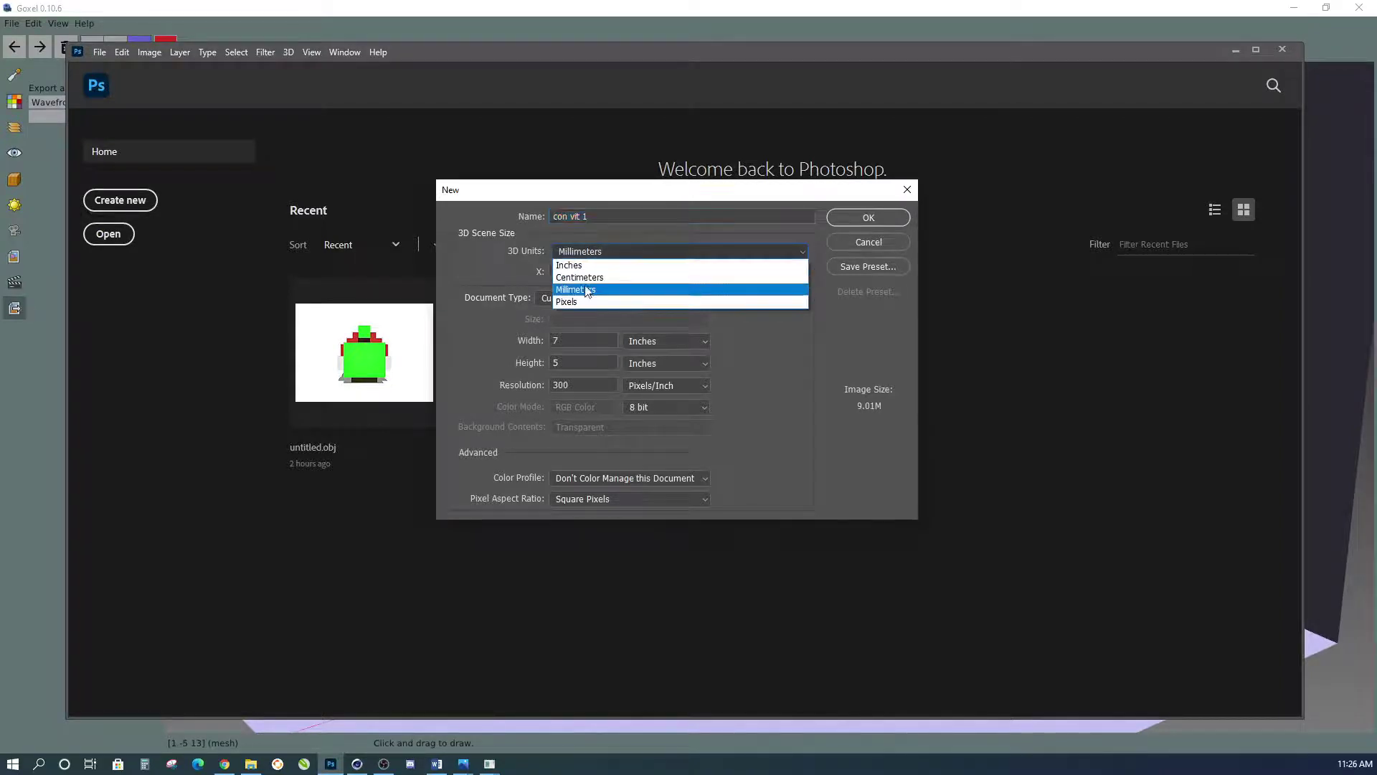
click(586, 289)
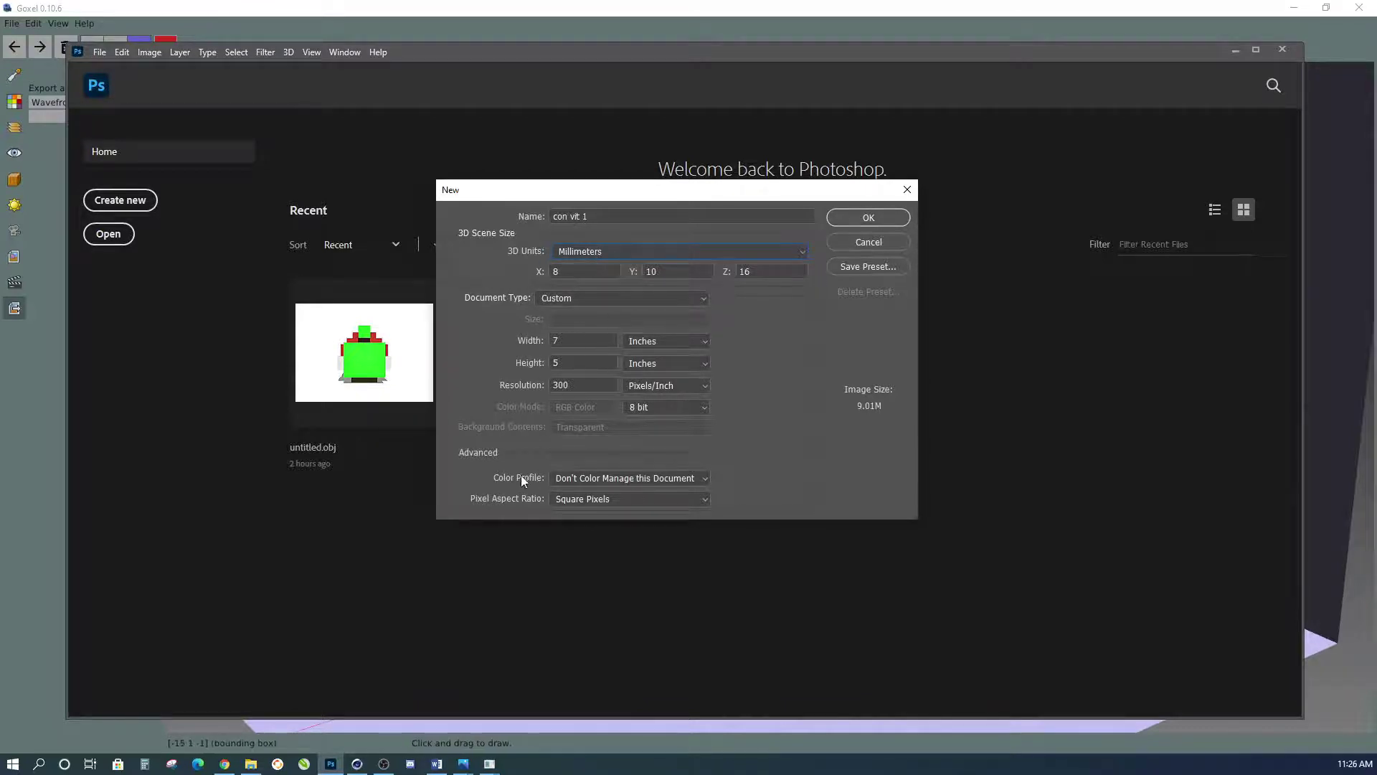
click(593, 478)
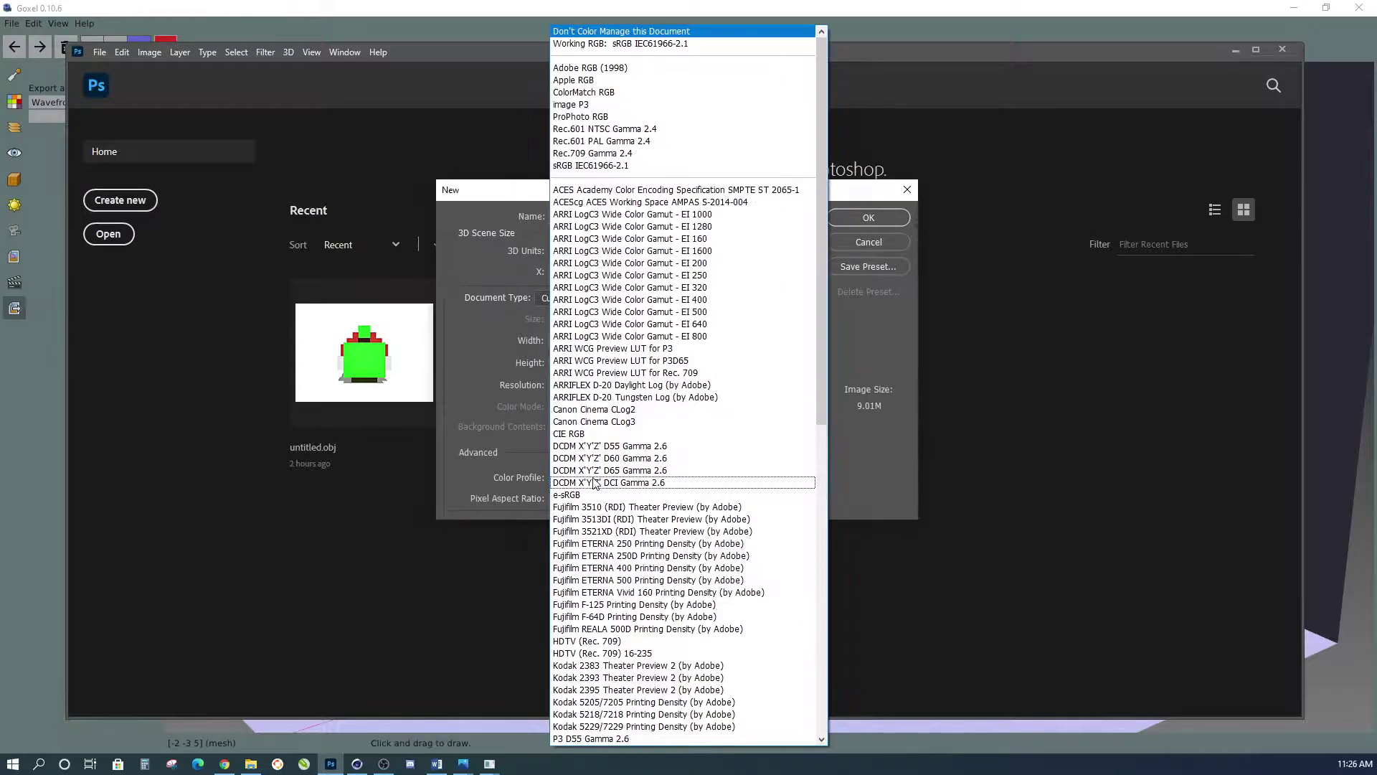
click(502, 459)
click(566, 480)
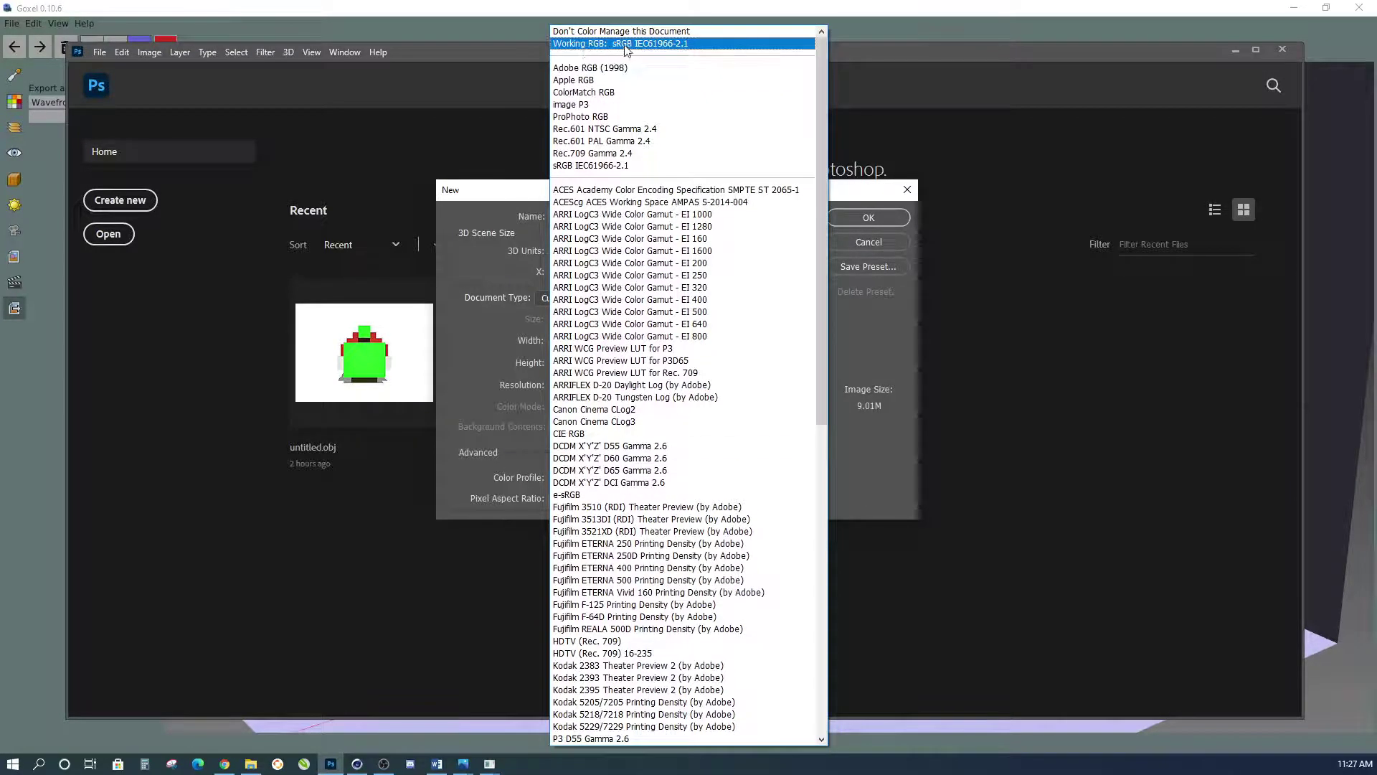
click(627, 45)
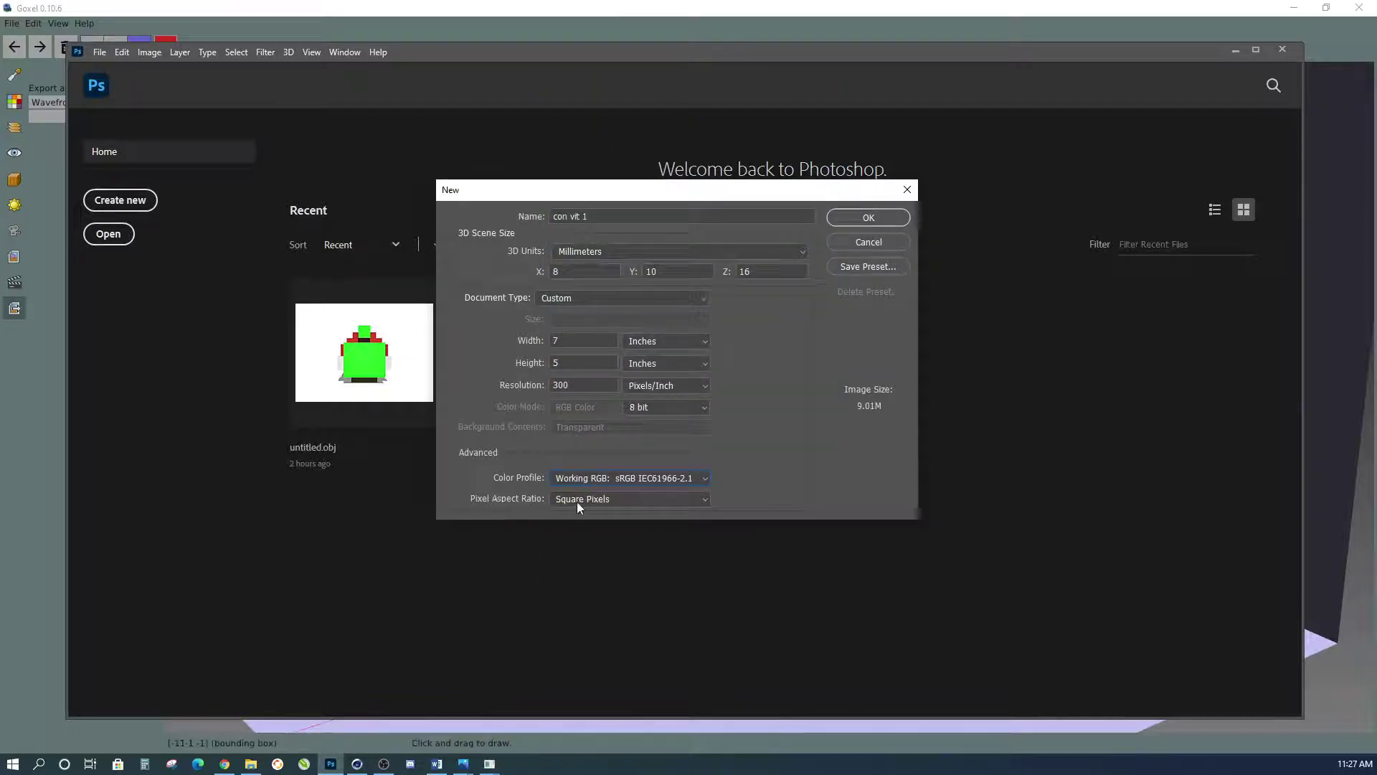
click(869, 217)
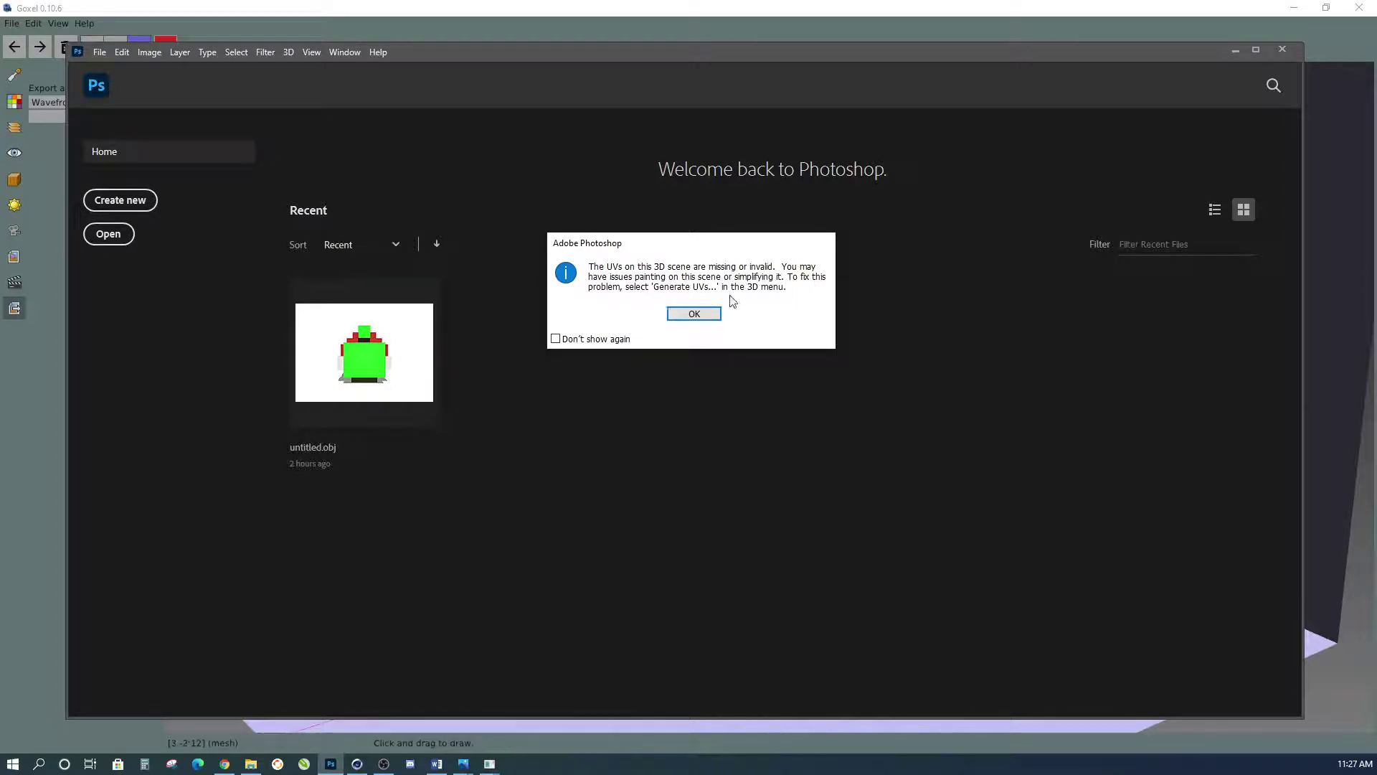
Step: Dismiss the missing-UVs warning and maximize the Photoshop window
click(694, 314)
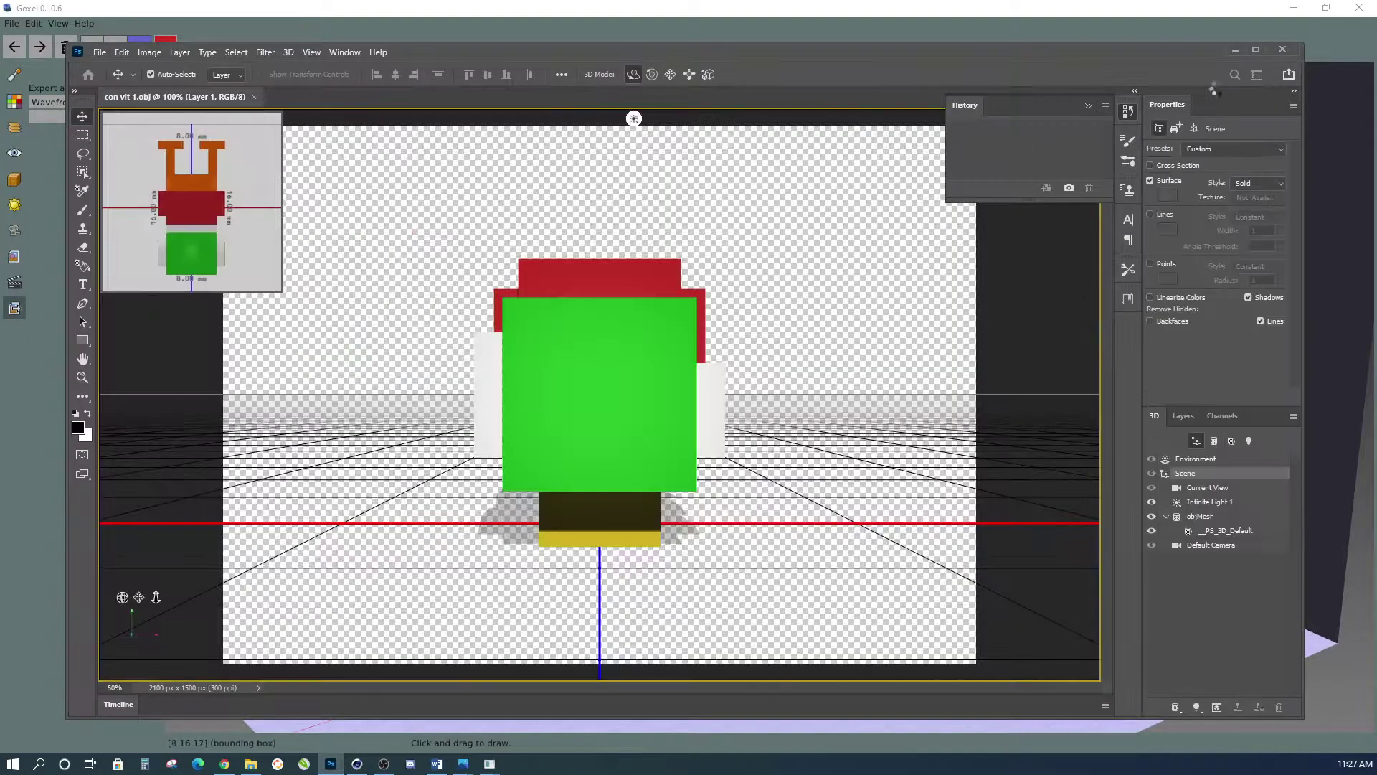
click(1257, 50)
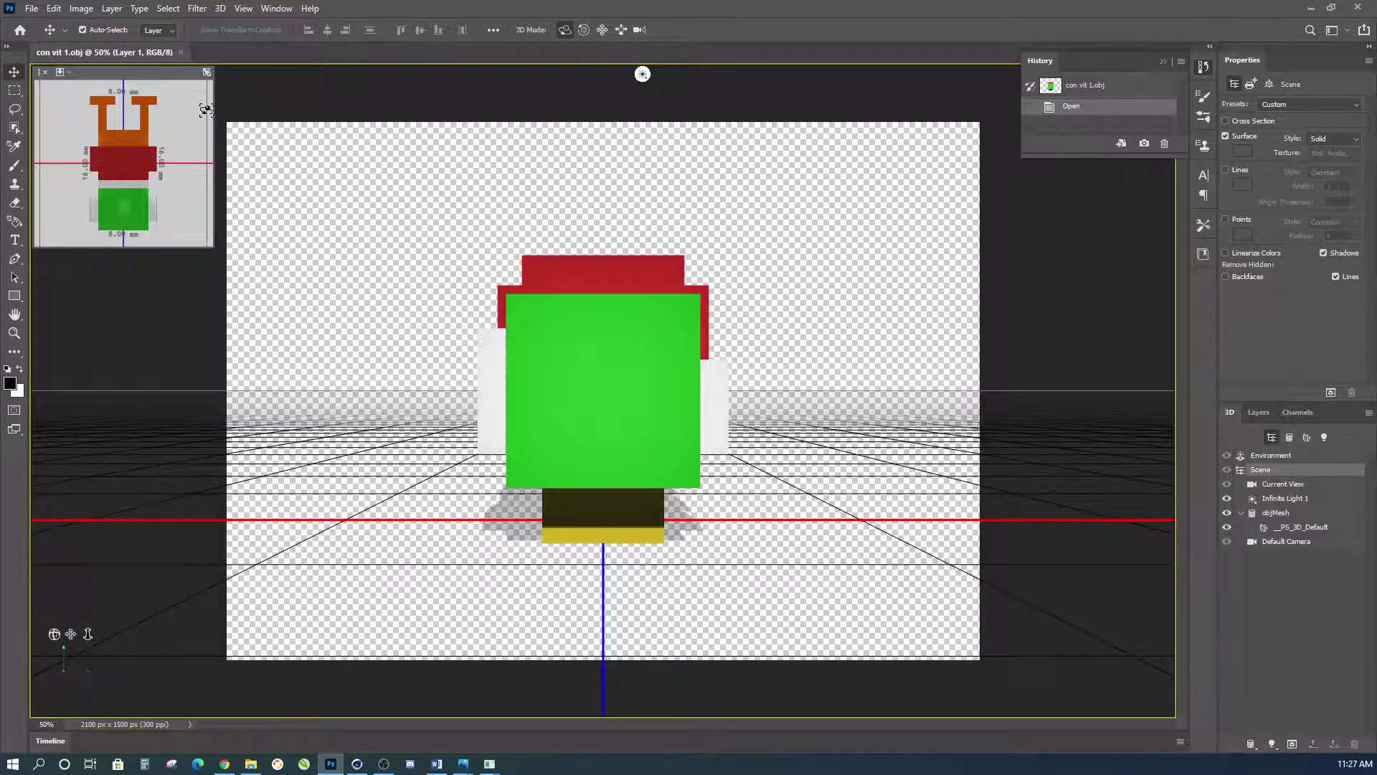
click(220, 8)
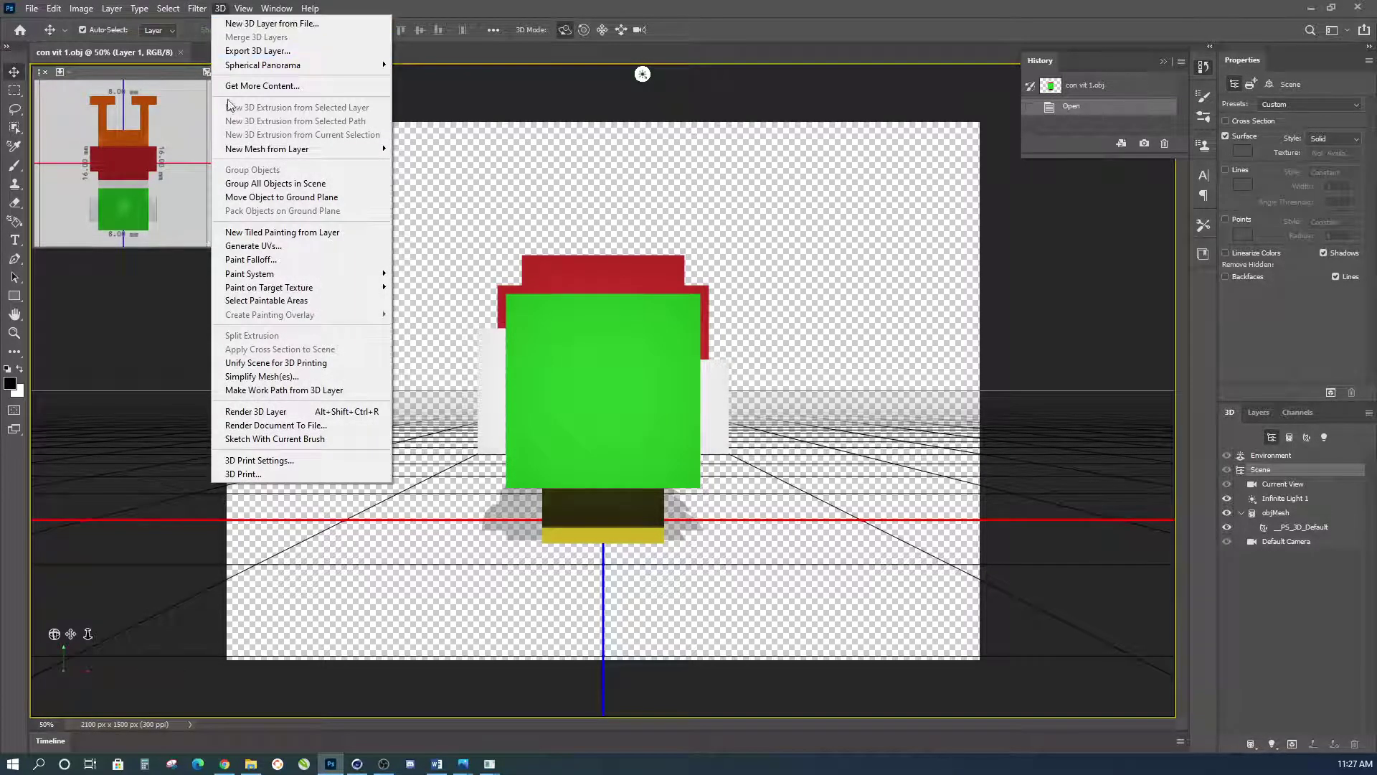
Step: Generate UVs for the duck at 1024 x 1024, keeping Merge Materials and Preserve Appearance
click(277, 247)
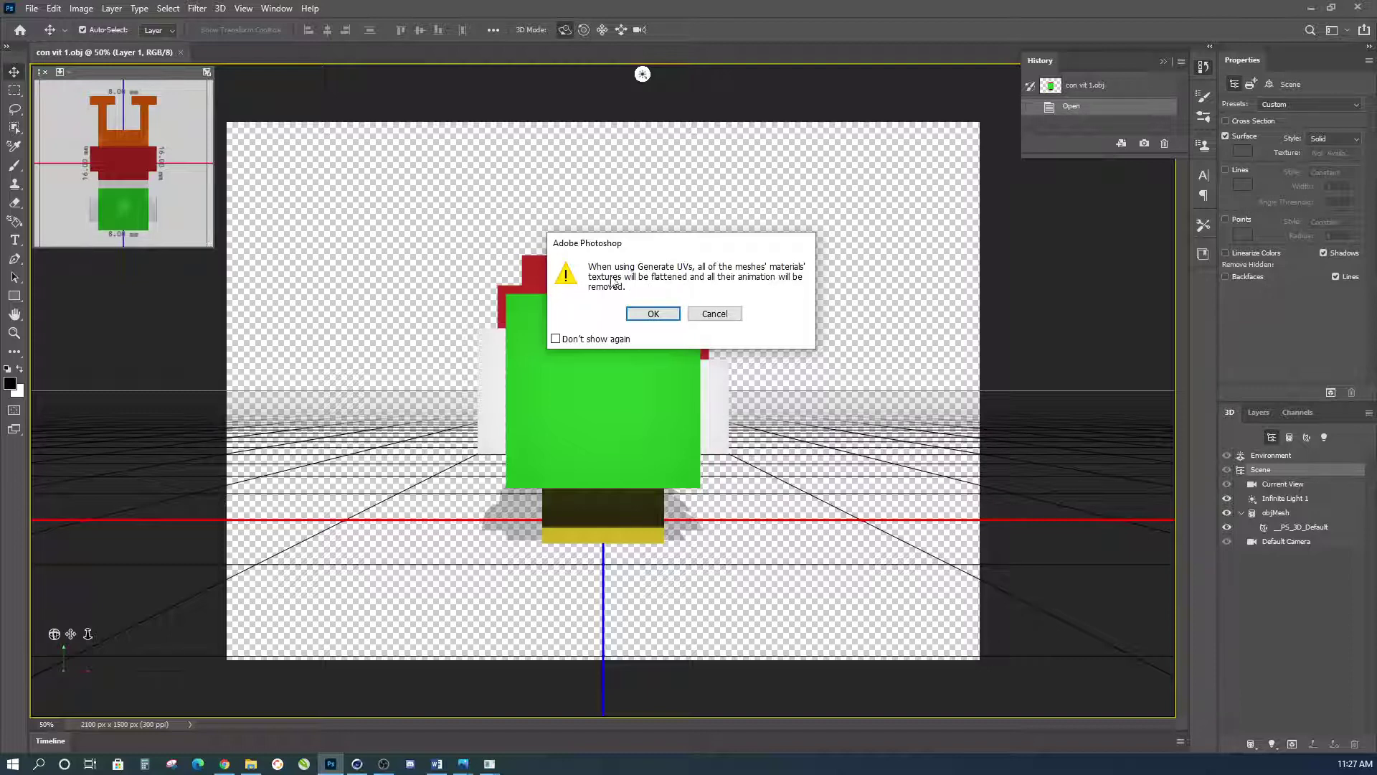
click(648, 316)
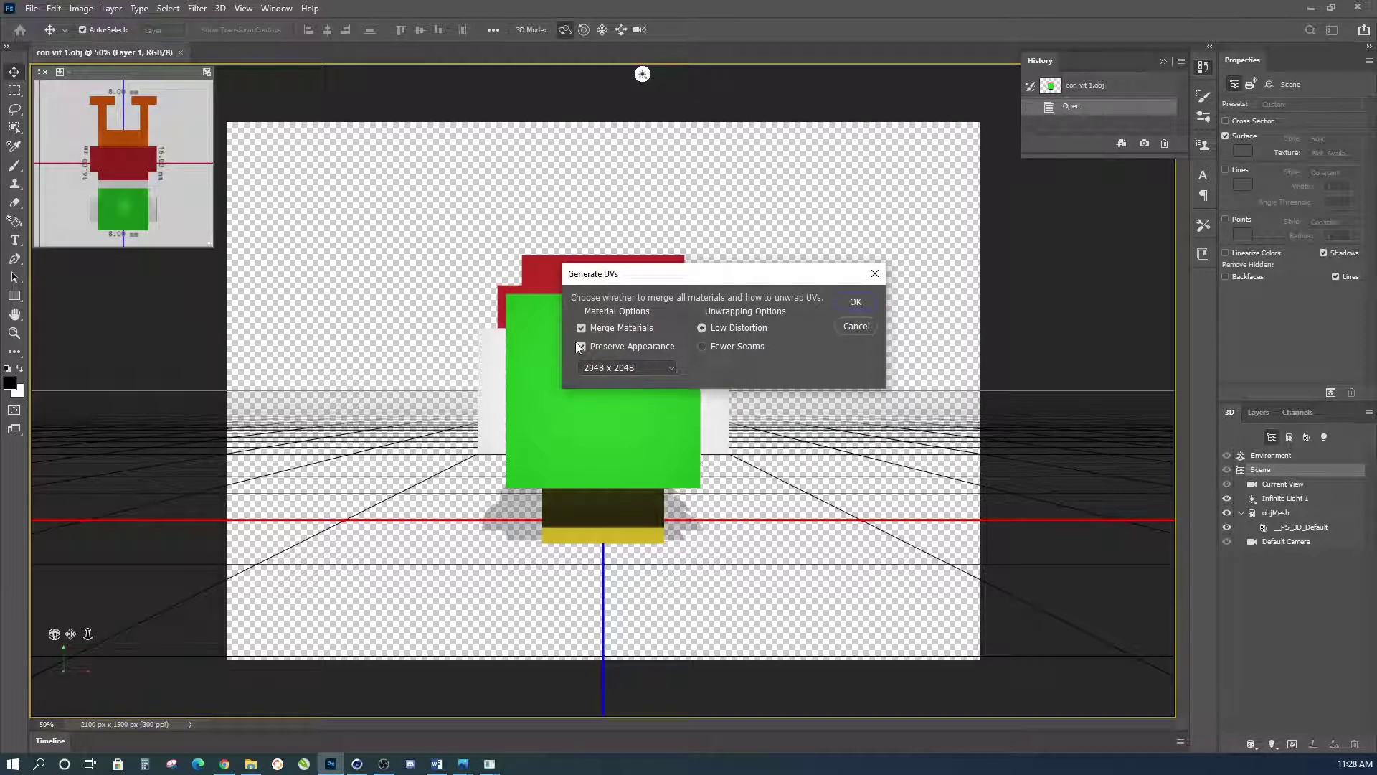
click(630, 369)
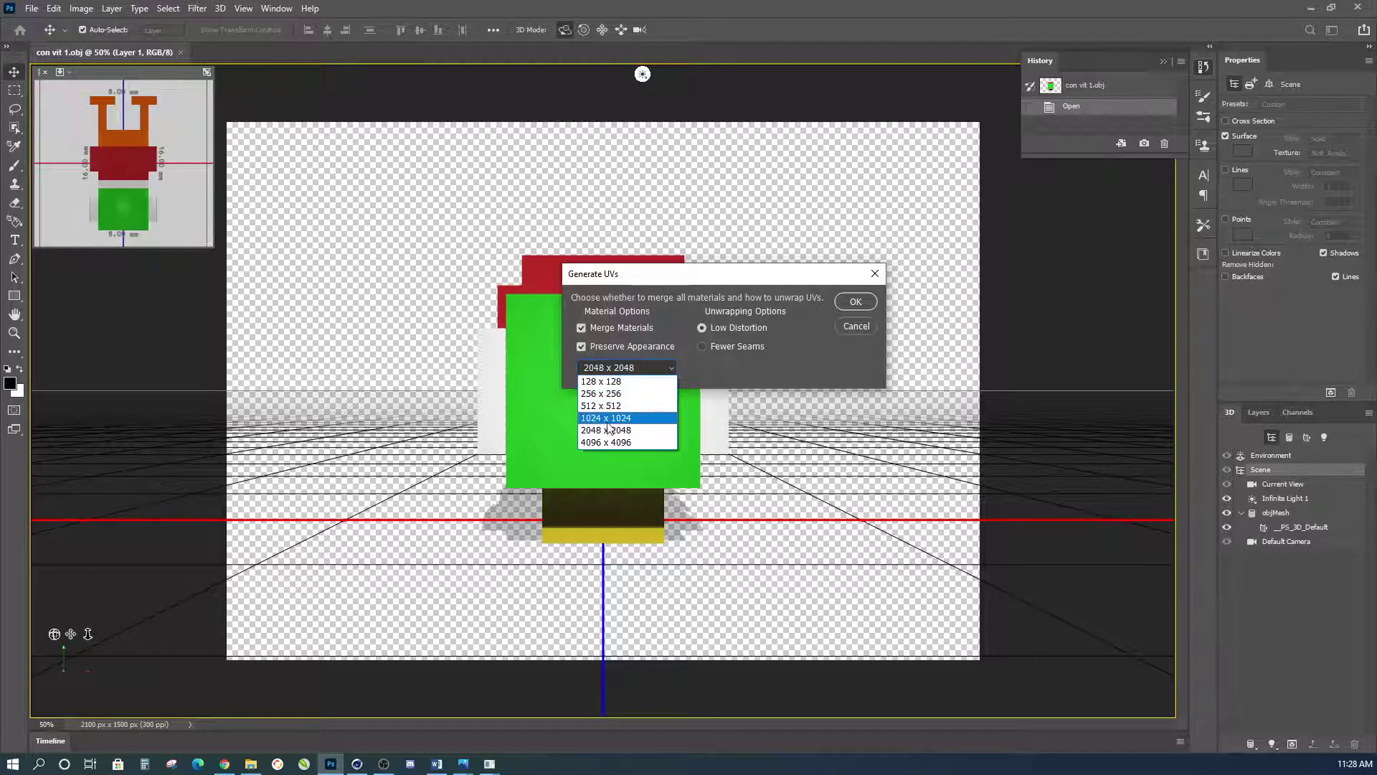
click(609, 419)
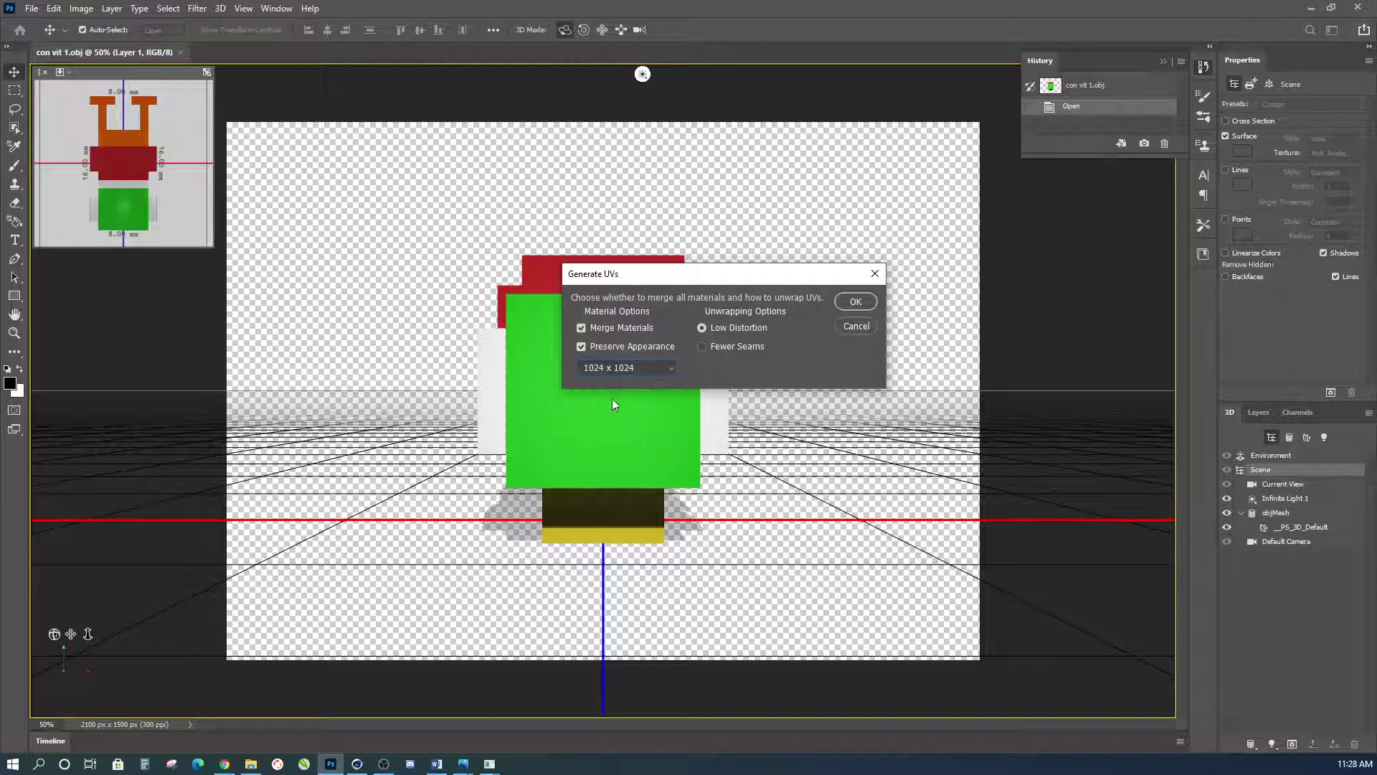
click(843, 302)
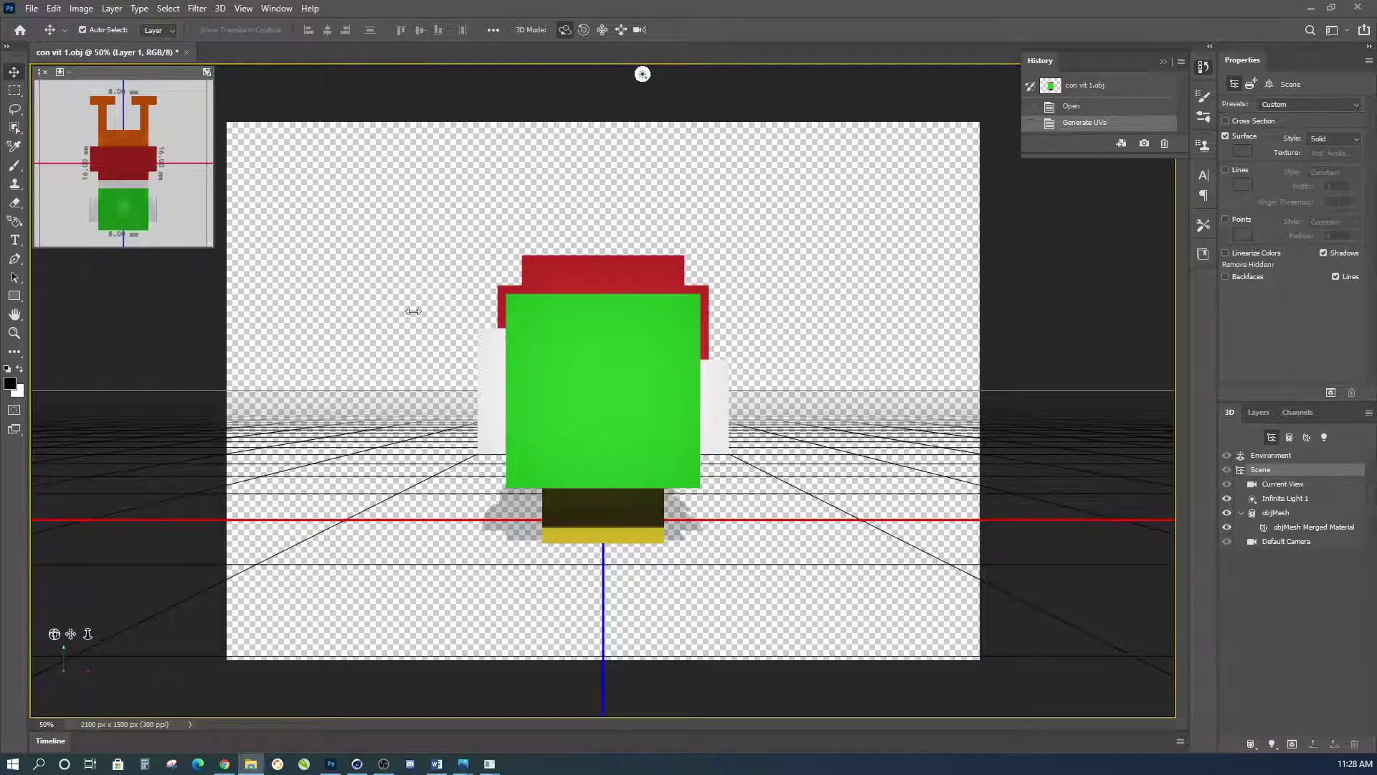
Step: Start exporting the 3D layer with Wavefront OBJ as the file format
click(221, 9)
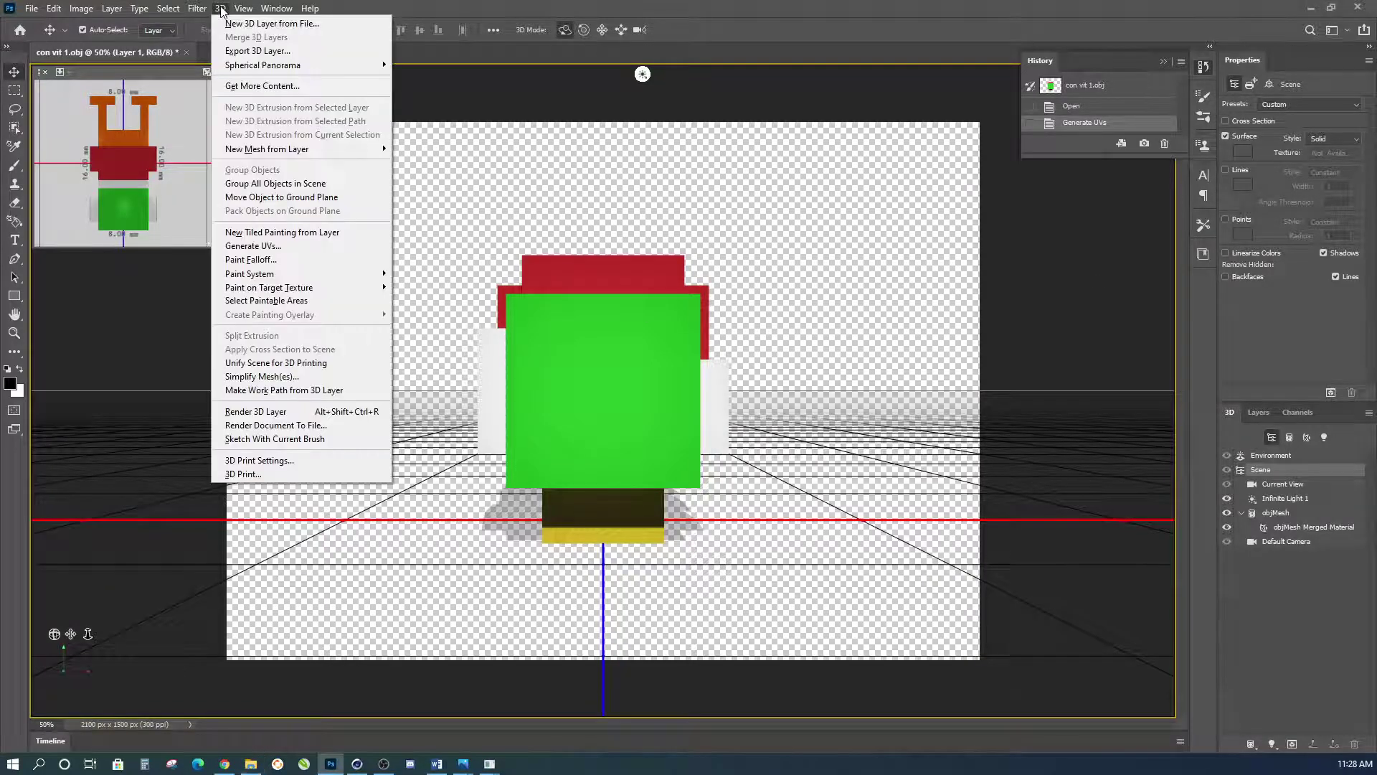
click(273, 9)
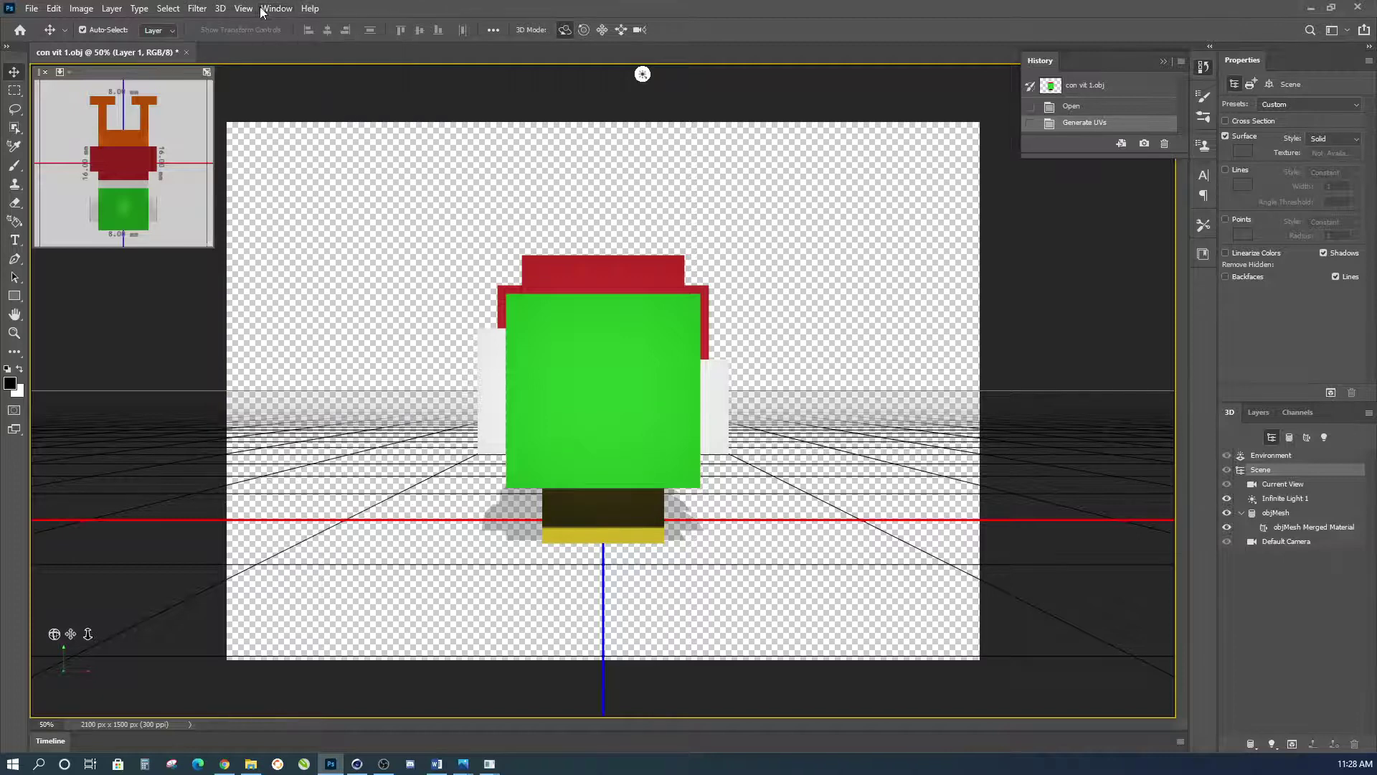
click(221, 9)
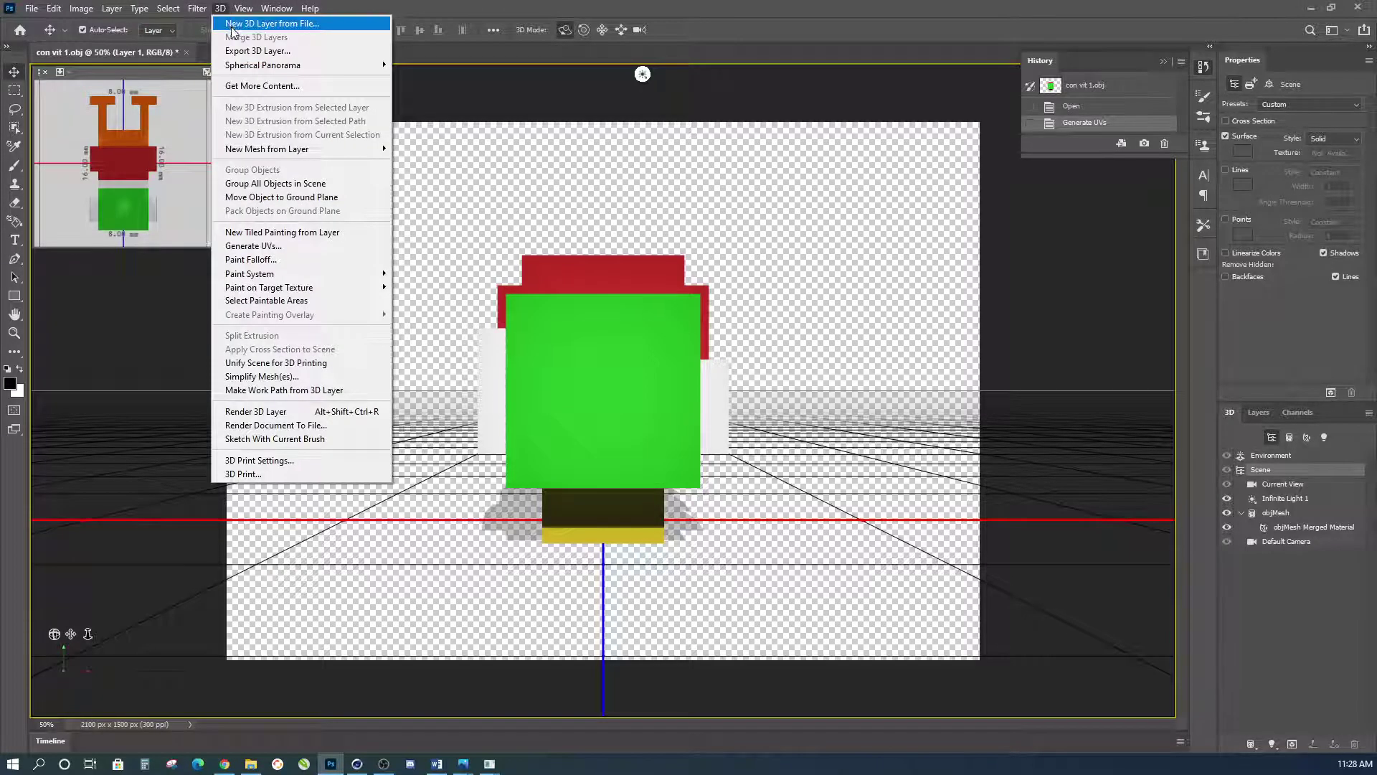
click(274, 51)
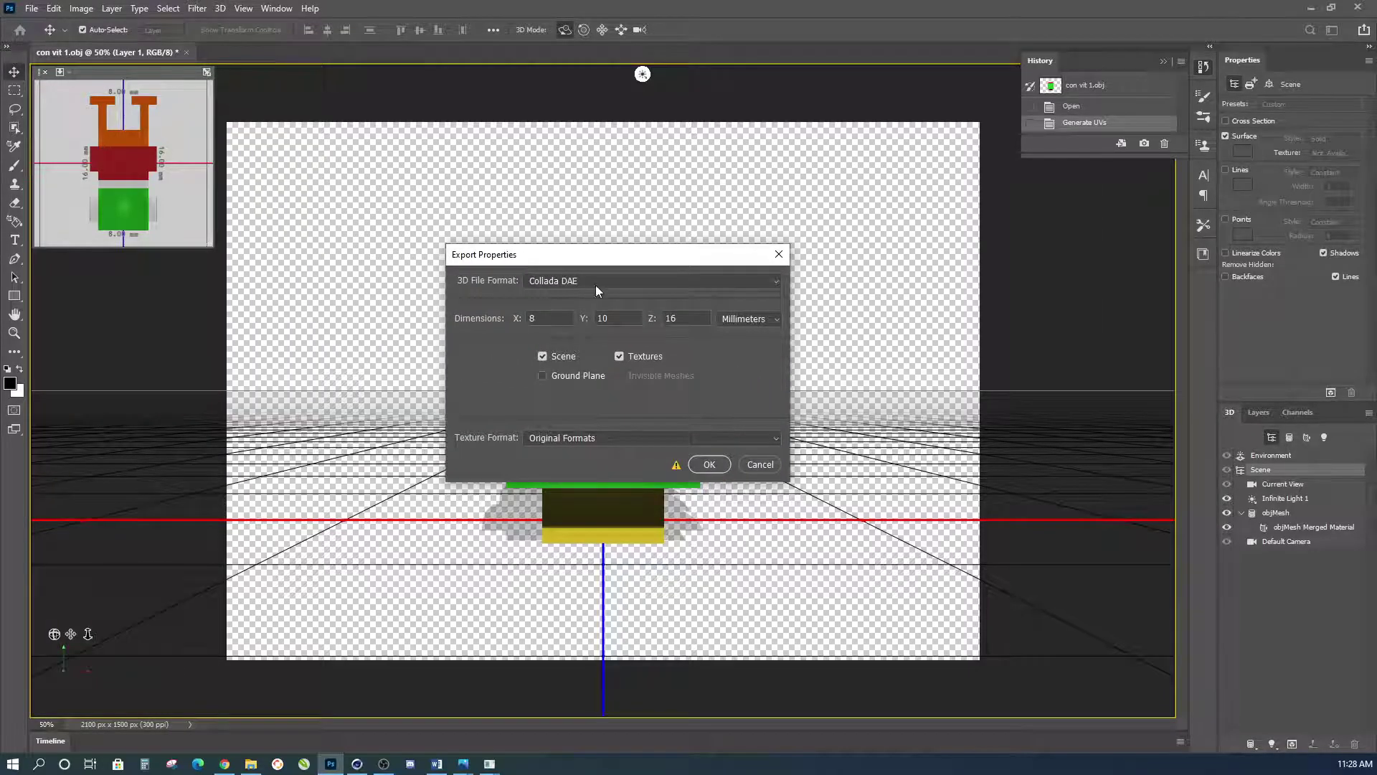
click(595, 281)
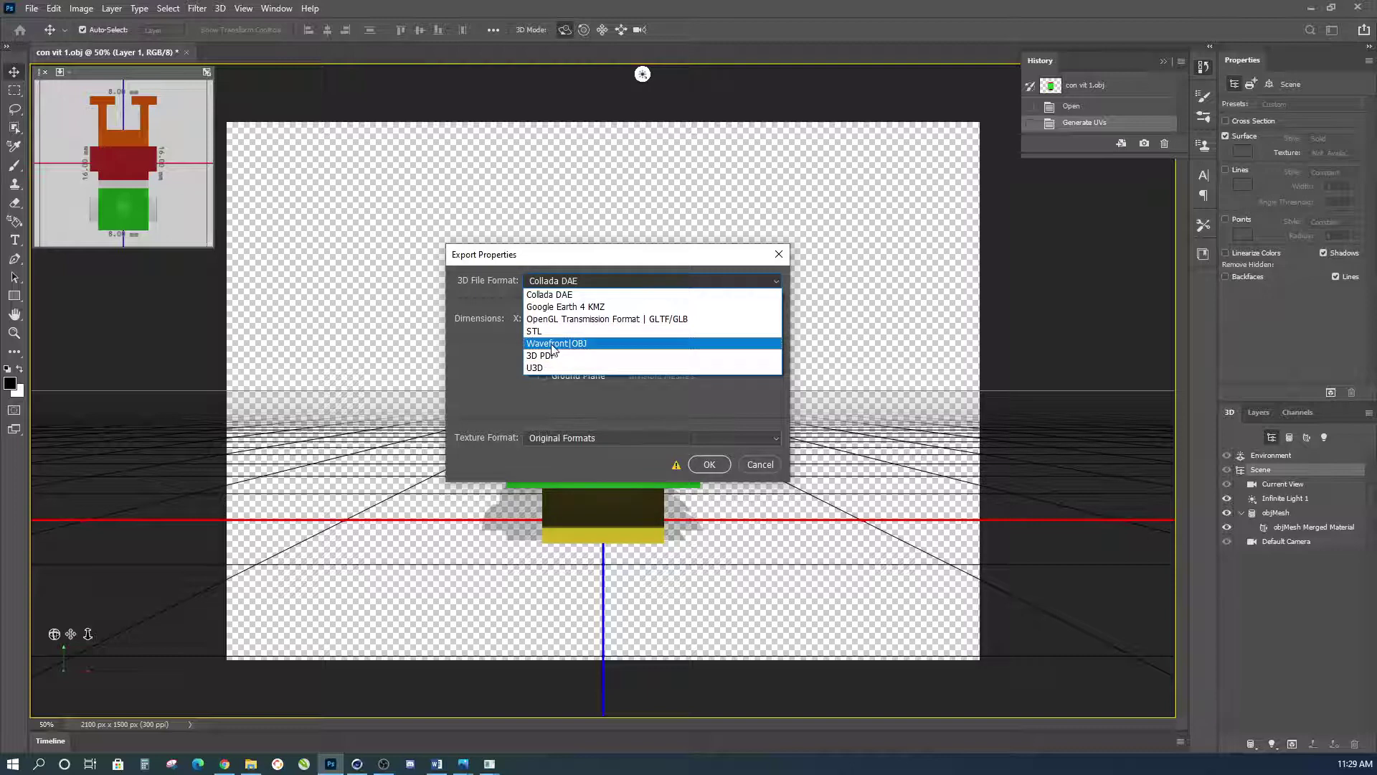
click(587, 344)
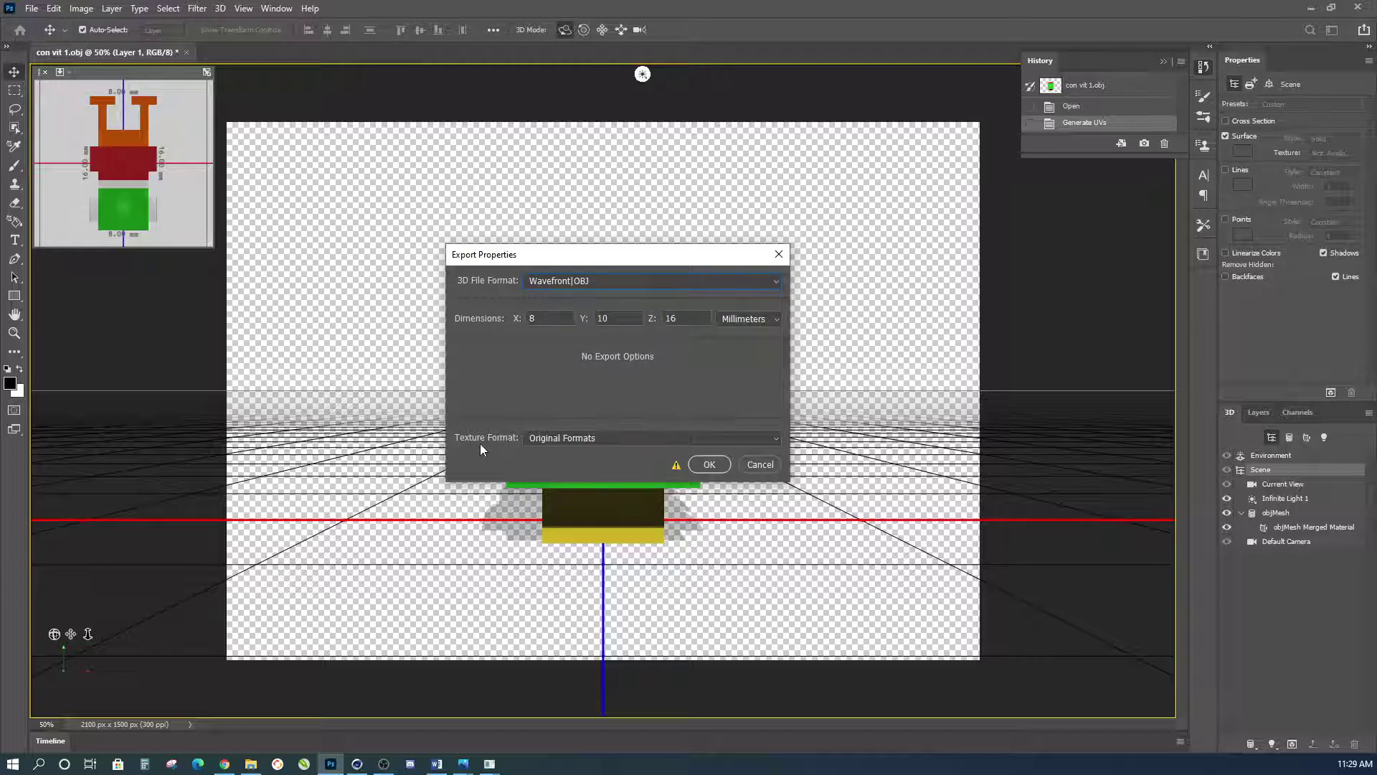
Step: Set the texture format to PNG and save con vit 1 into Downloads
click(564, 439)
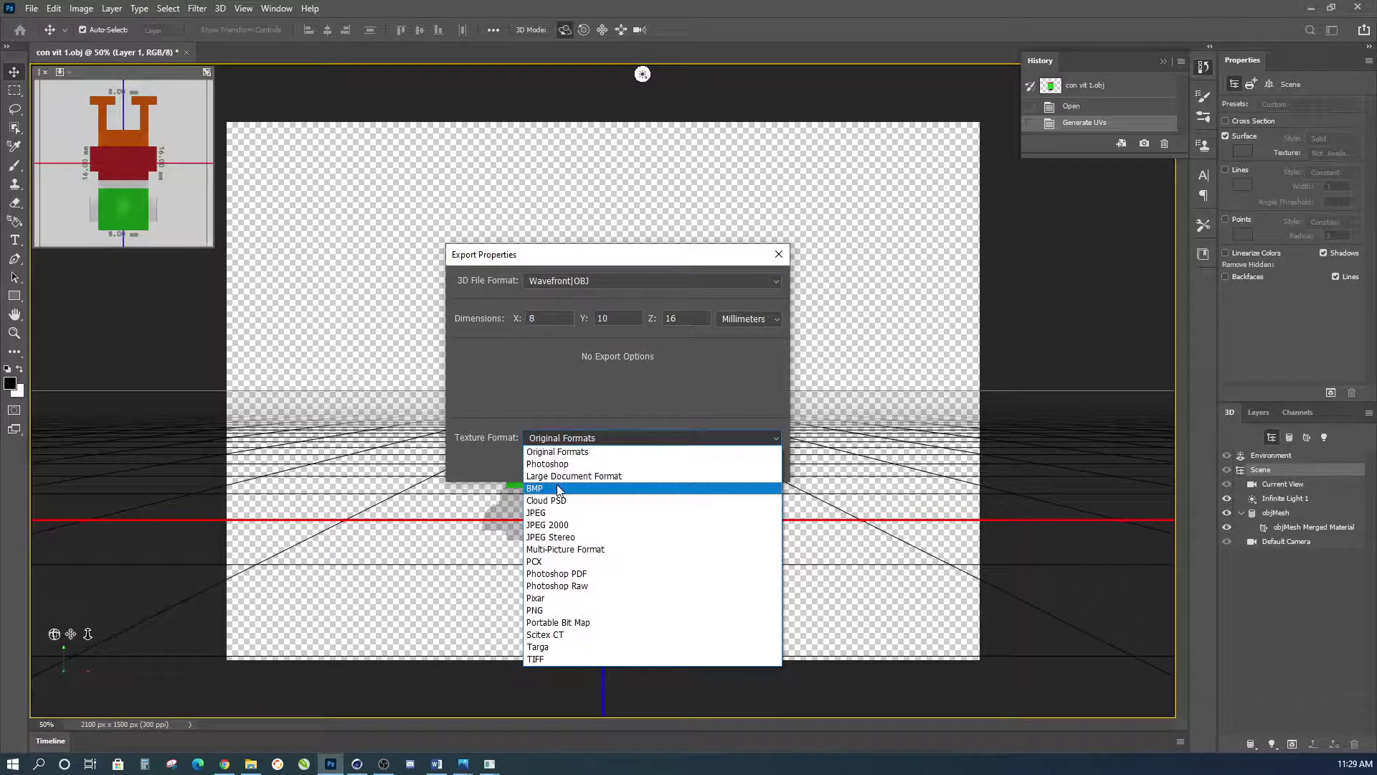
click(546, 611)
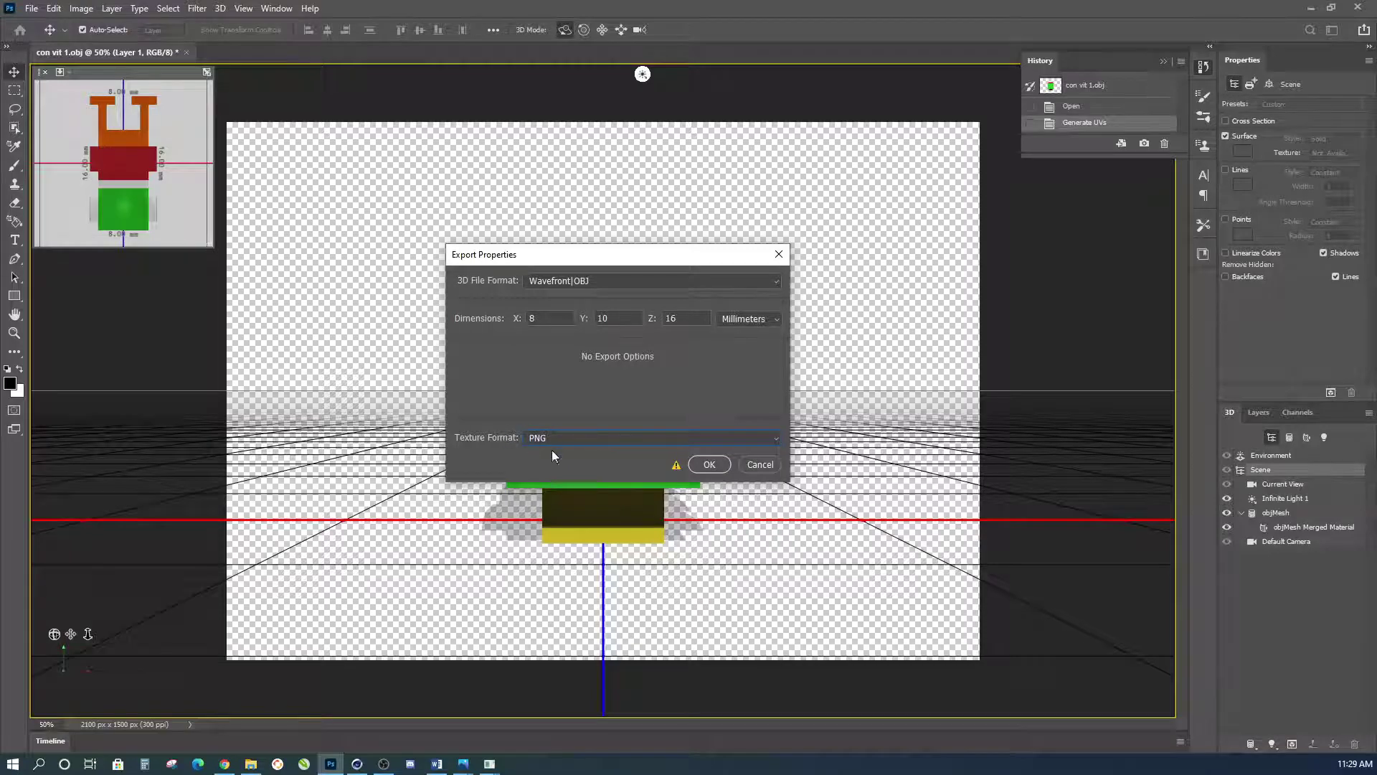
click(710, 465)
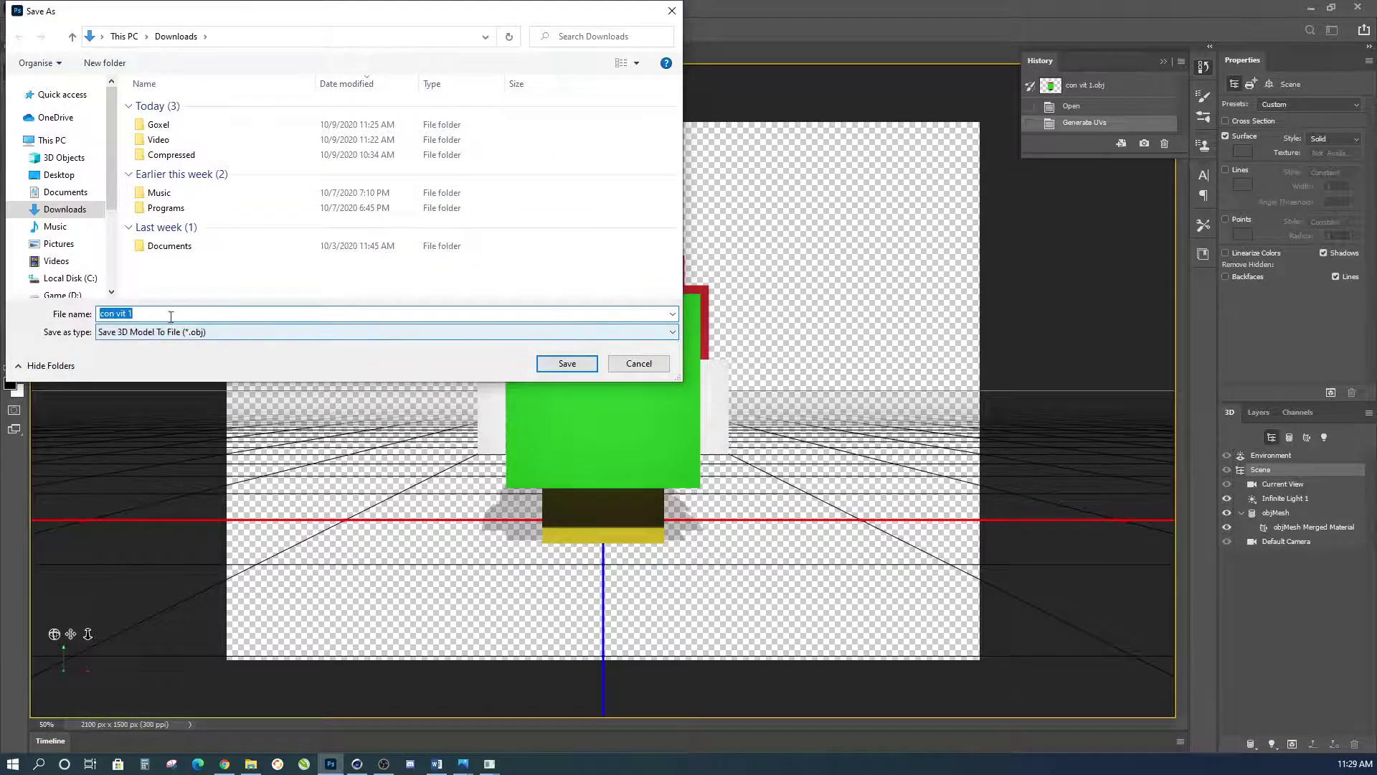
click(551, 371)
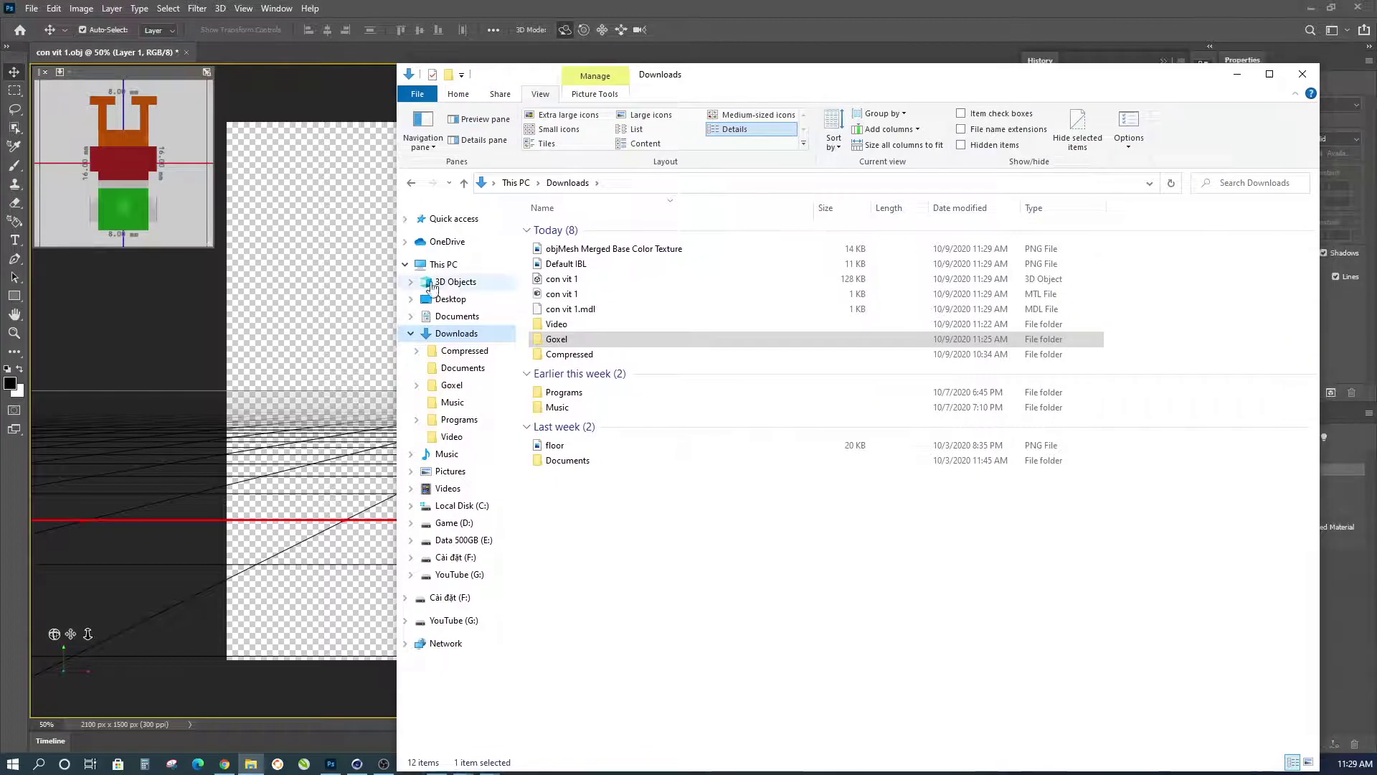
Step: Inspect the con vit 1 OBJ, MTL and 1024 x 1024 base colour PNG in Downloads
click(404, 265)
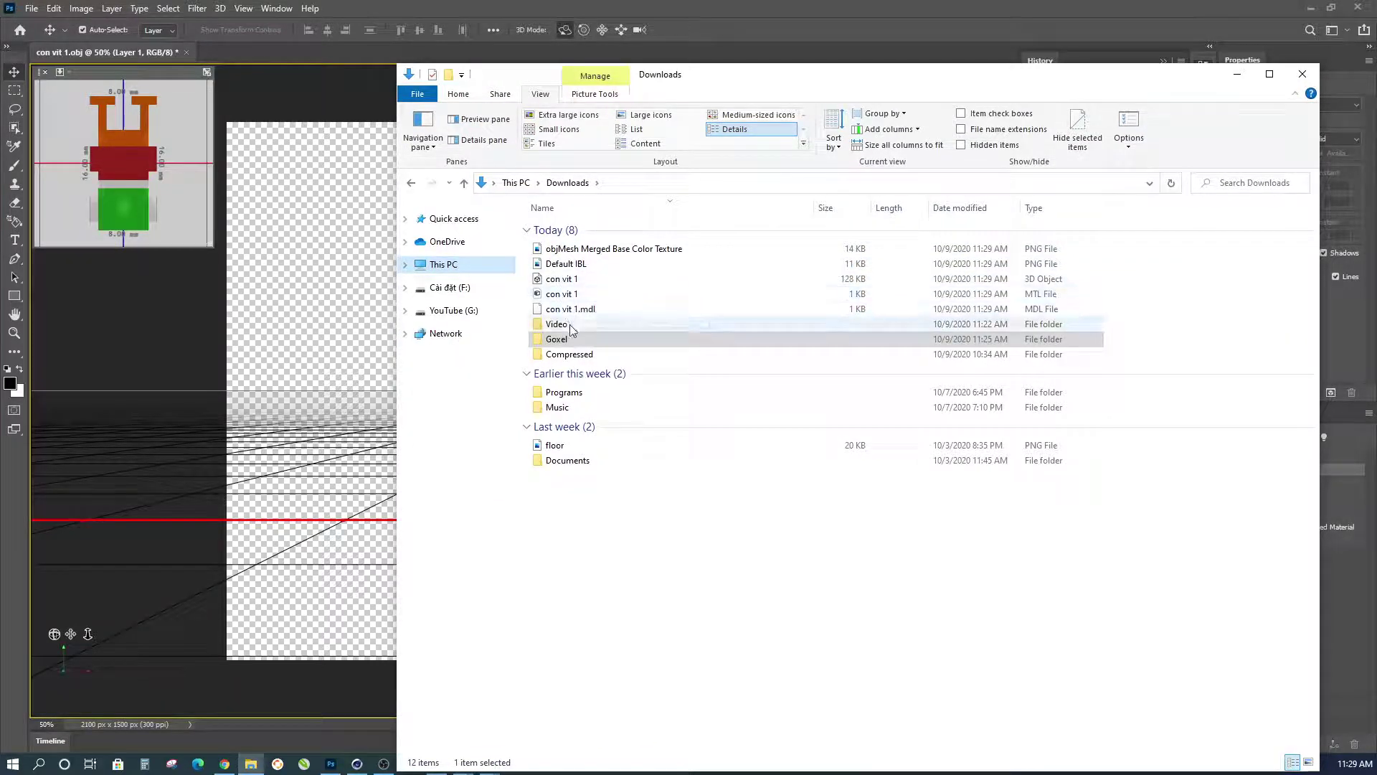
click(567, 279)
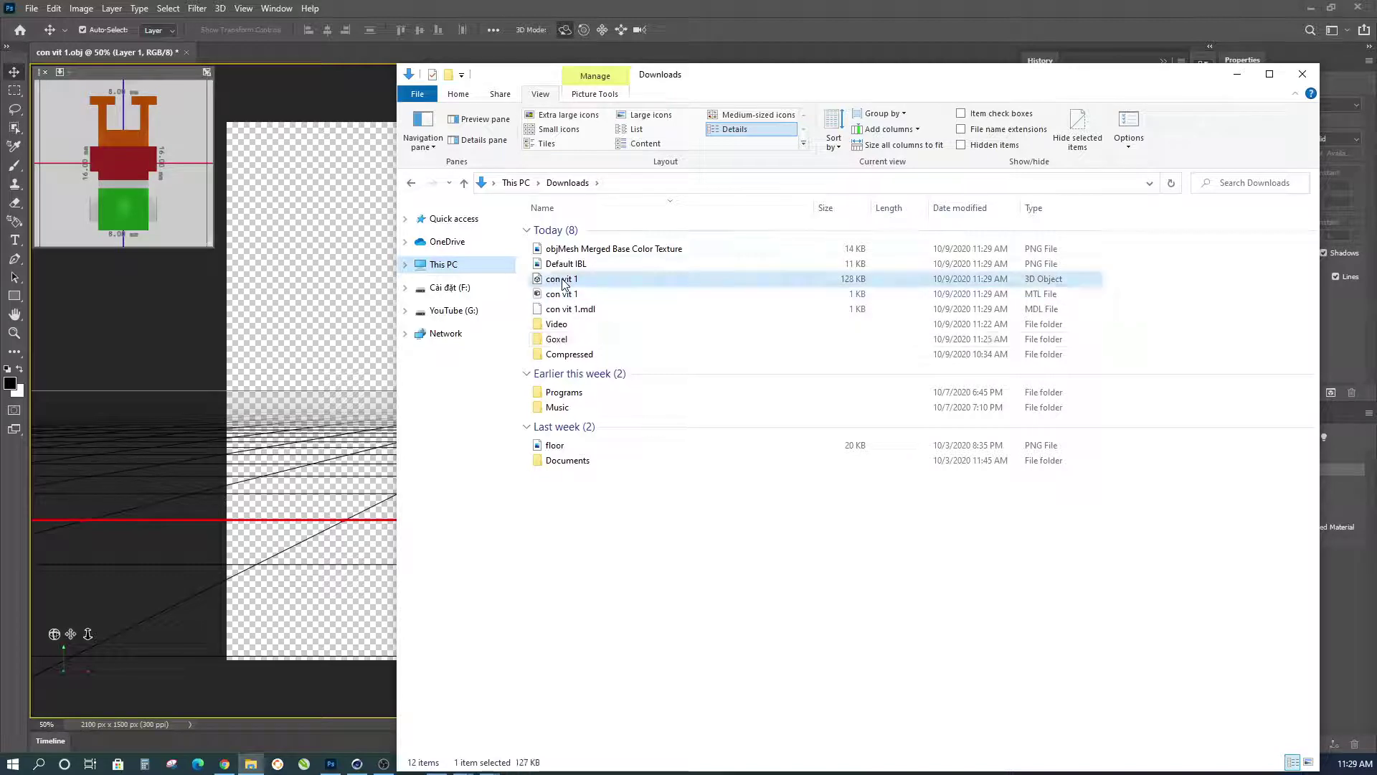
click(1038, 298)
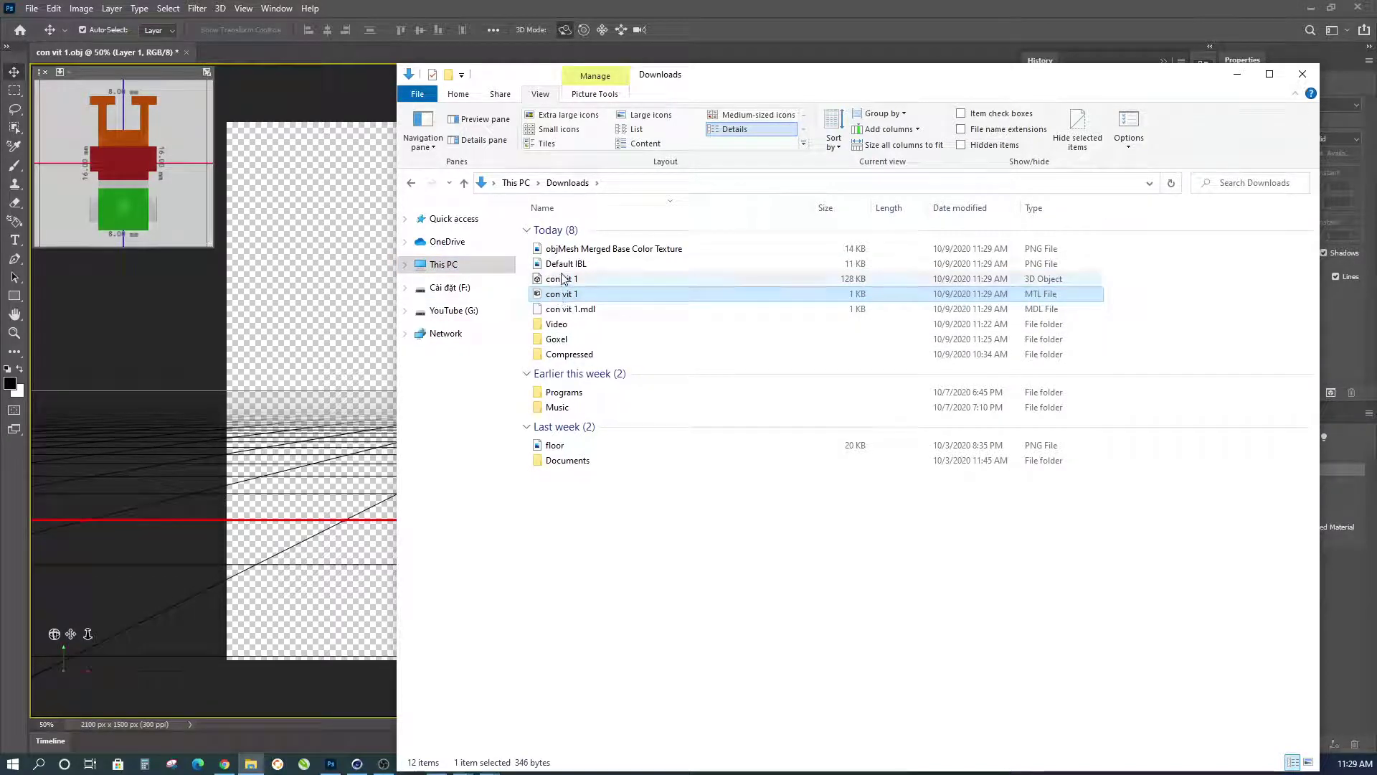
double_click(667, 249)
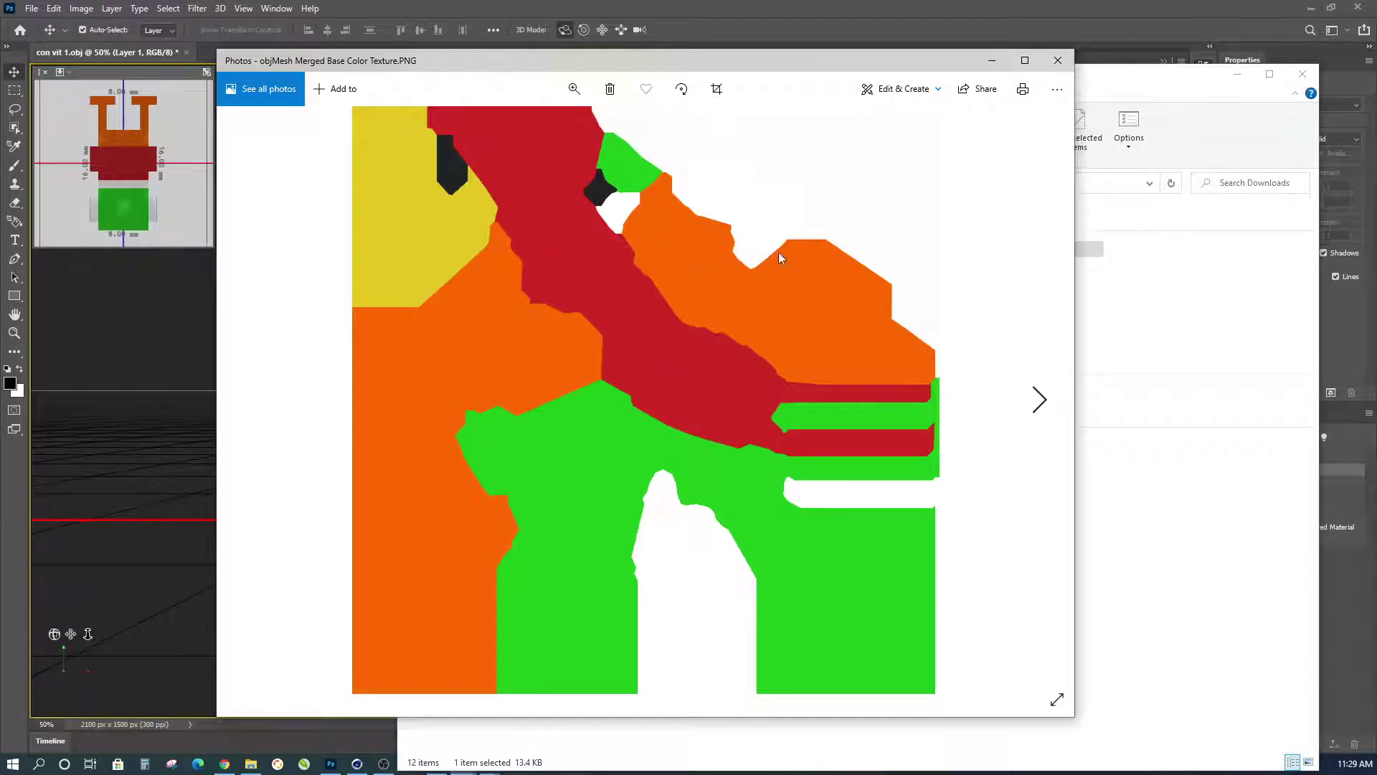
click(1058, 60)
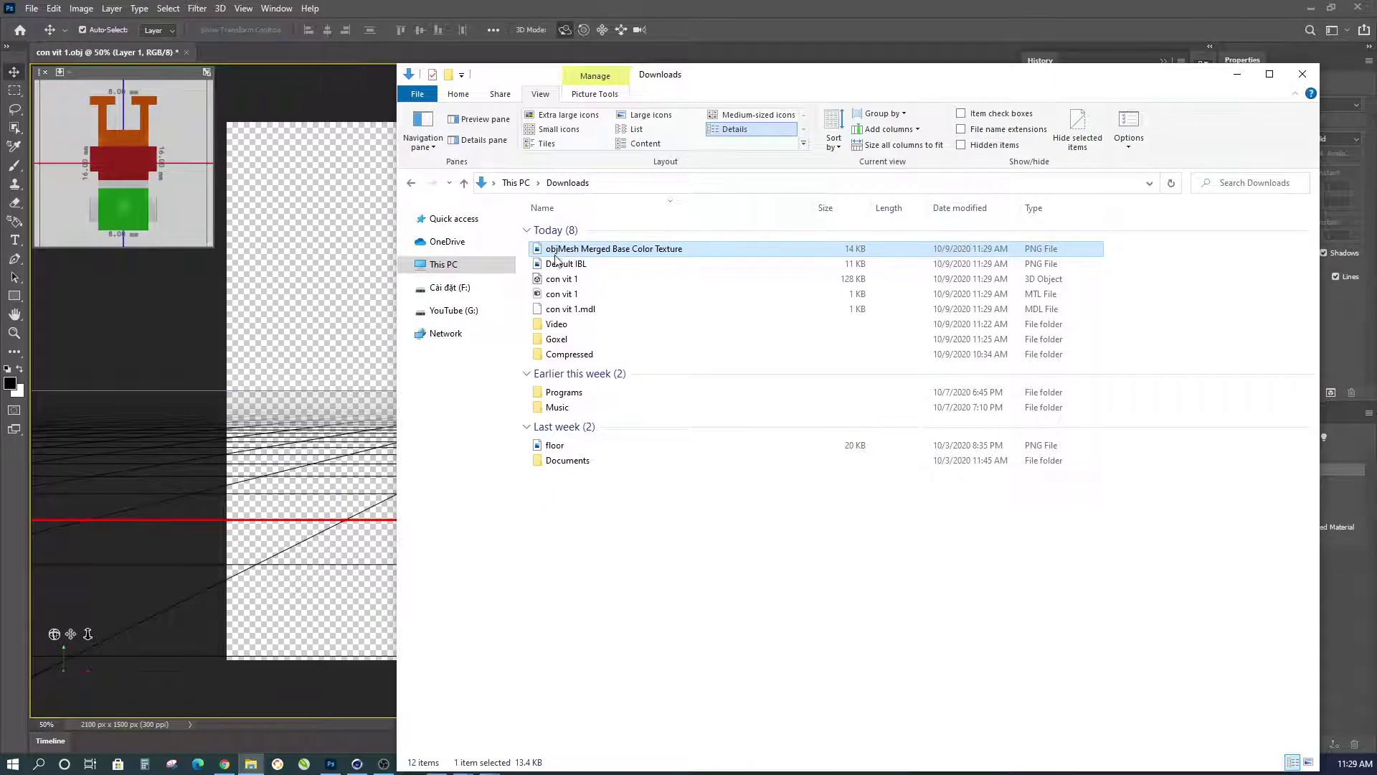
mouse_move(629, 248)
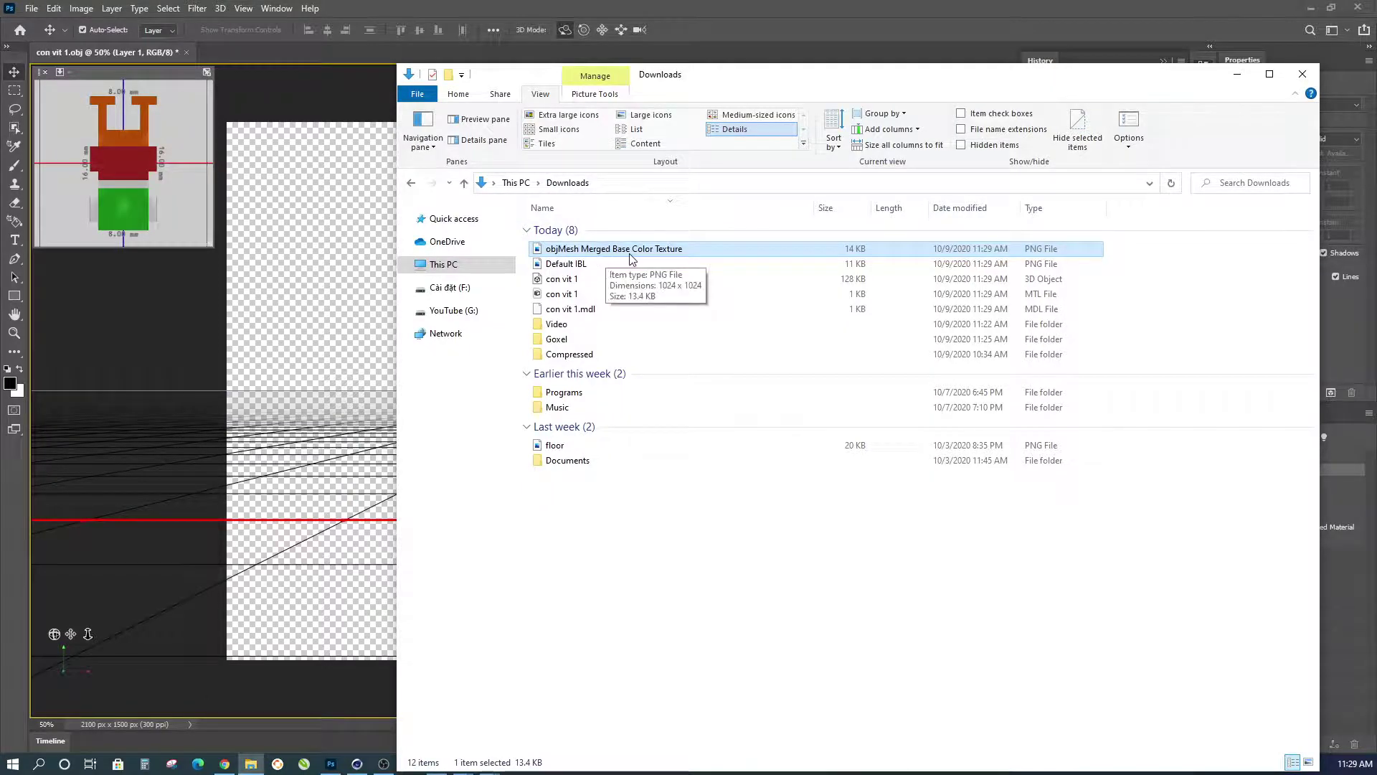
click(657, 248)
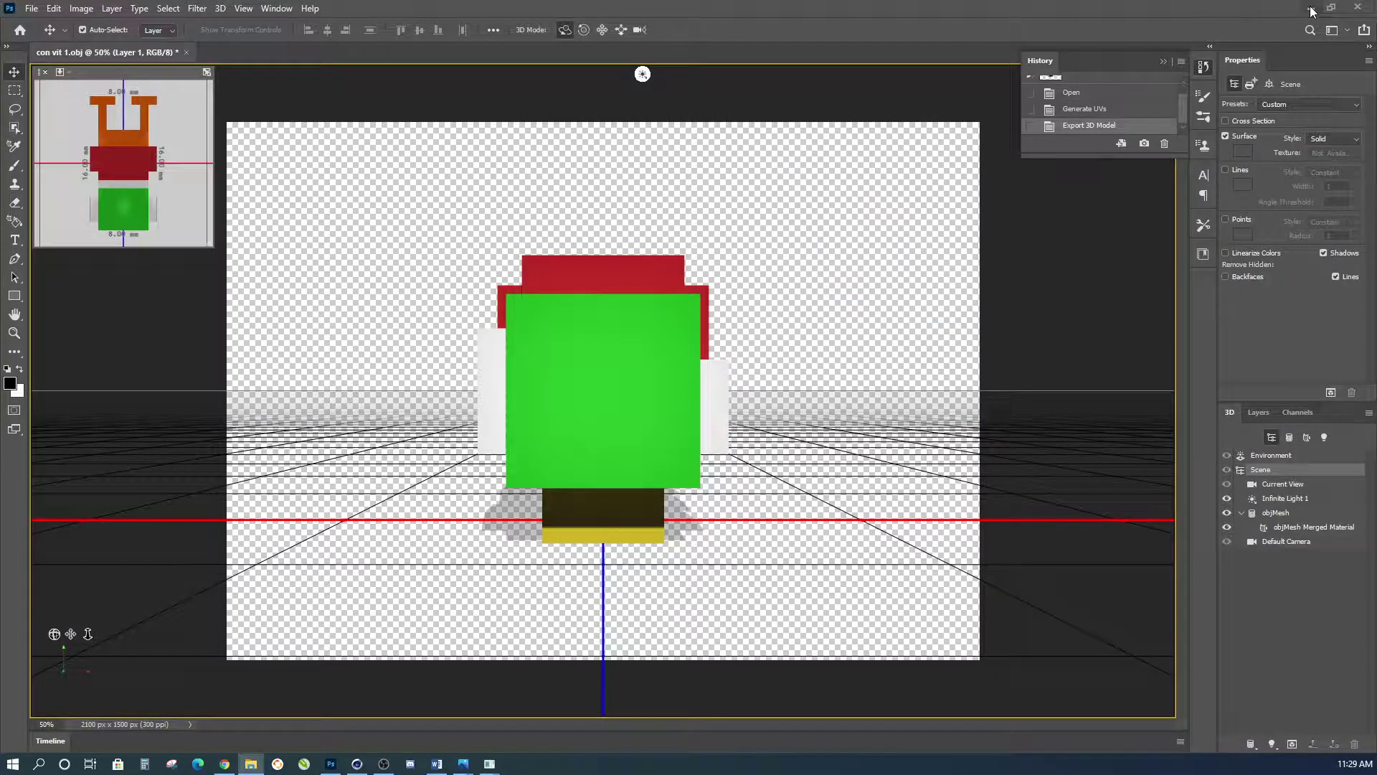
Step: Quit Photoshop, answering its save prompt, and start a new empty Cinema 4D project
click(1355, 8)
click(701, 313)
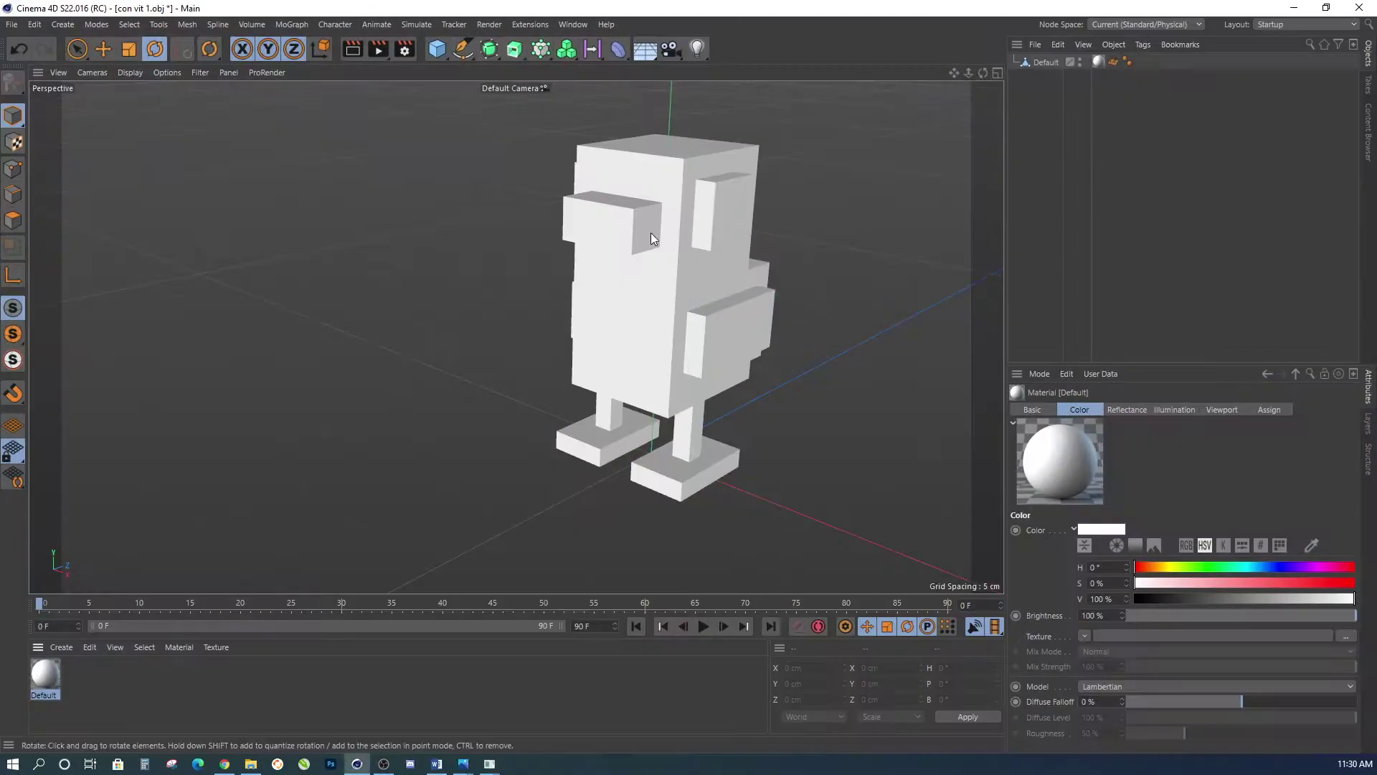
click(11, 24)
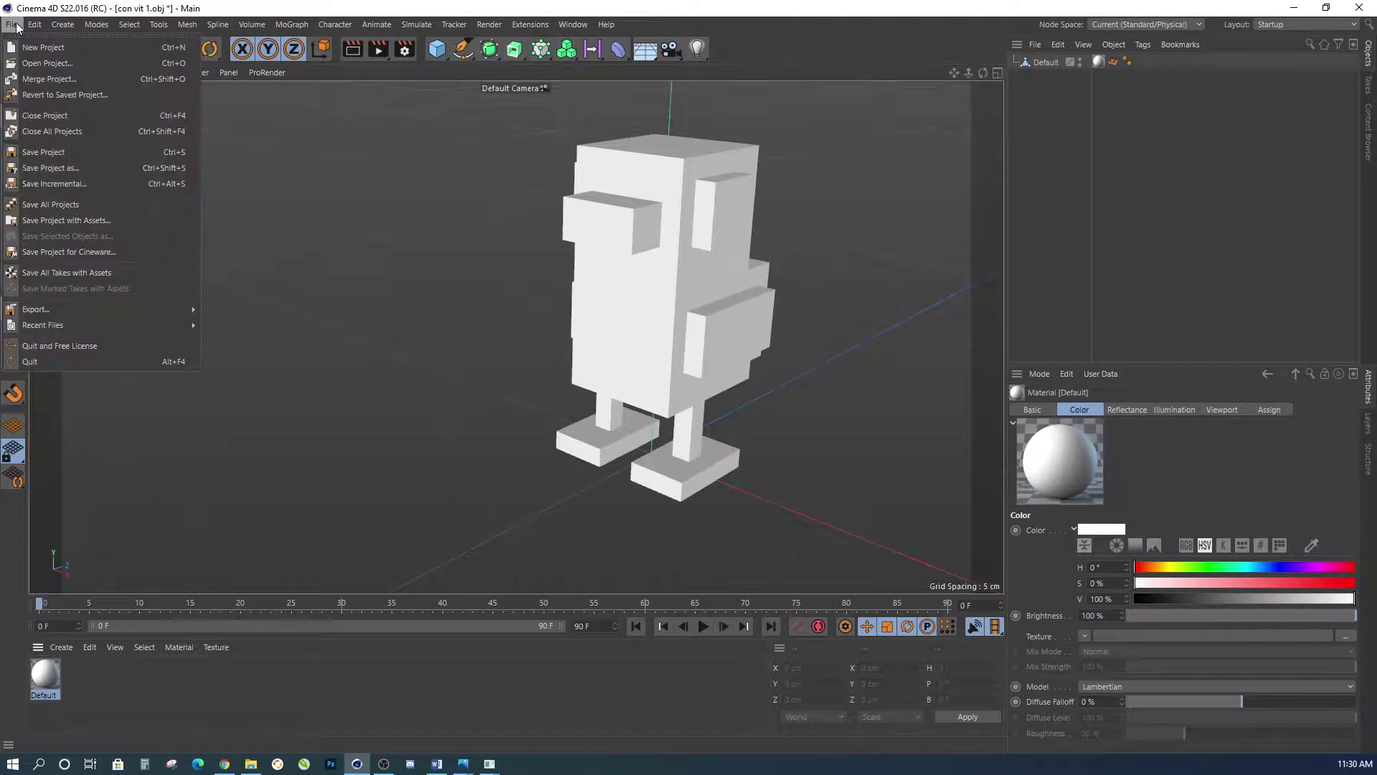
click(43, 47)
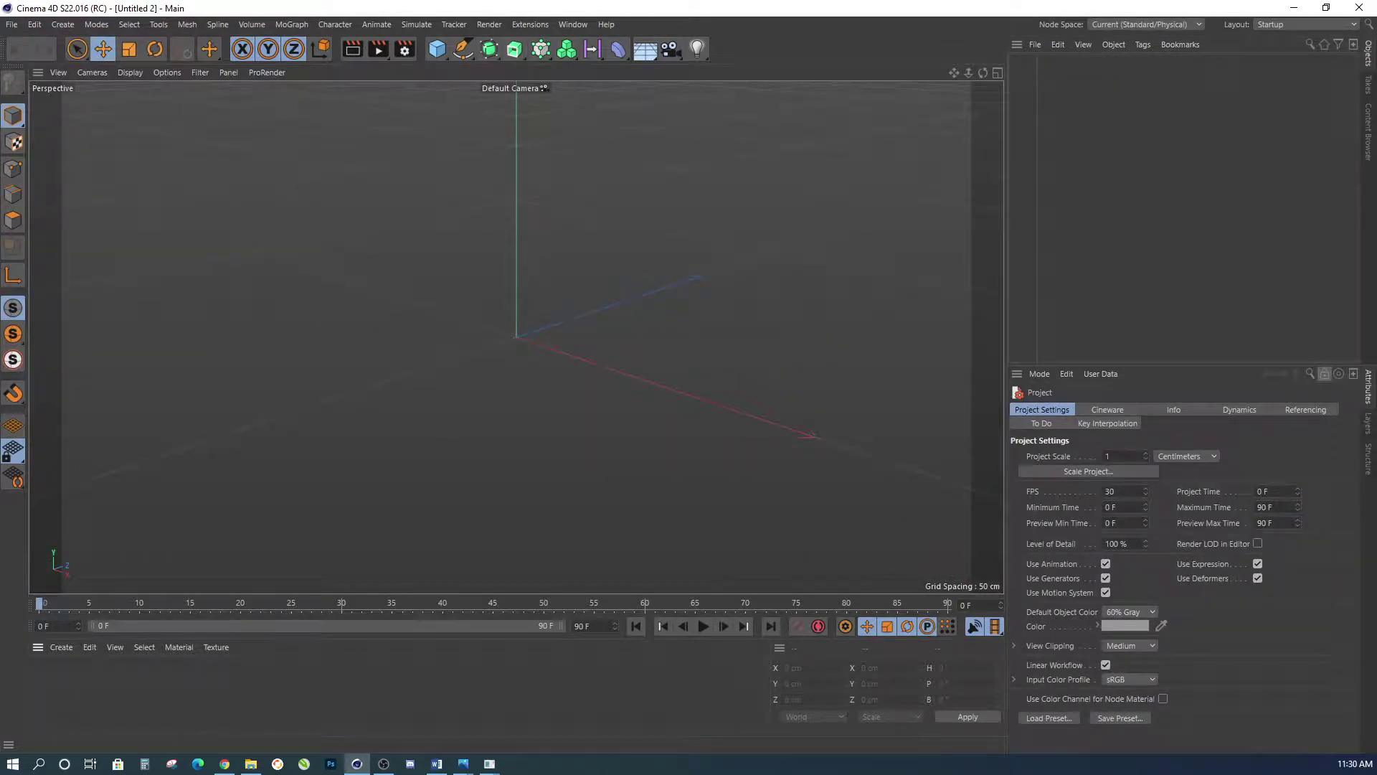
Step: Import con vit 1.obj from File Explorer into the viewport with default OBJ settings
key(super+e)
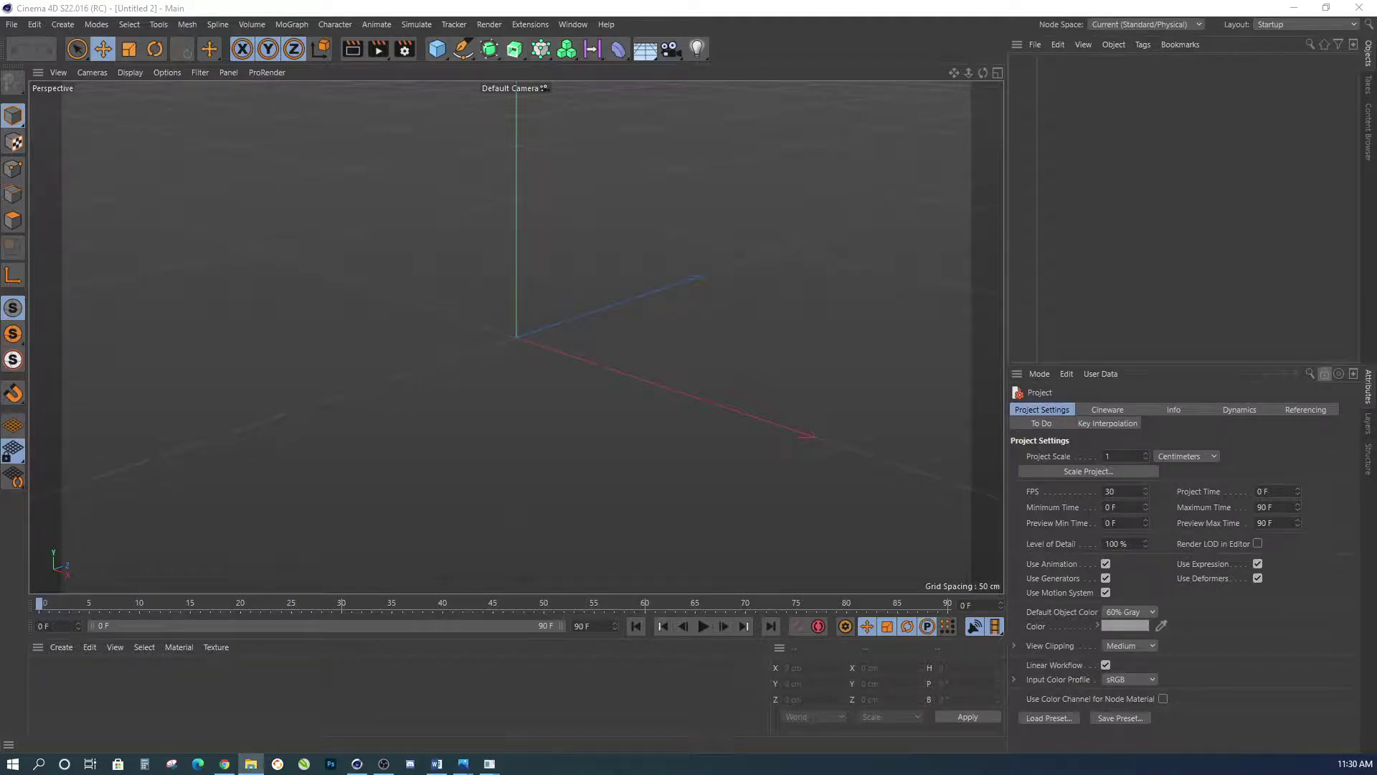
drag(1007, 340, 647, 352)
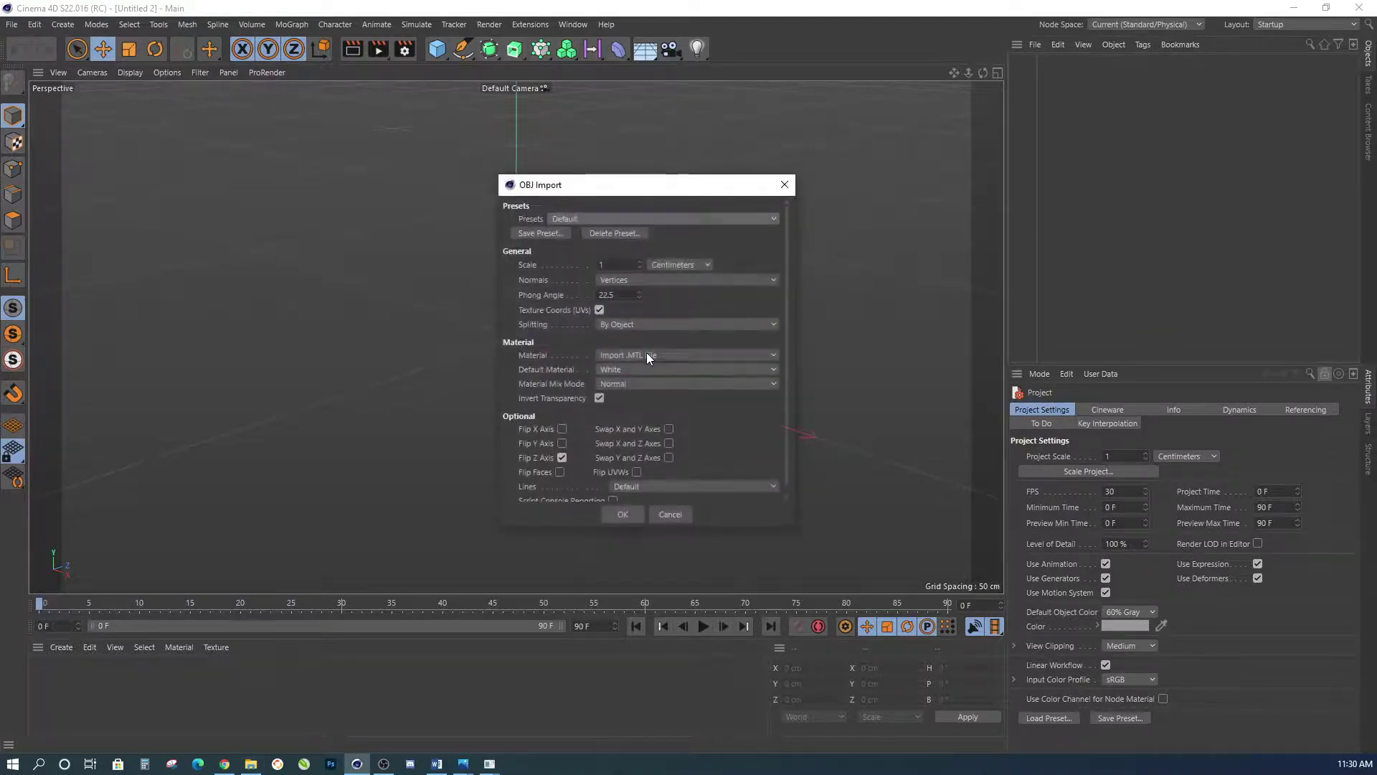
click(632, 514)
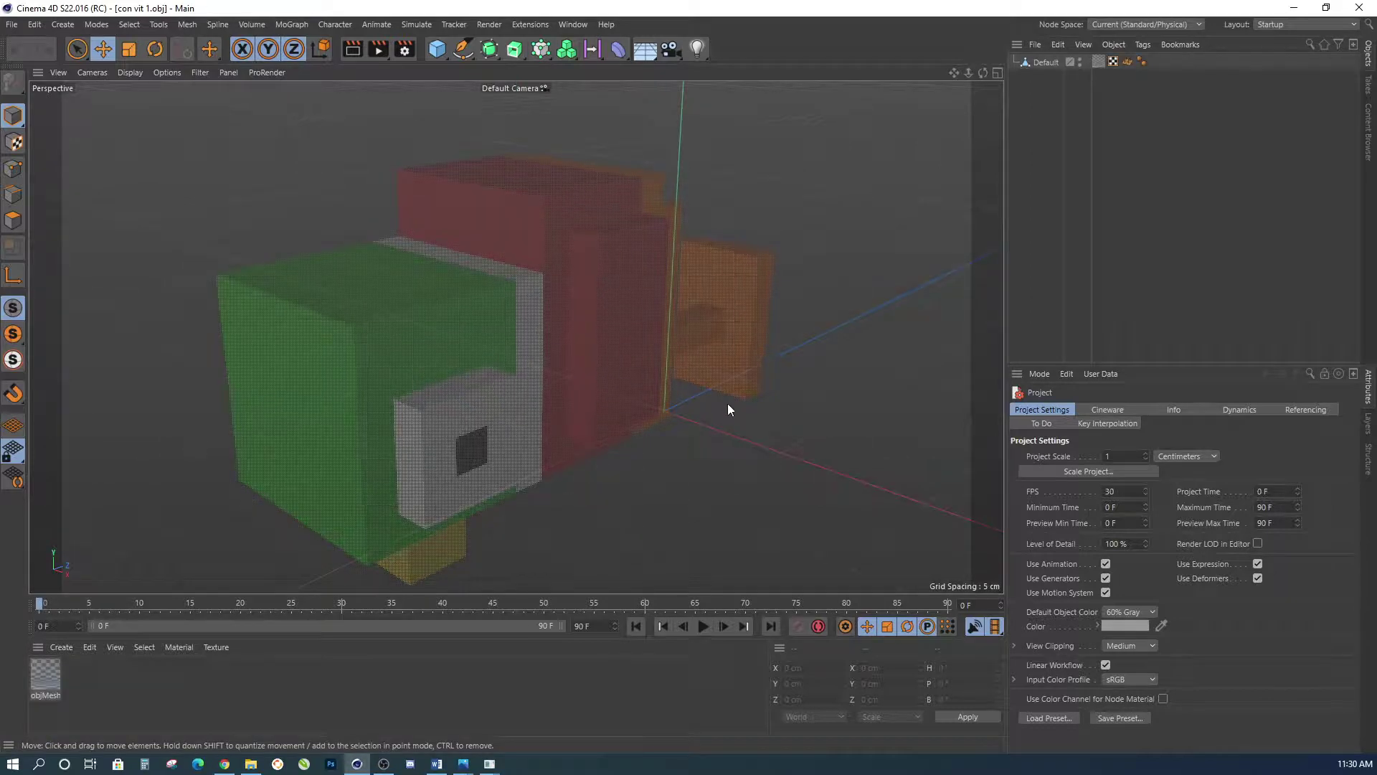
Step: Disable Transparency, Reflectance and Alpha on the objMesh material, leaving only its Color channel
scroll(728, 403, down, 4)
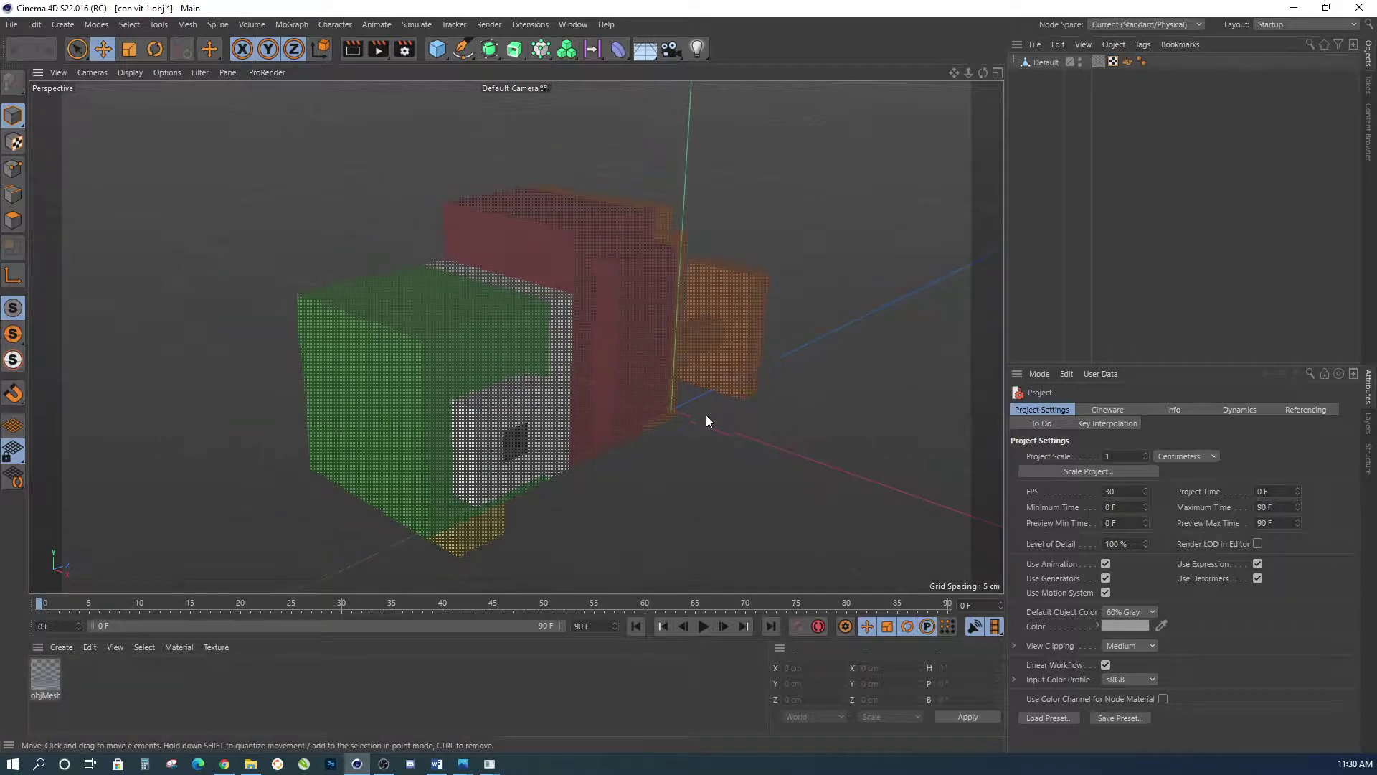
click(54, 674)
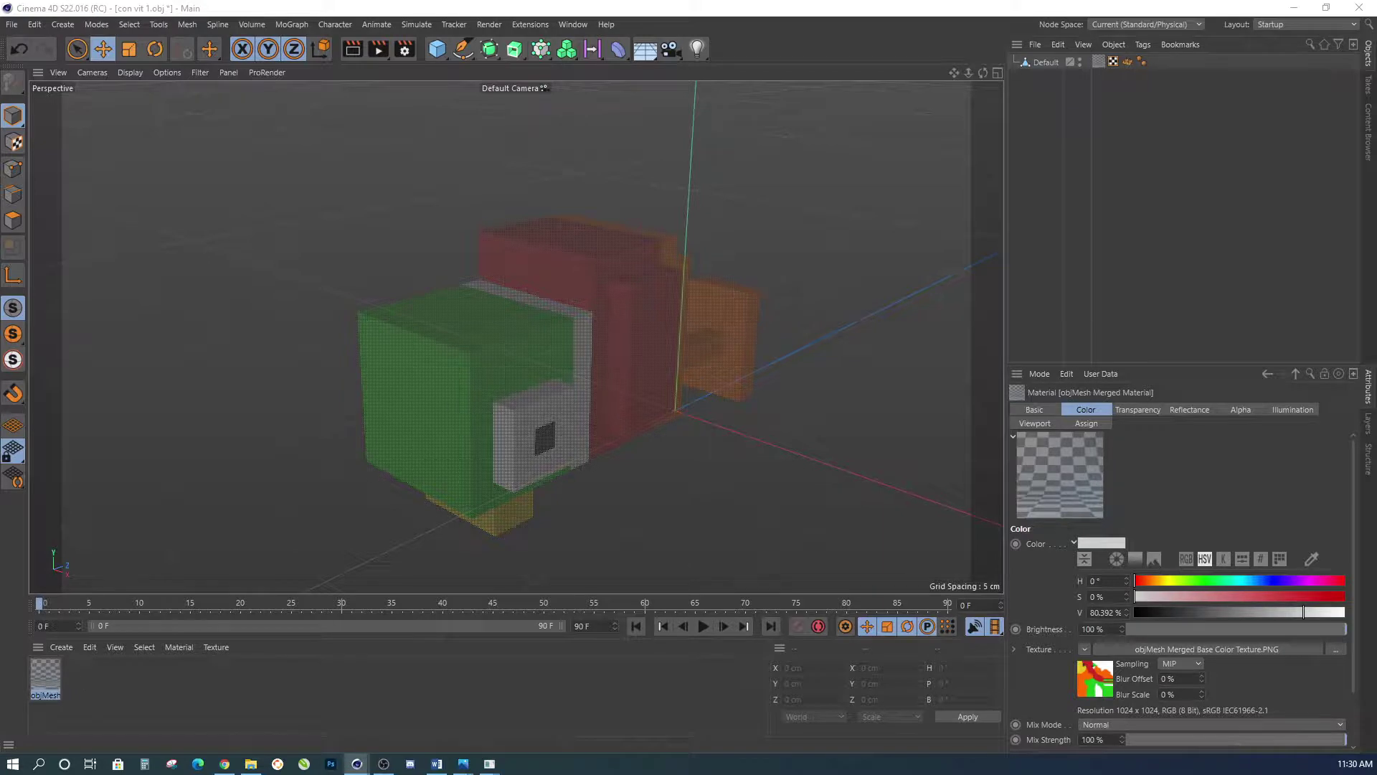
double_click(46, 678)
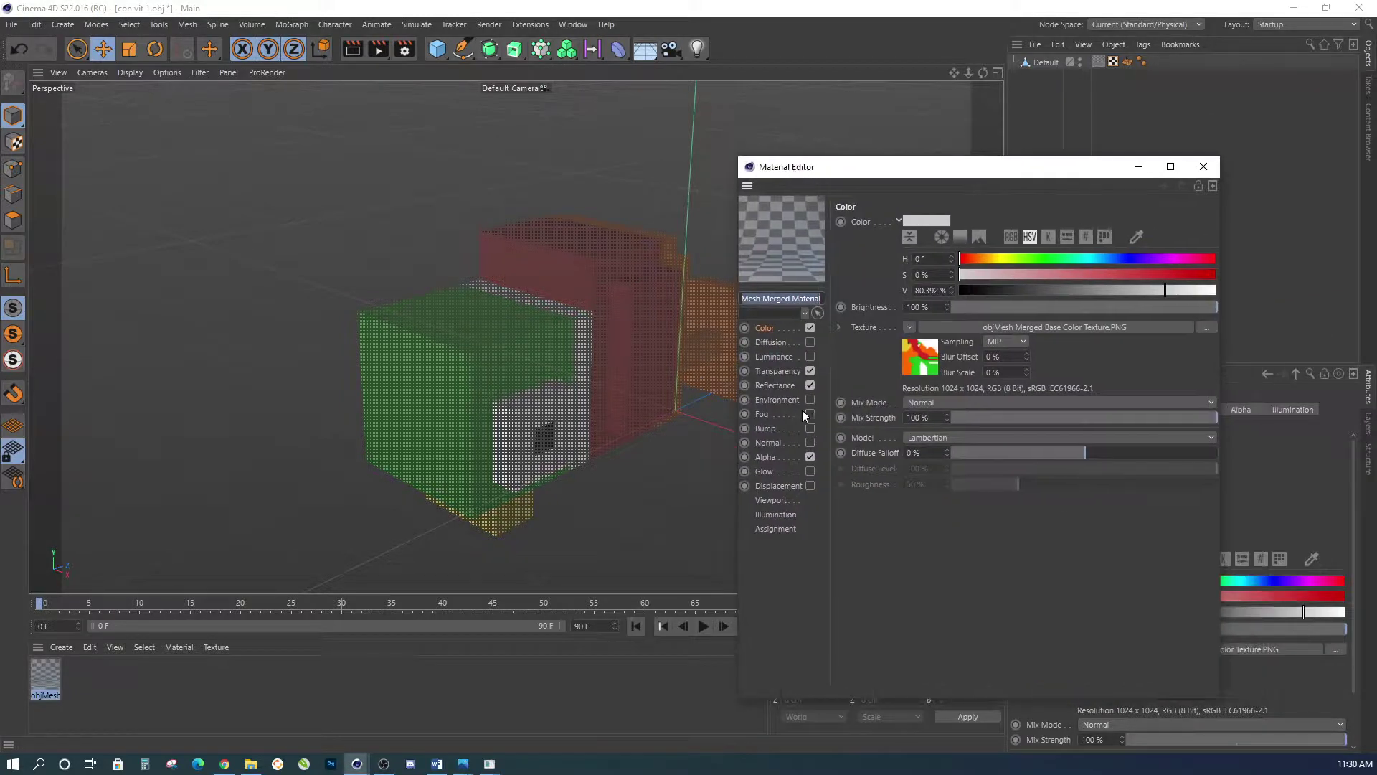
click(810, 372)
click(810, 385)
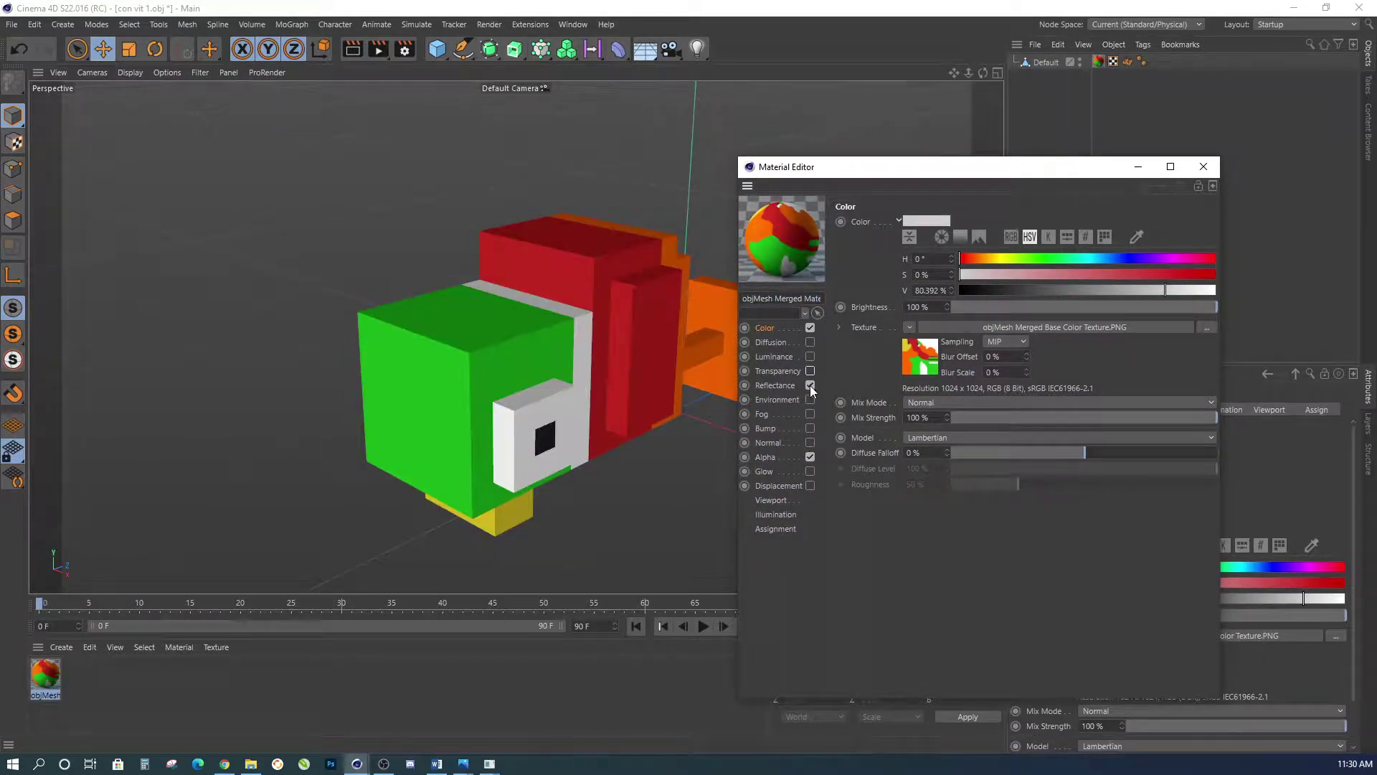
click(811, 456)
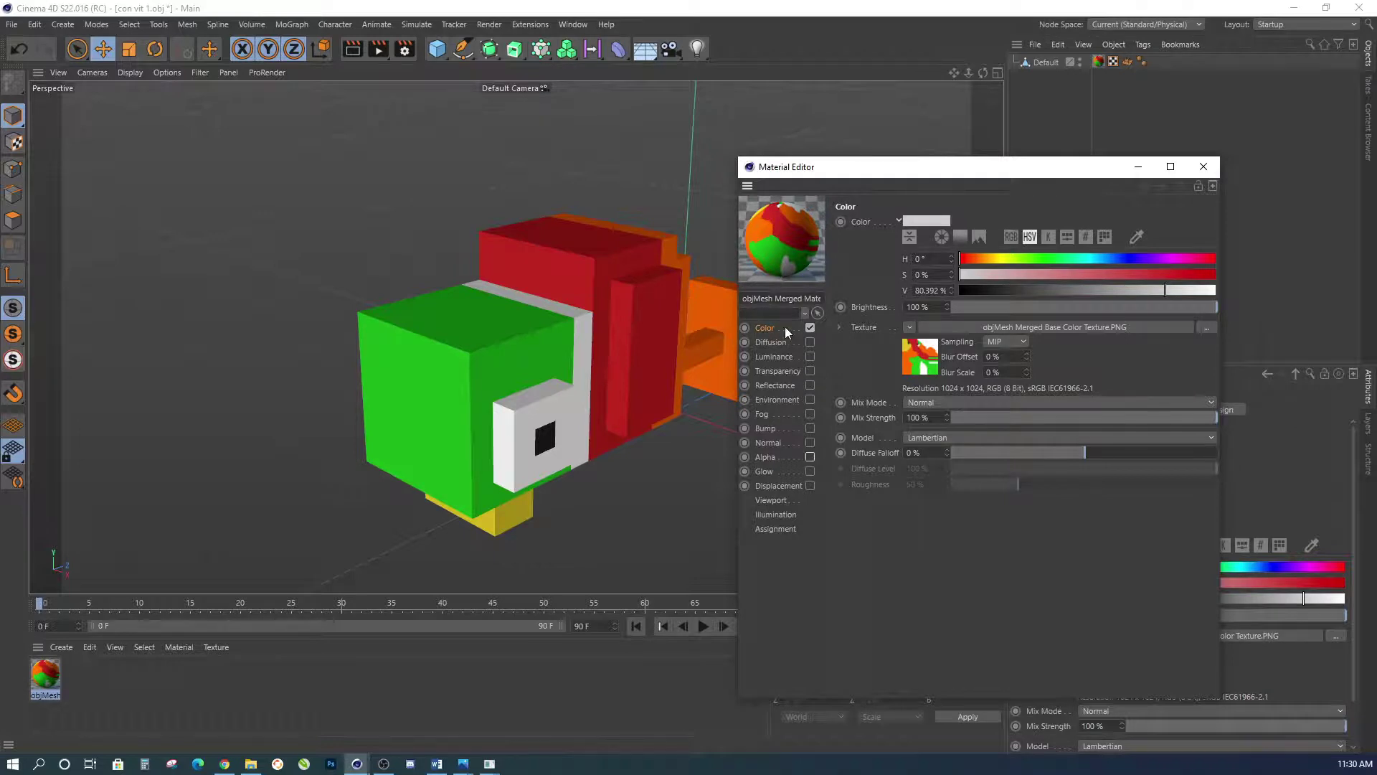
click(1203, 166)
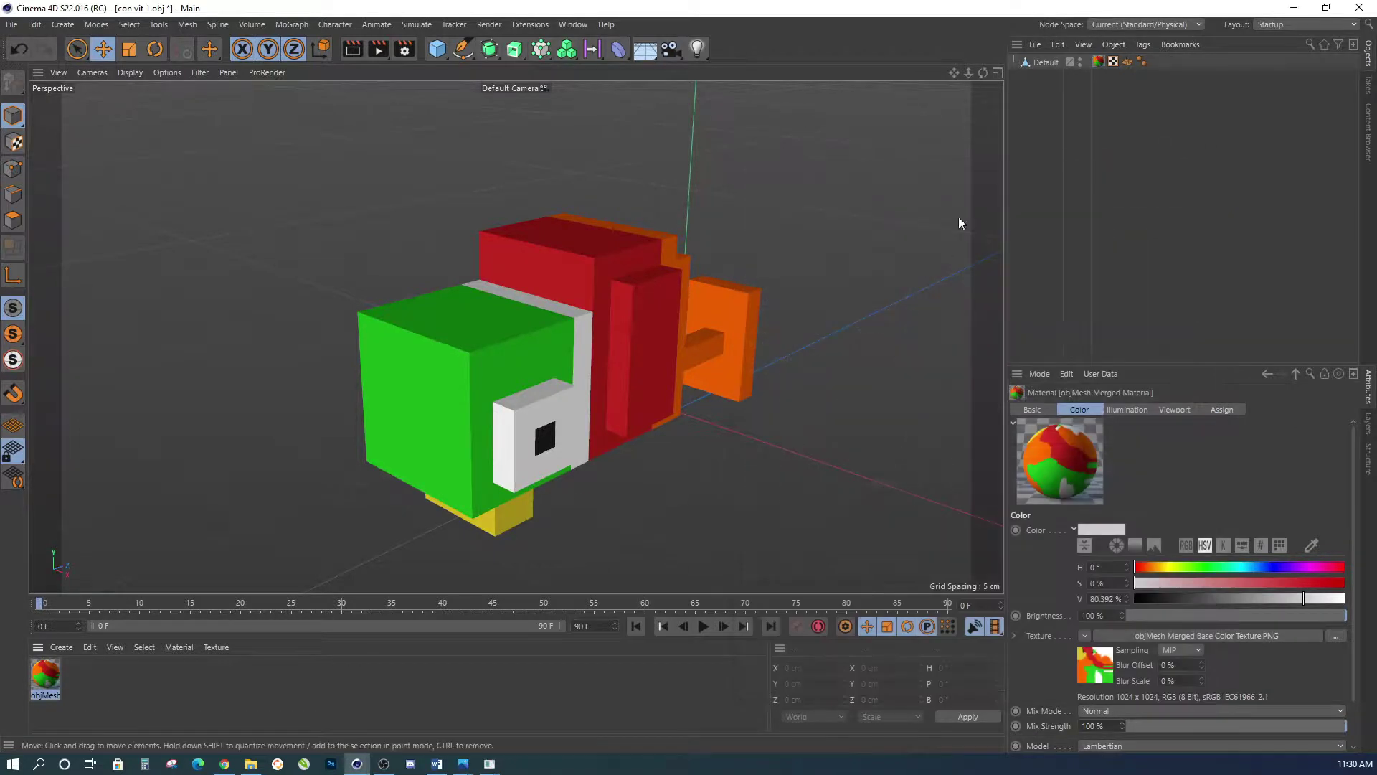
click(522, 337)
Step: Rotate the duck upright onto its feet, then zoom and orbit to view it from the side
key(r)
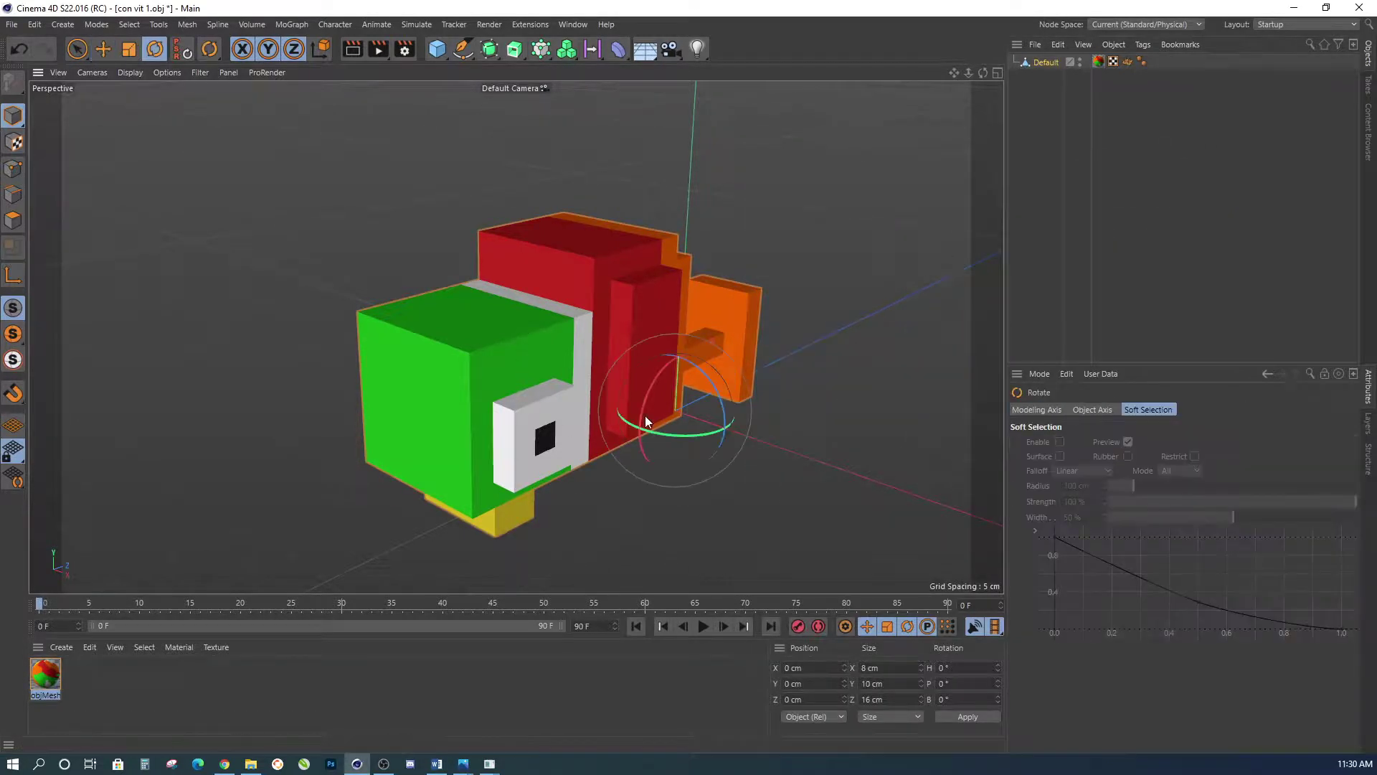
mouse_move(646, 420)
mouse_down()
mouse_move(661, 366)
mouse_move(689, 349)
mouse_up()
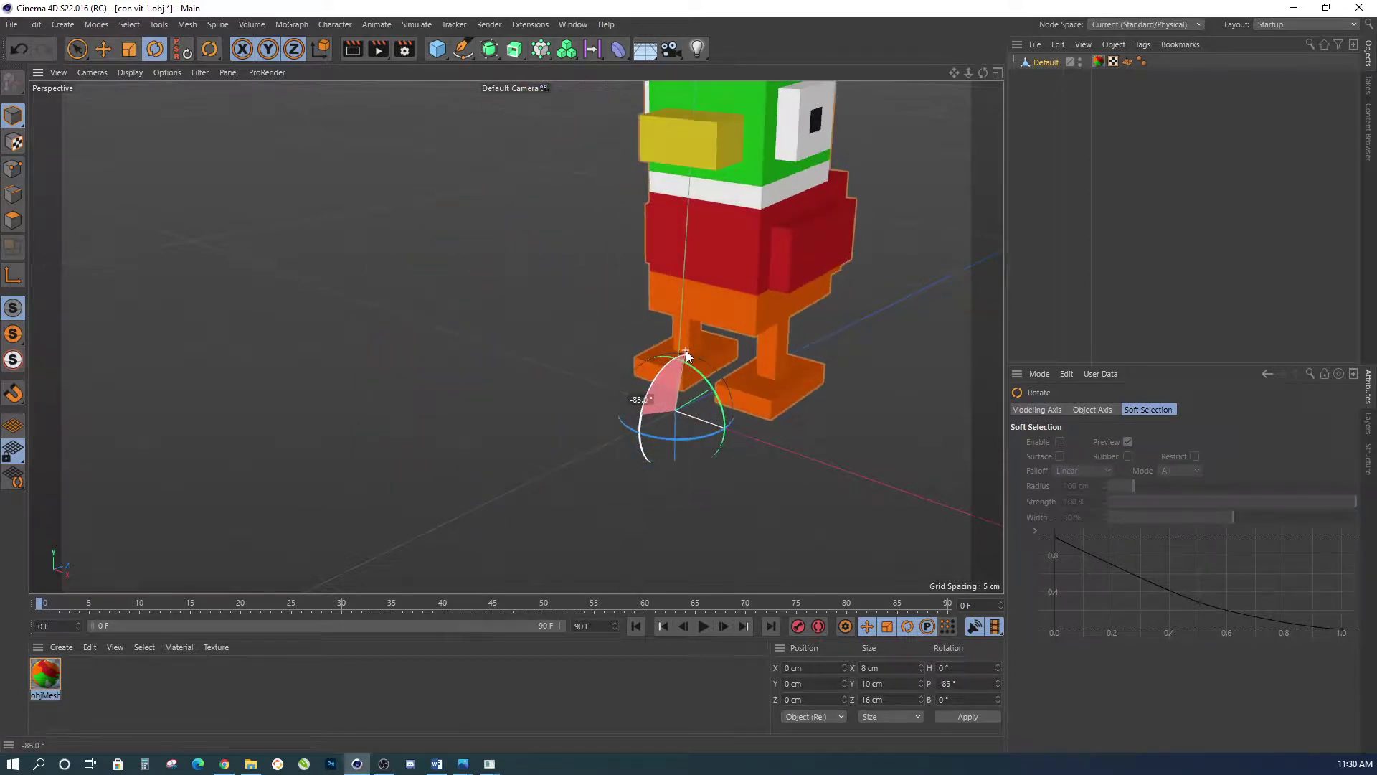
click(853, 320)
key(9)
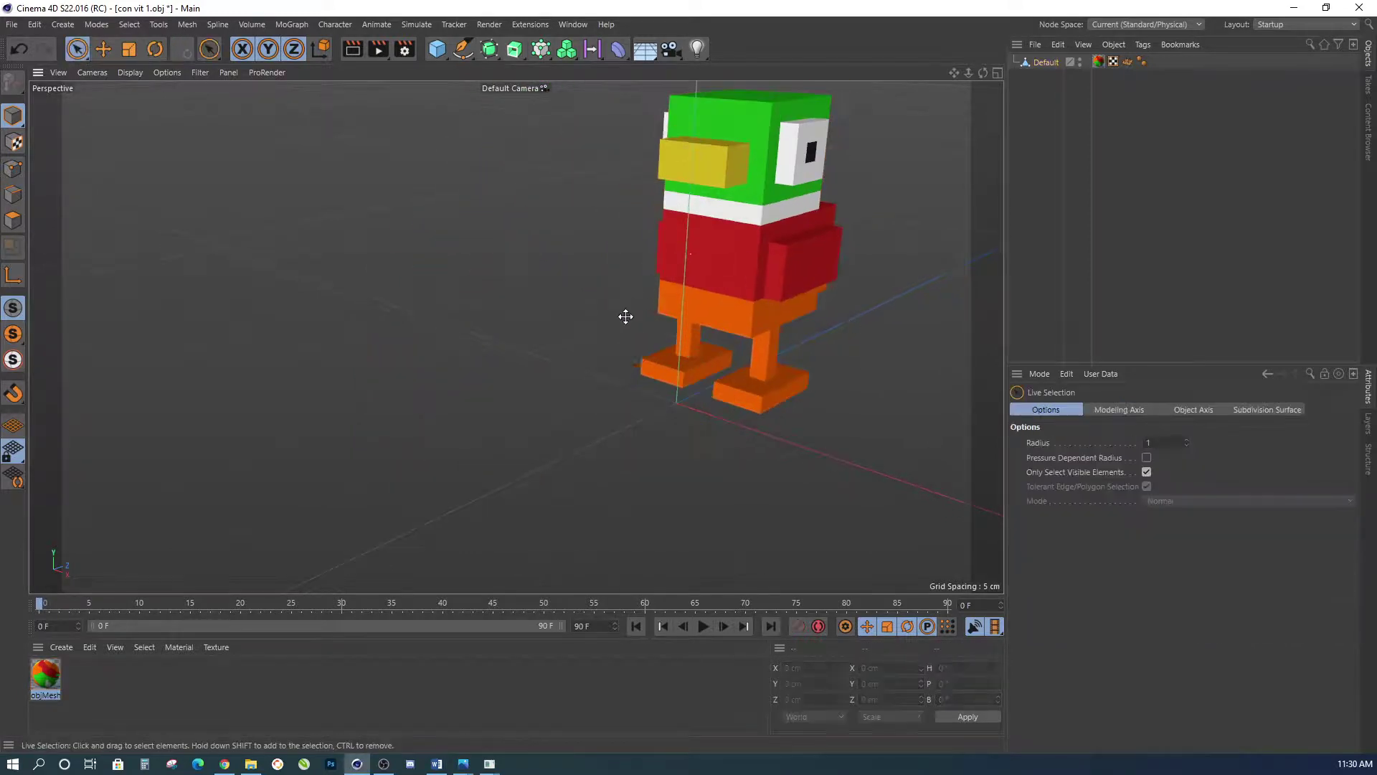
mouse_move(842, 274)
middle_down()
mouse_move(788, 283)
mouse_move(787, 369)
middle_up()
scroll(855, 286, up, 2)
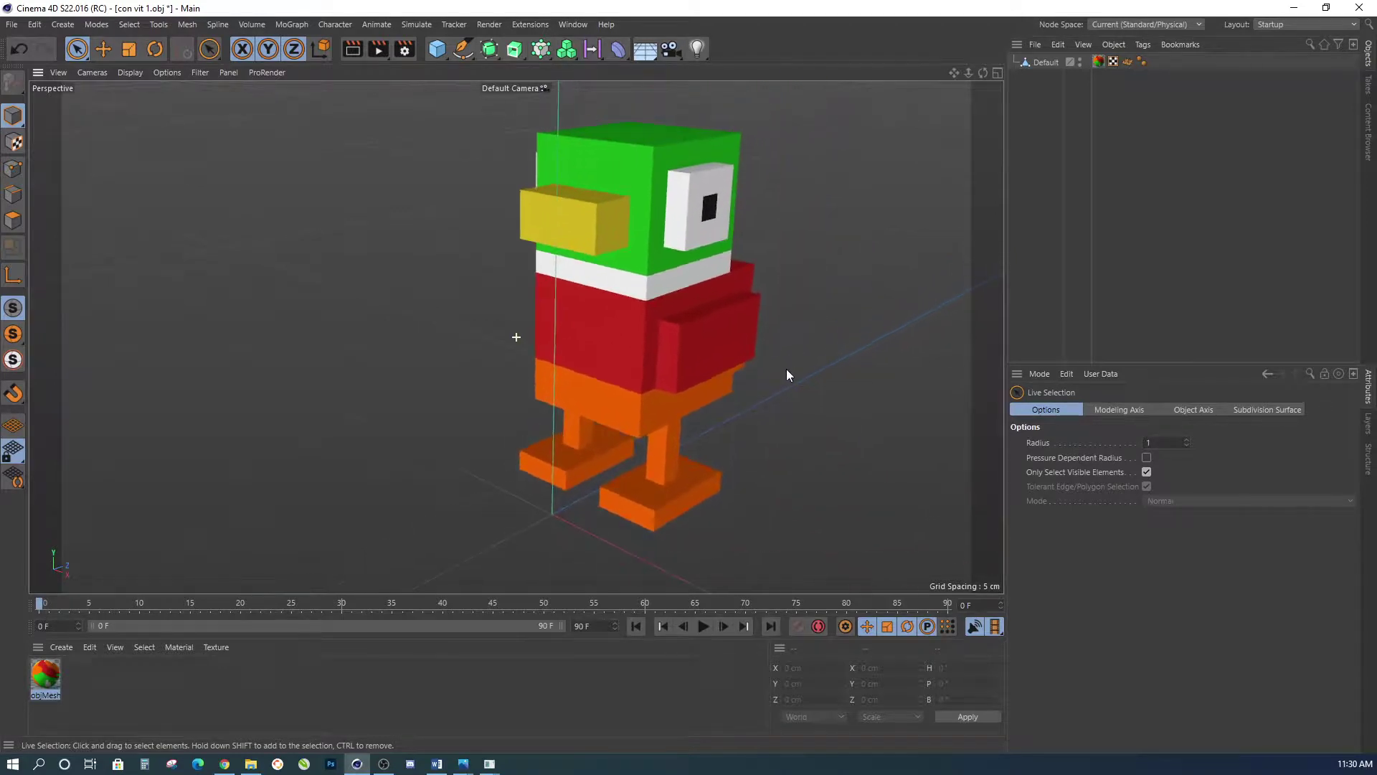
scroll(758, 393, up, 2)
mouse_move(758, 393)
alt+mouse_down()
mouse_move(863, 368)
mouse_move(808, 398)
mouse_move(638, 390)
mouse_move(600, 337)
mouse_move(384, 358)
mouse_move(719, 369)
mouse_move(790, 384)
mouse_move(717, 399)
mouse_move(745, 398)
mouse_move(683, 353)
mouse_move(662, 398)
mouse_move(759, 394)
alt+mouse_up()
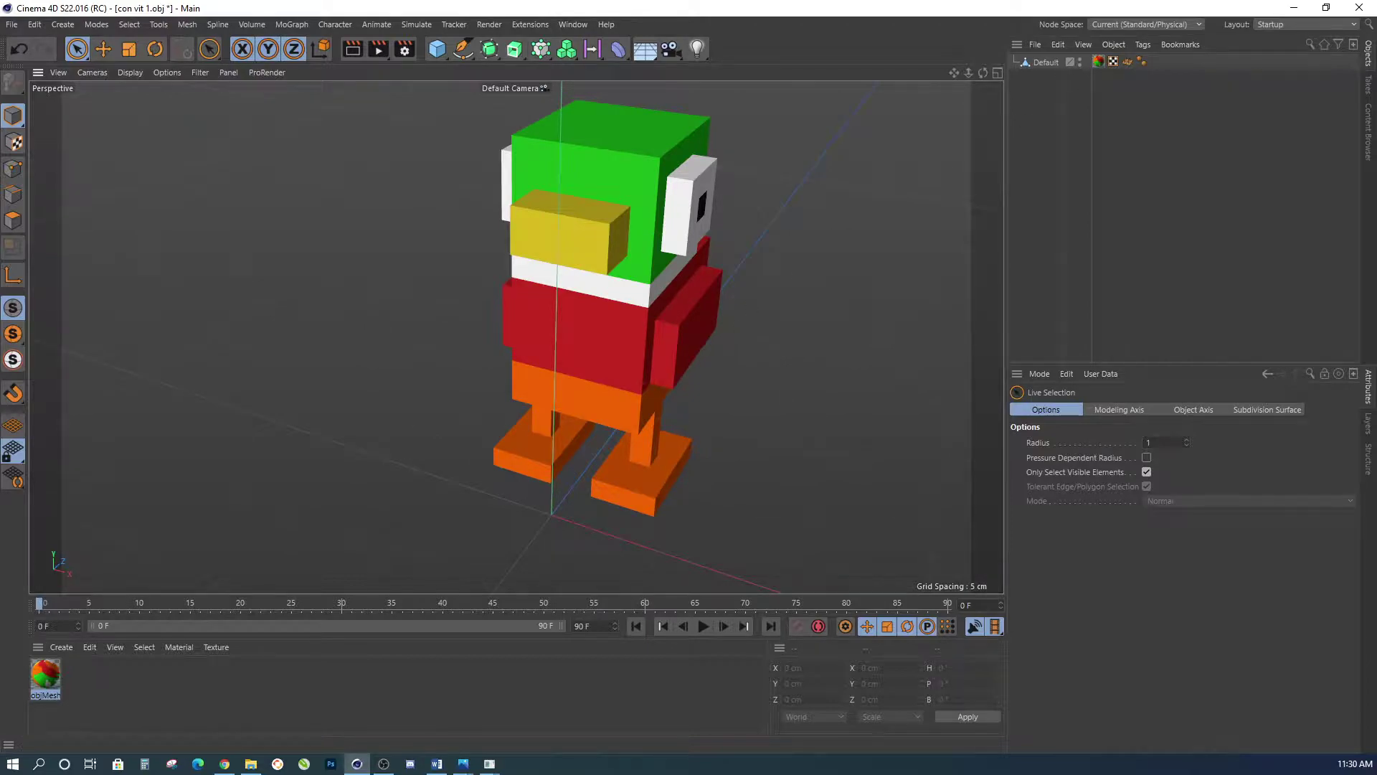
Step: Preview the color texture PNG from Downloads, then close it and return to Cinema 4D
click(251, 763)
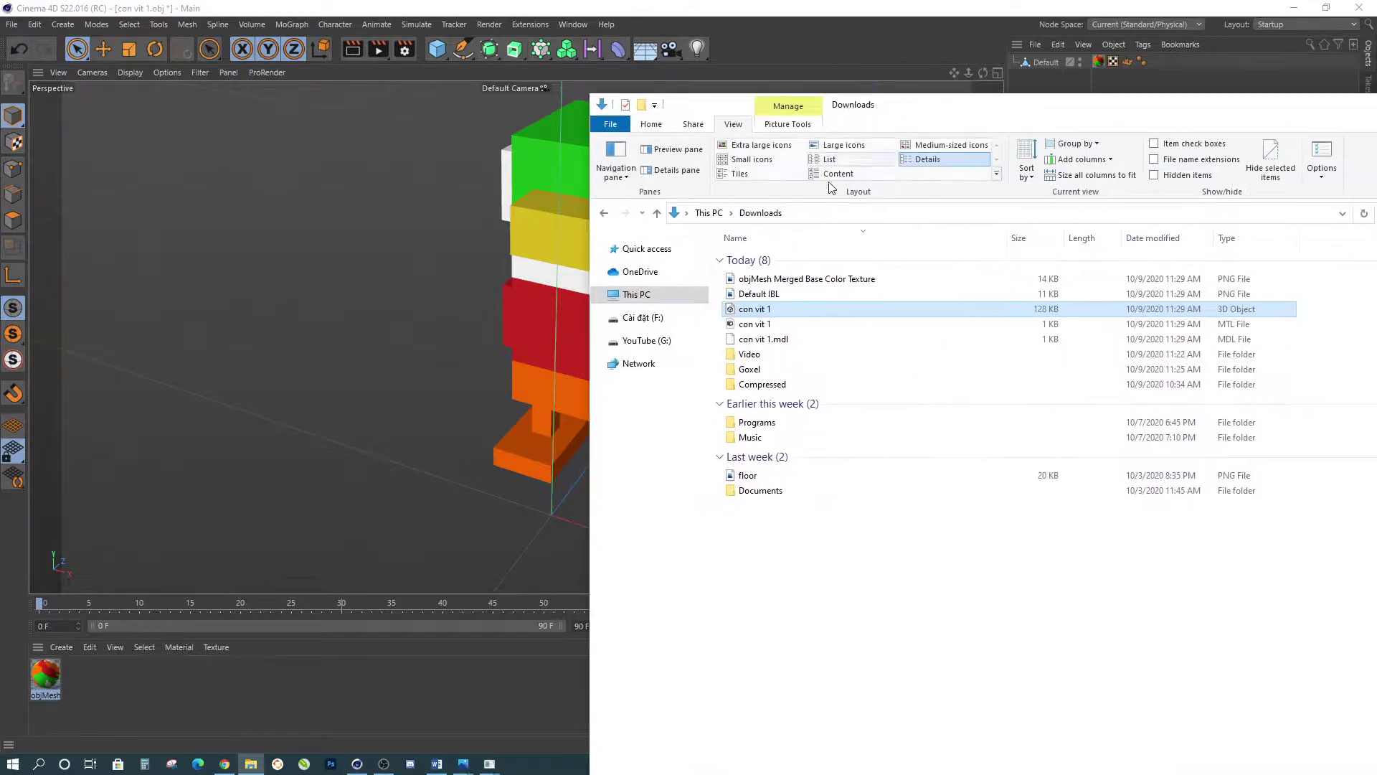
double_click(797, 285)
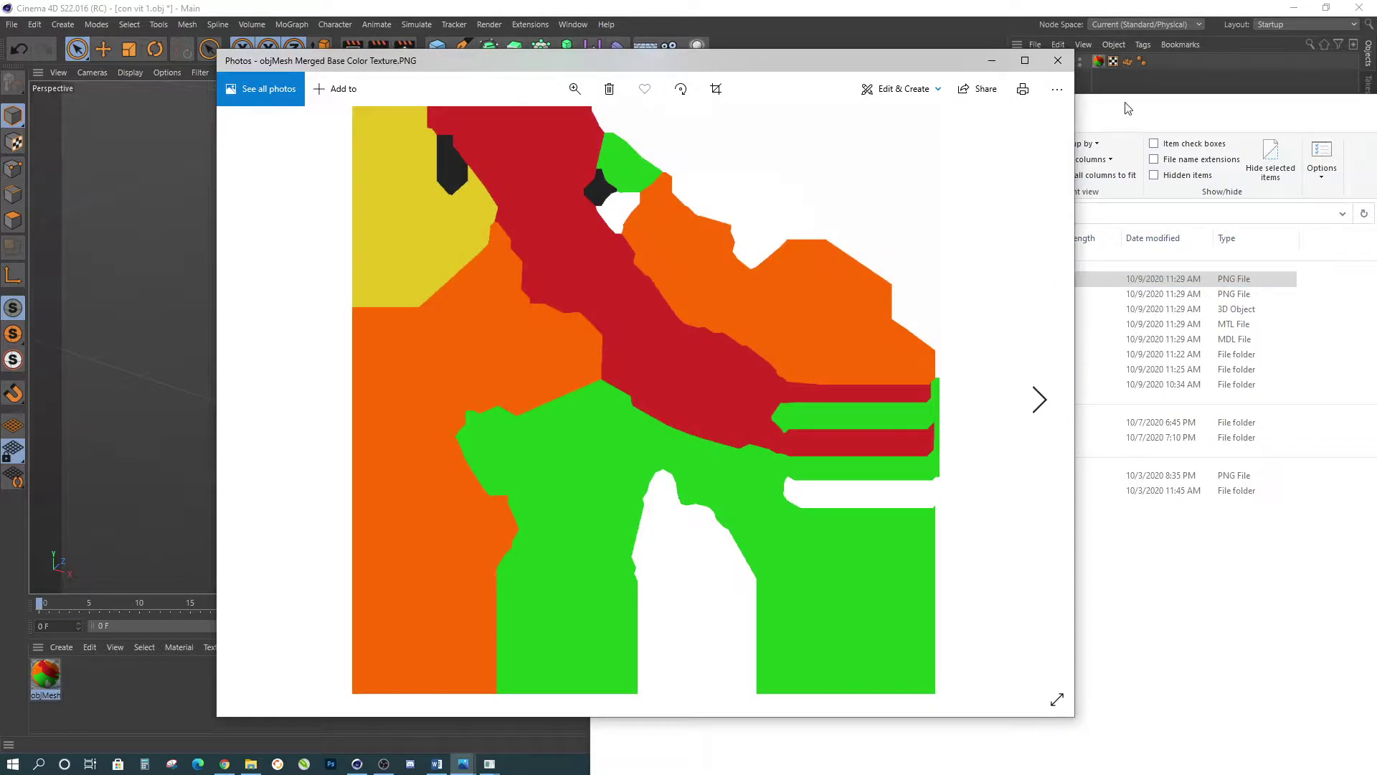
click(1061, 58)
drag(1031, 118, 1131, 114)
click(645, 323)
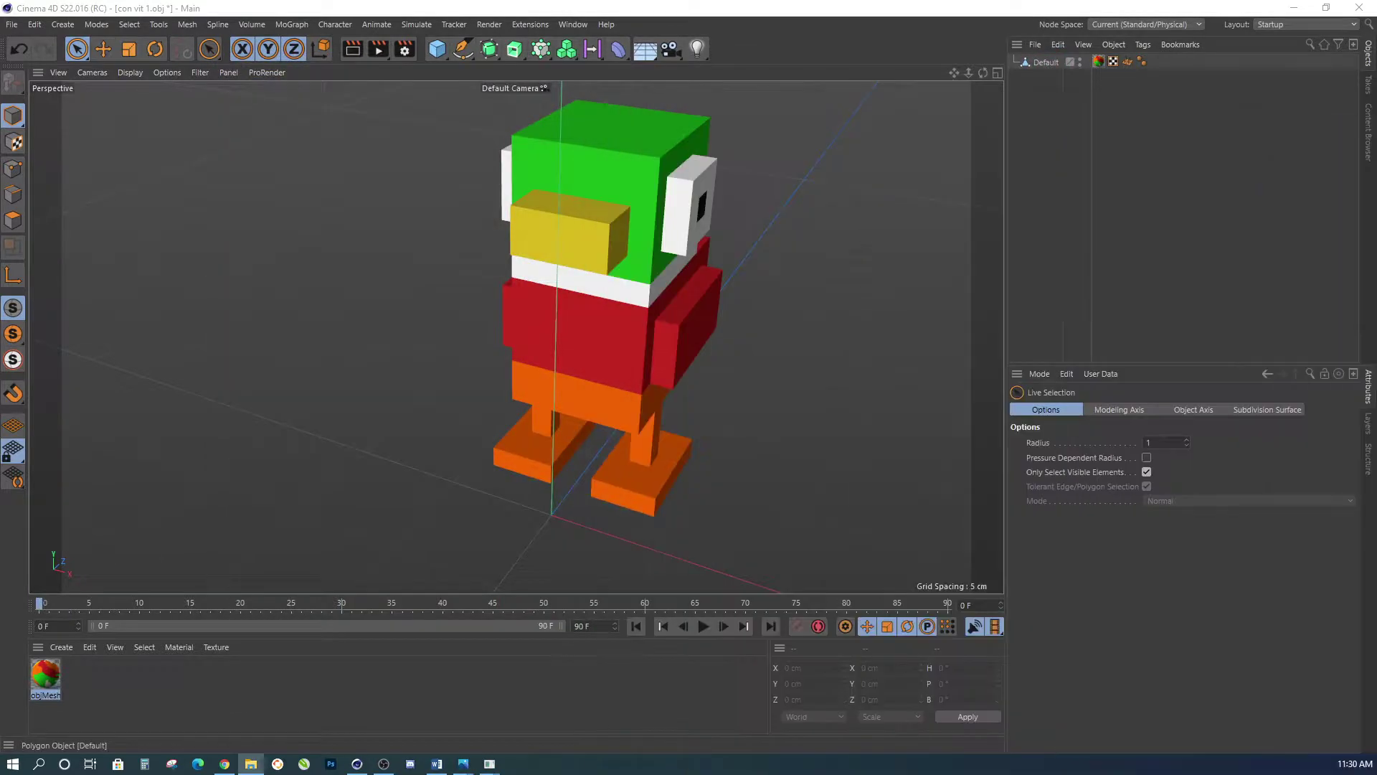
Step: Confirm the Color bitmap is objMesh Merged Base Color Texture.PNG, then switch to Goxel
click(49, 683)
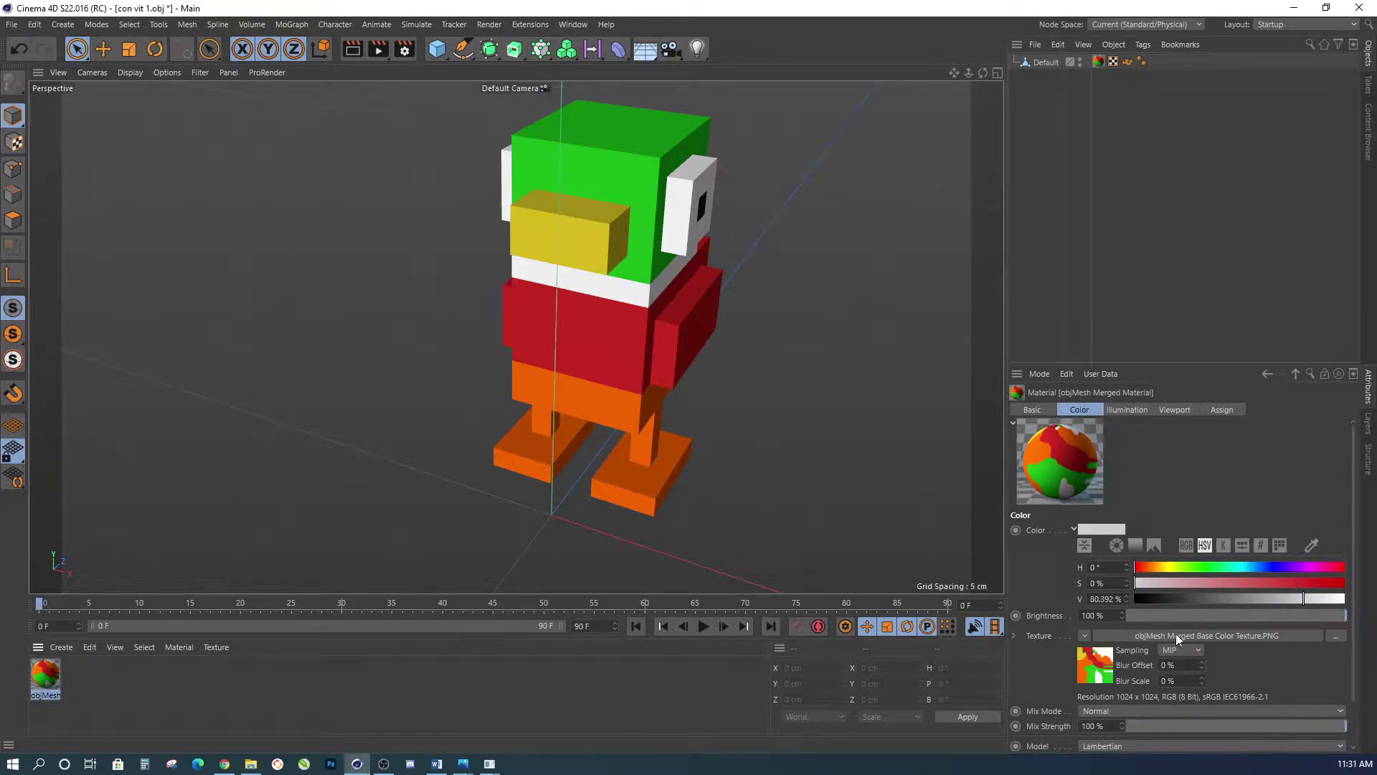
click(1258, 634)
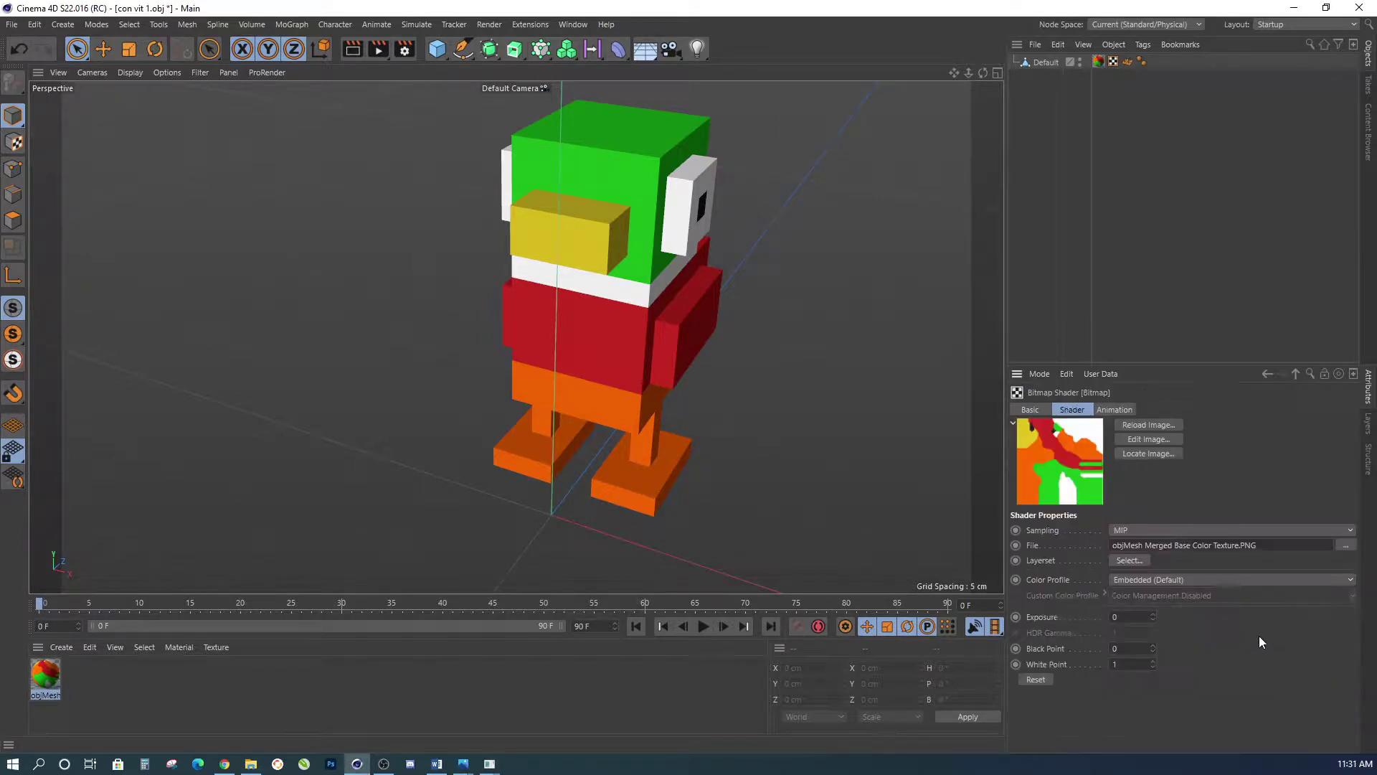
click(1012, 423)
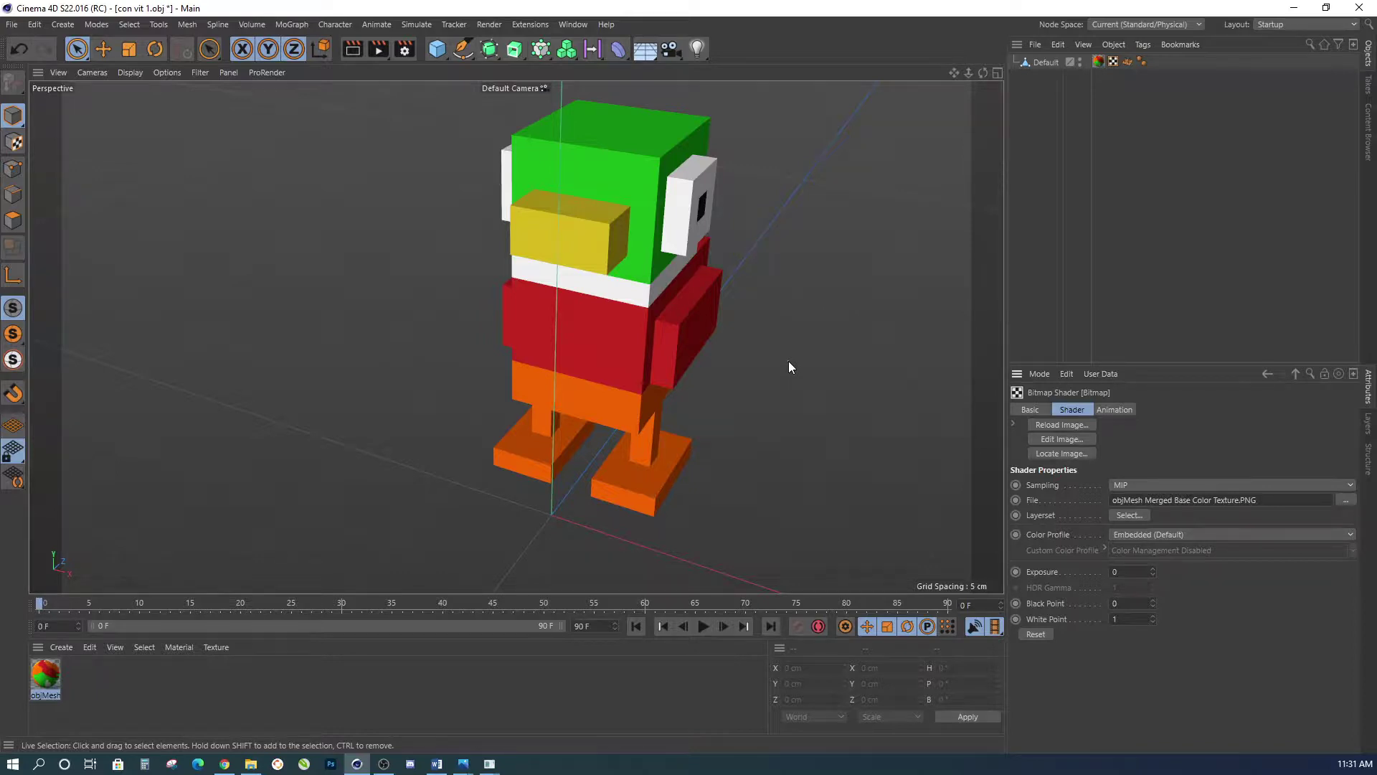
key(alt+Tab)
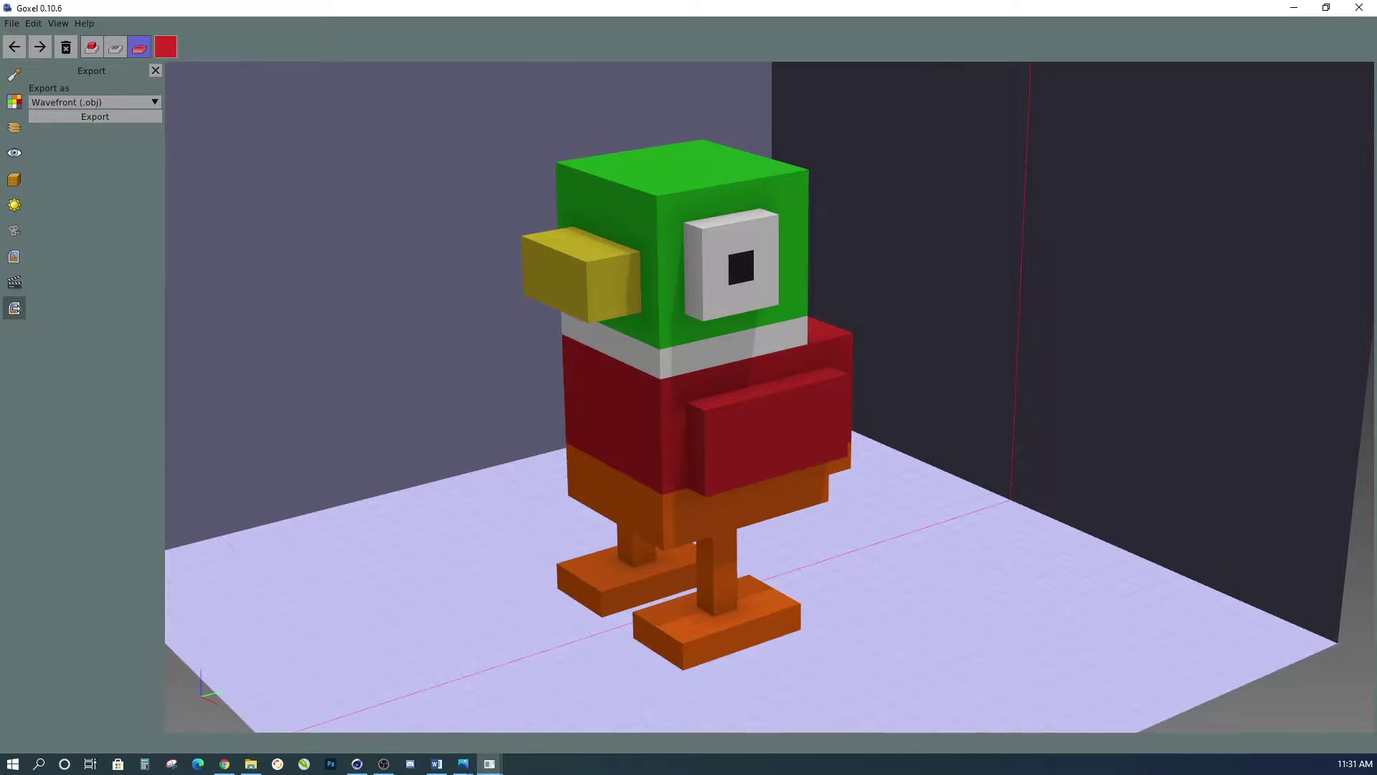
Step: Reopen Downloads, preview and close the objMesh Merged Base Color Texture PNG, then reposition Explorer
click(250, 763)
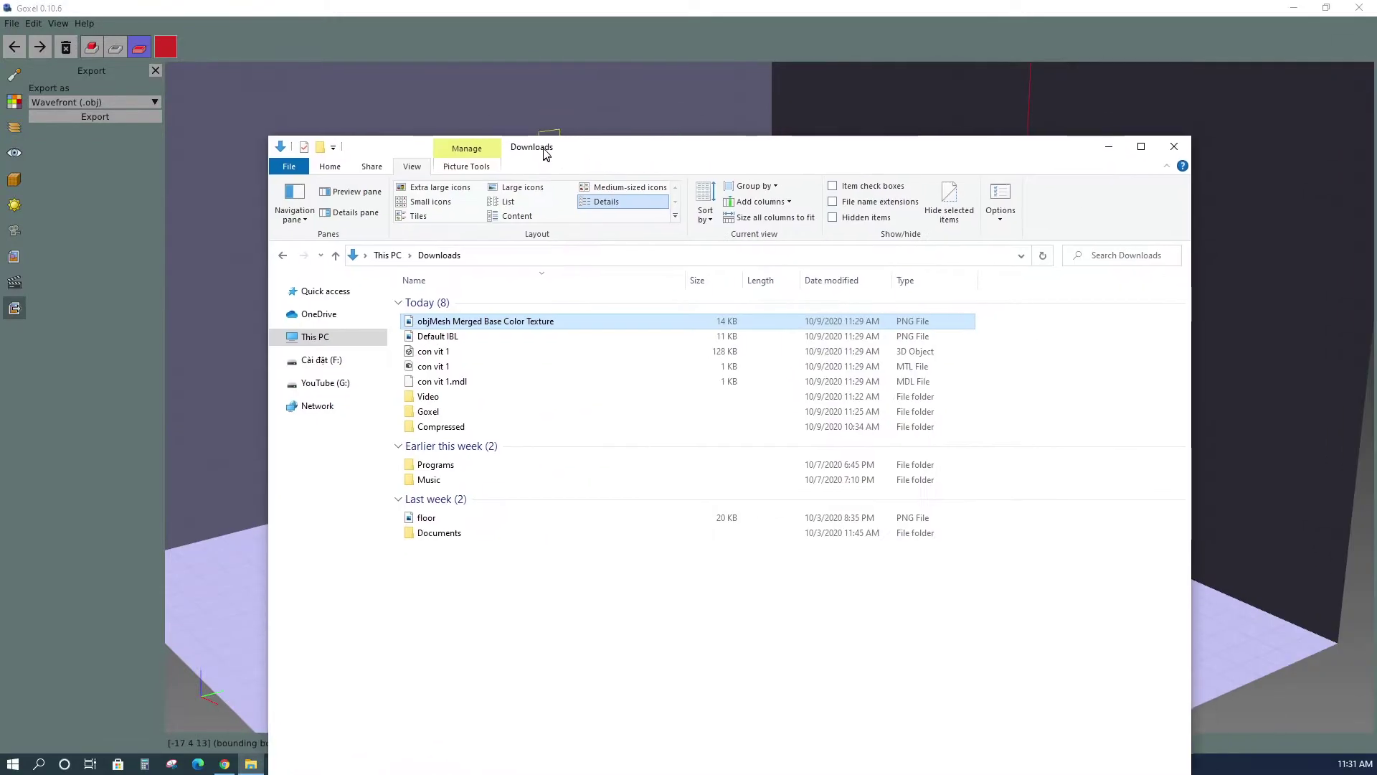
click(434, 353)
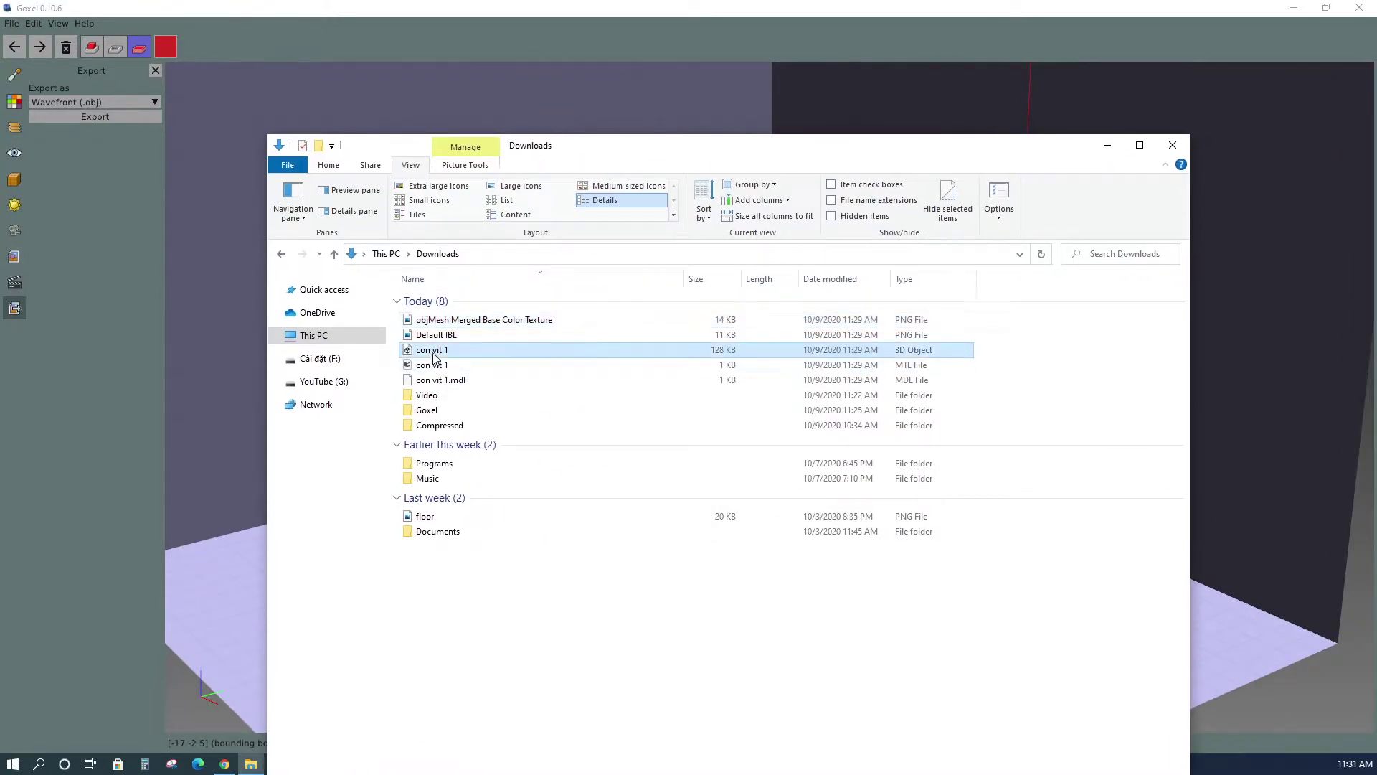
click(460, 323)
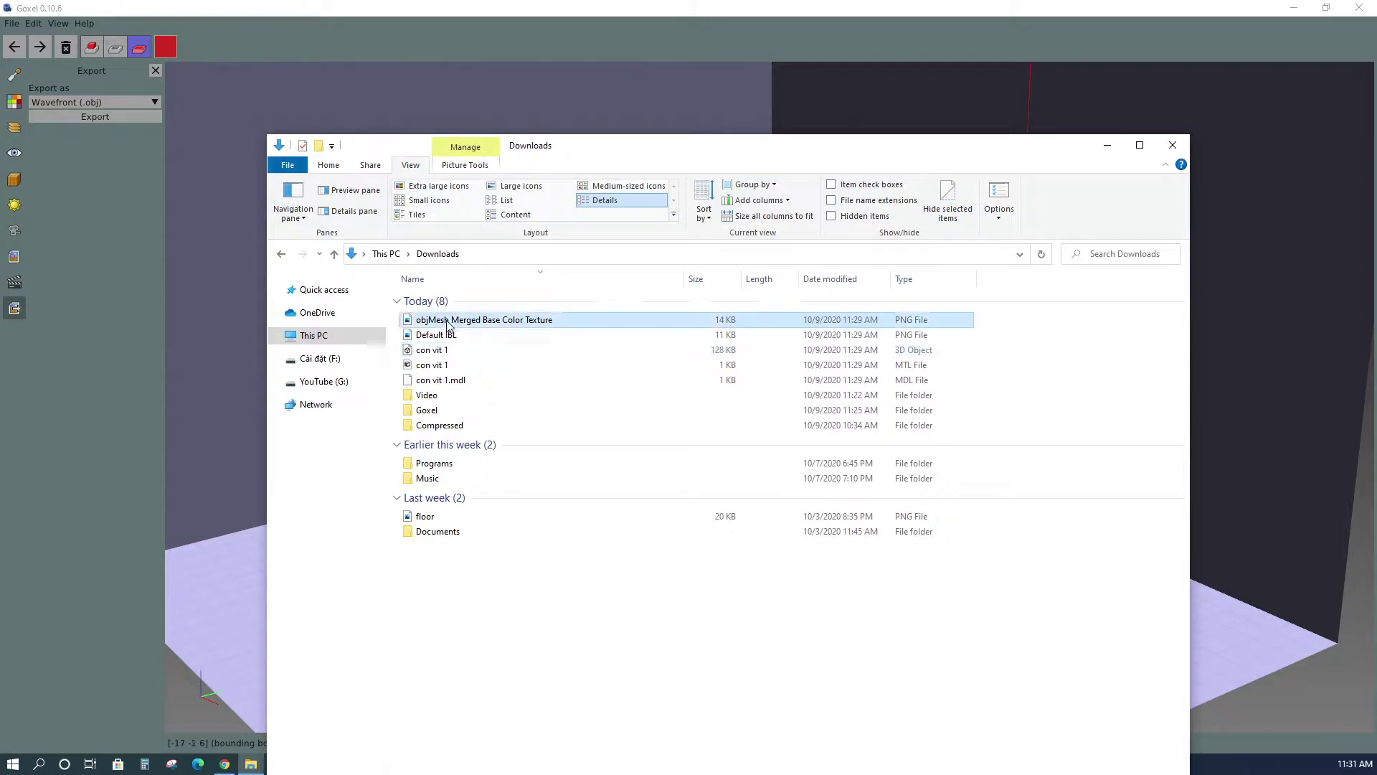
double_click(531, 326)
click(1061, 71)
drag(682, 158, 798, 100)
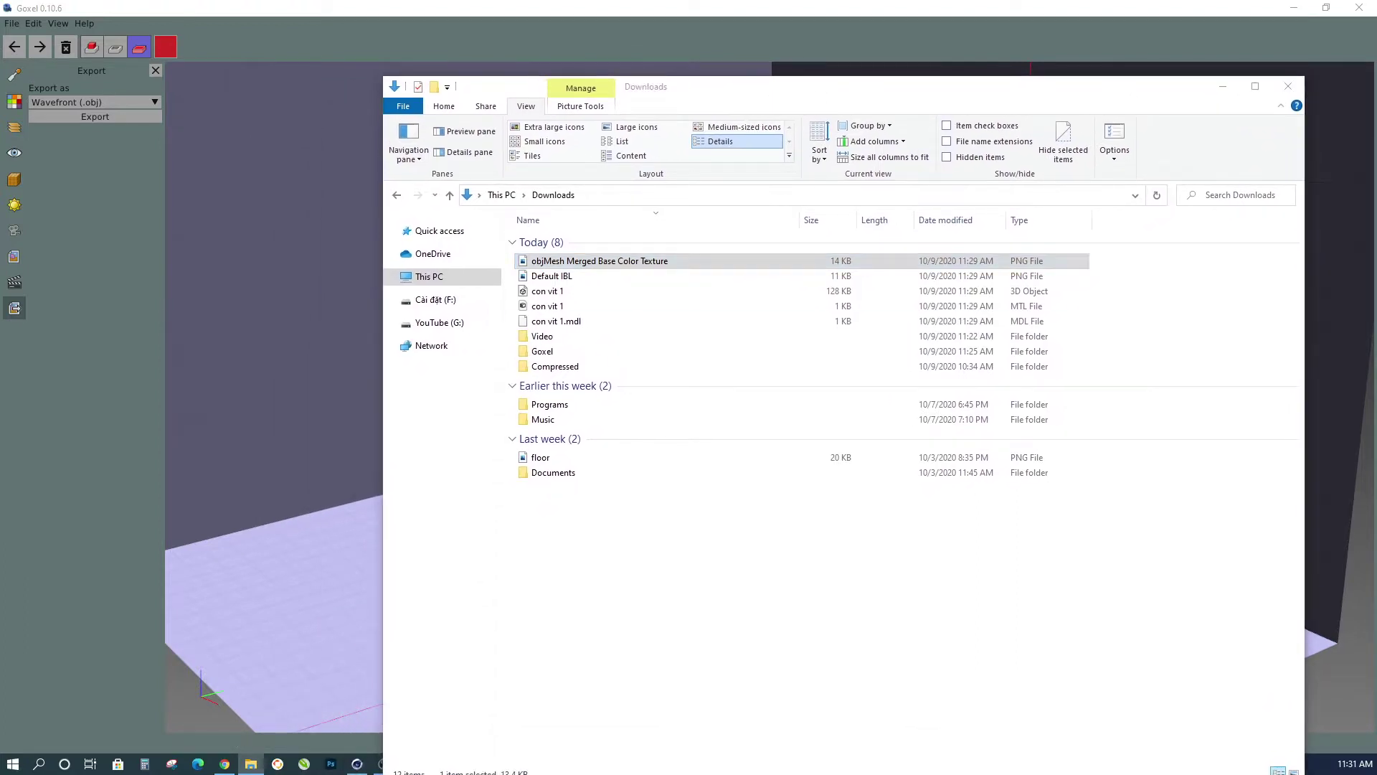
key(alt+Tab)
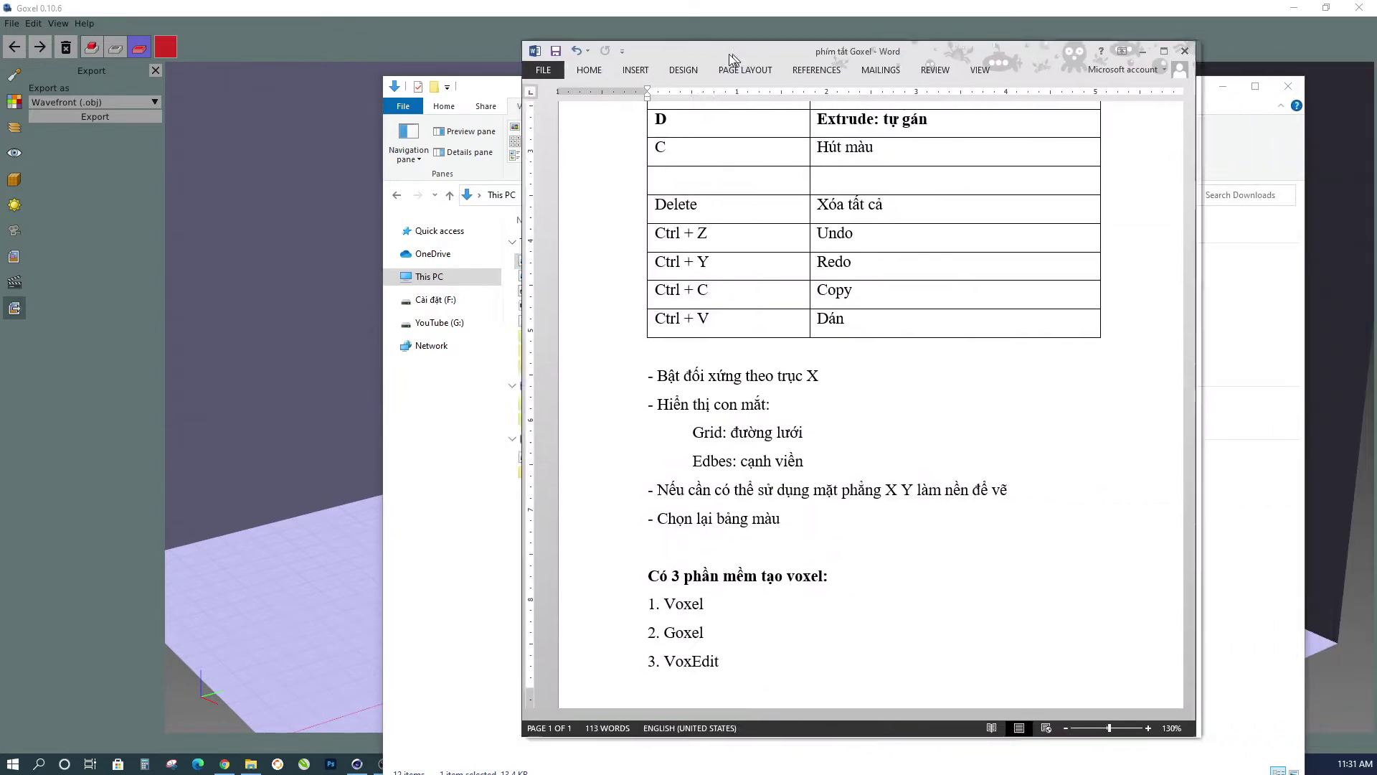
scroll(649, 474, down, 2)
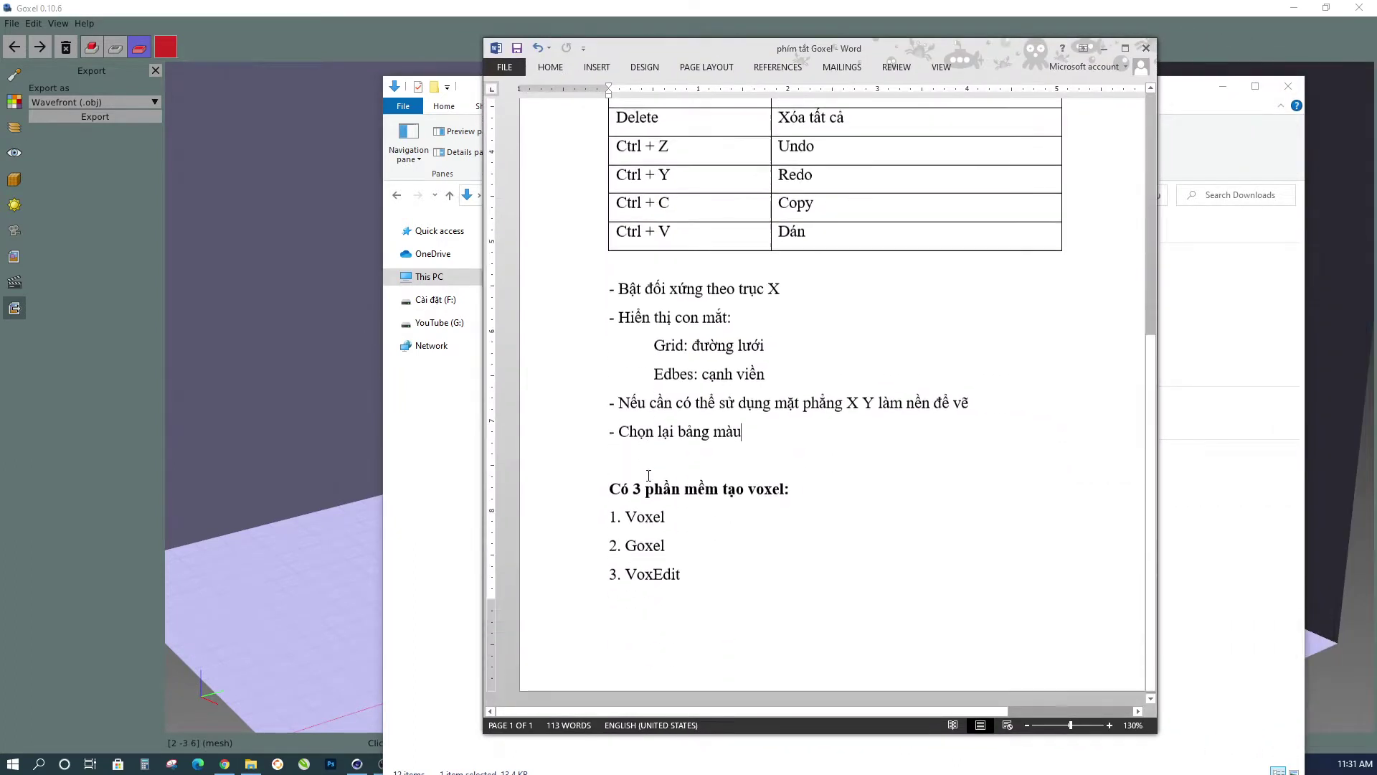
drag(680, 572, 630, 572)
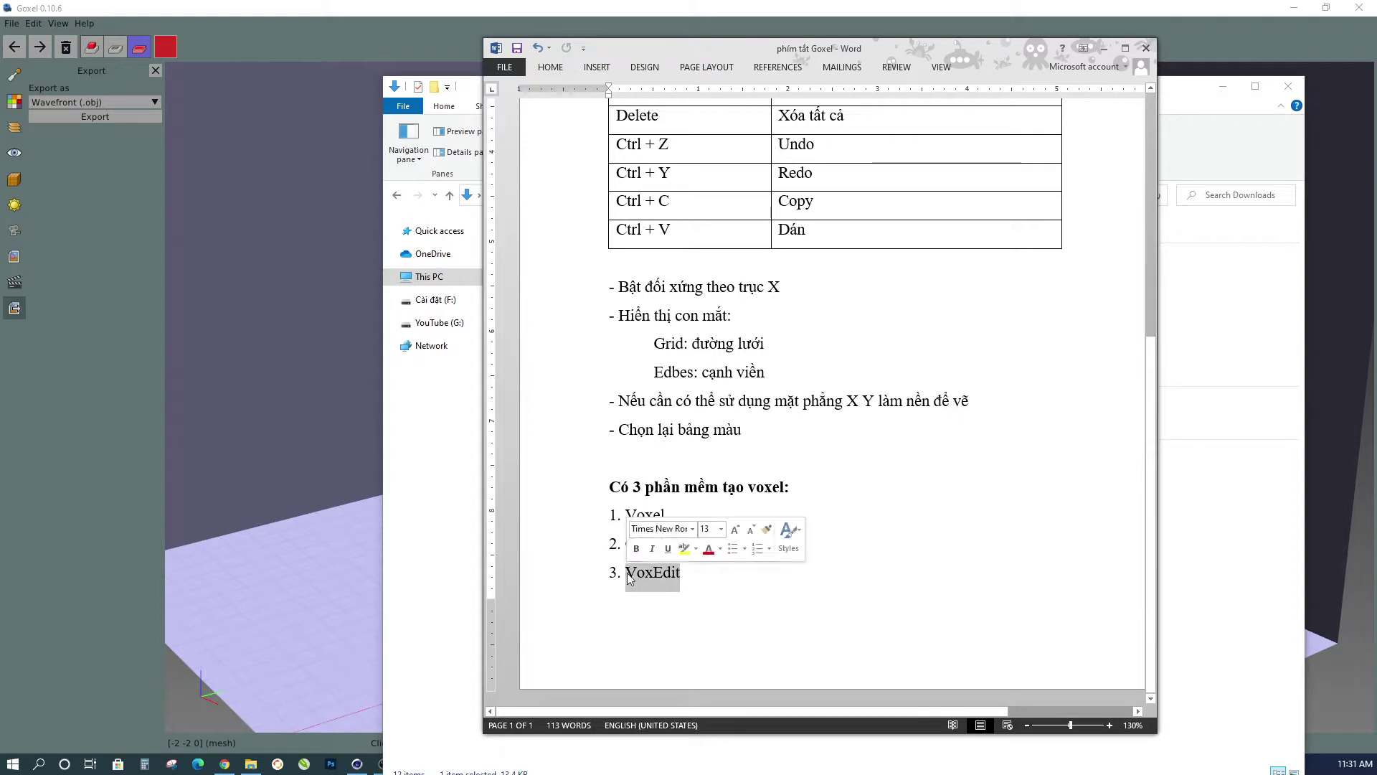
click(657, 583)
drag(685, 572, 626, 572)
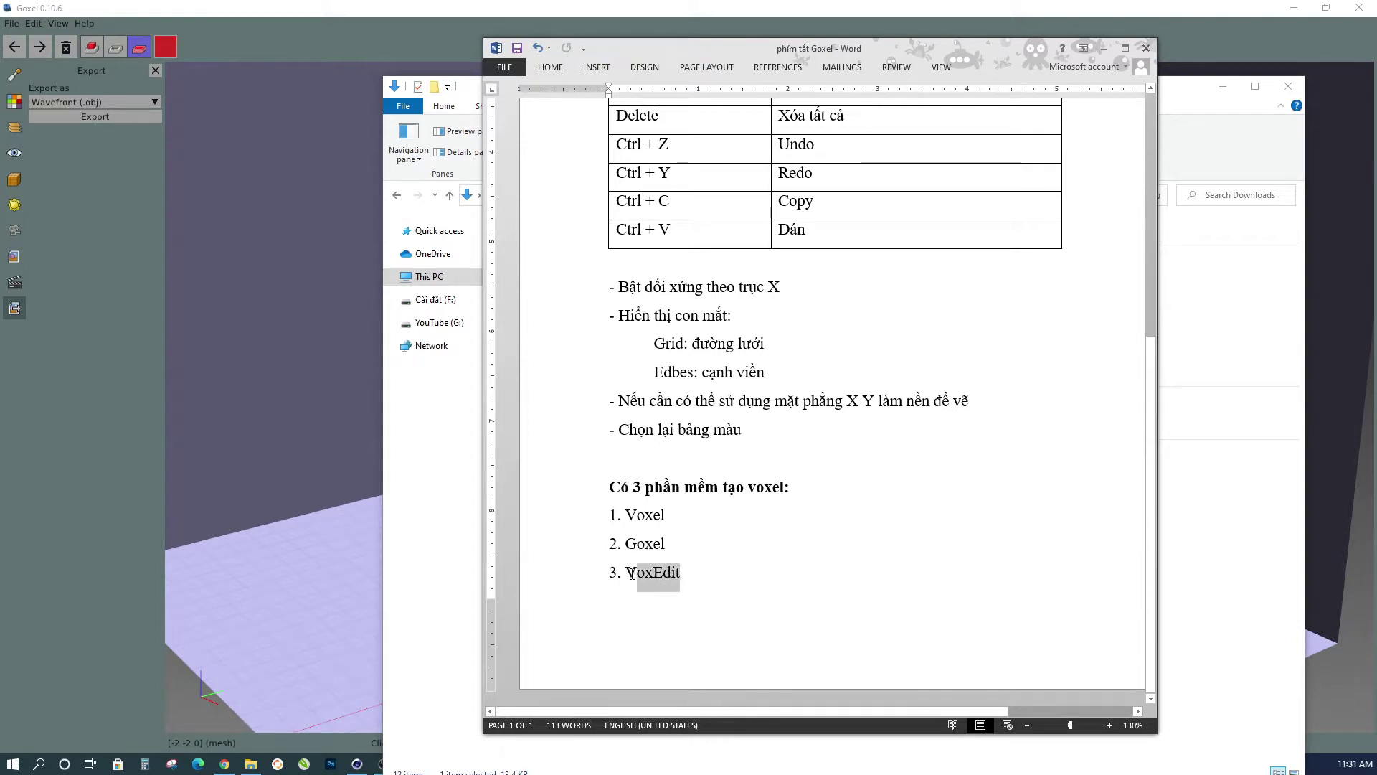
click(661, 576)
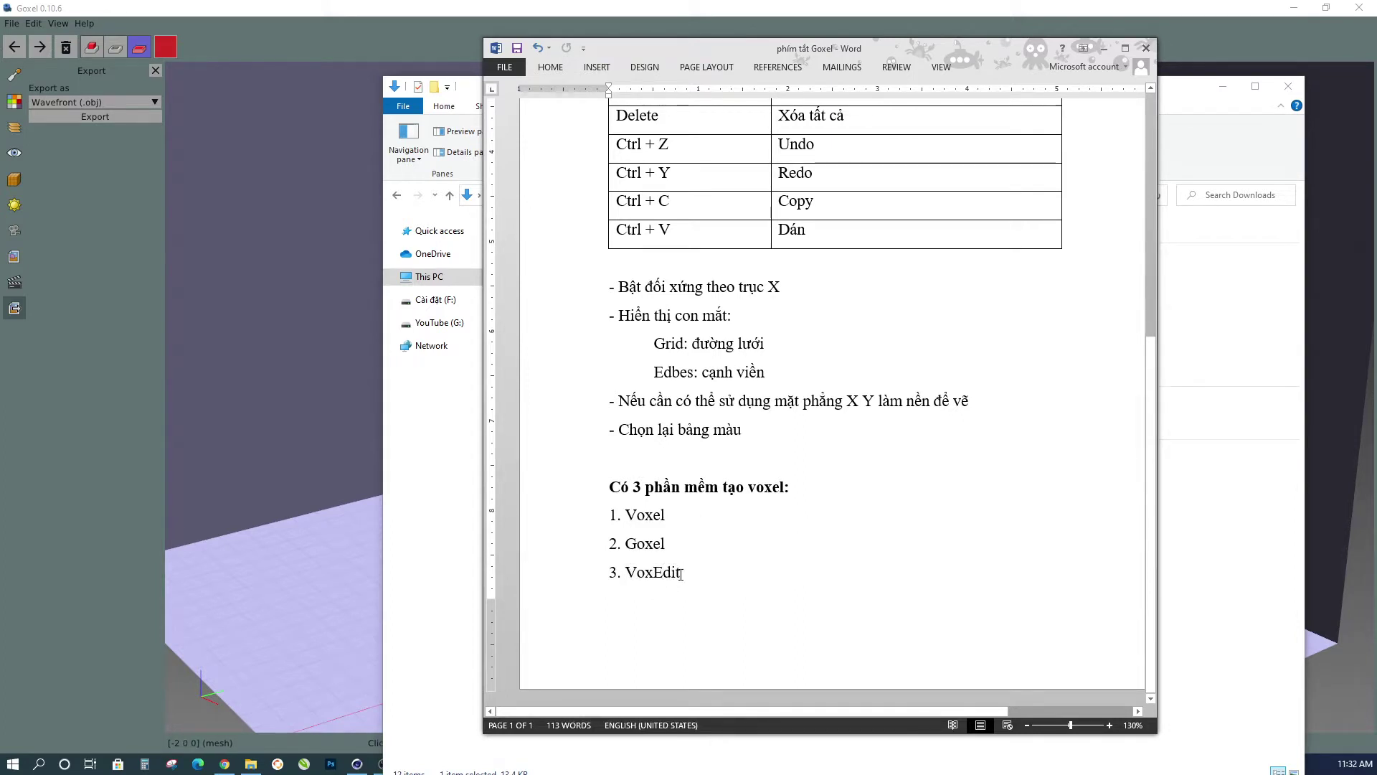
drag(682, 572, 631, 574)
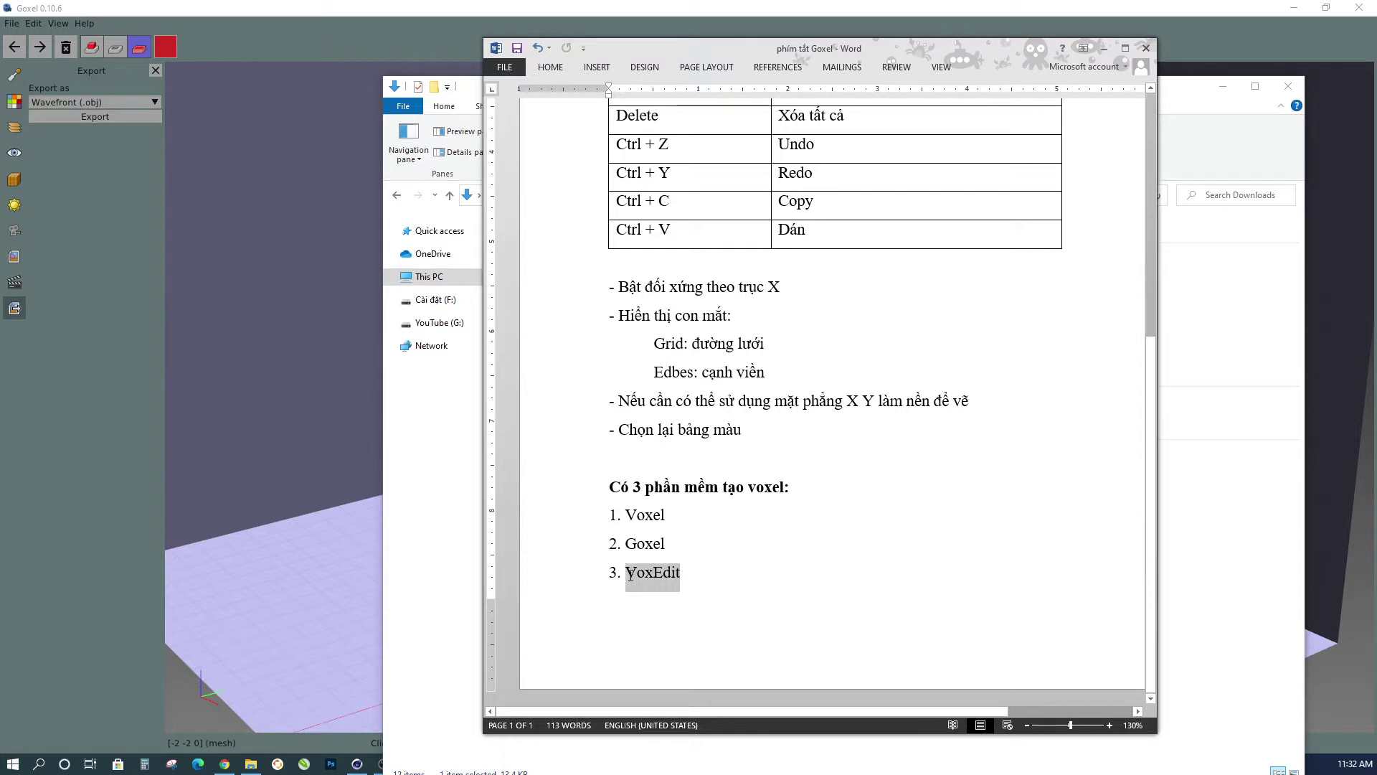
click(647, 577)
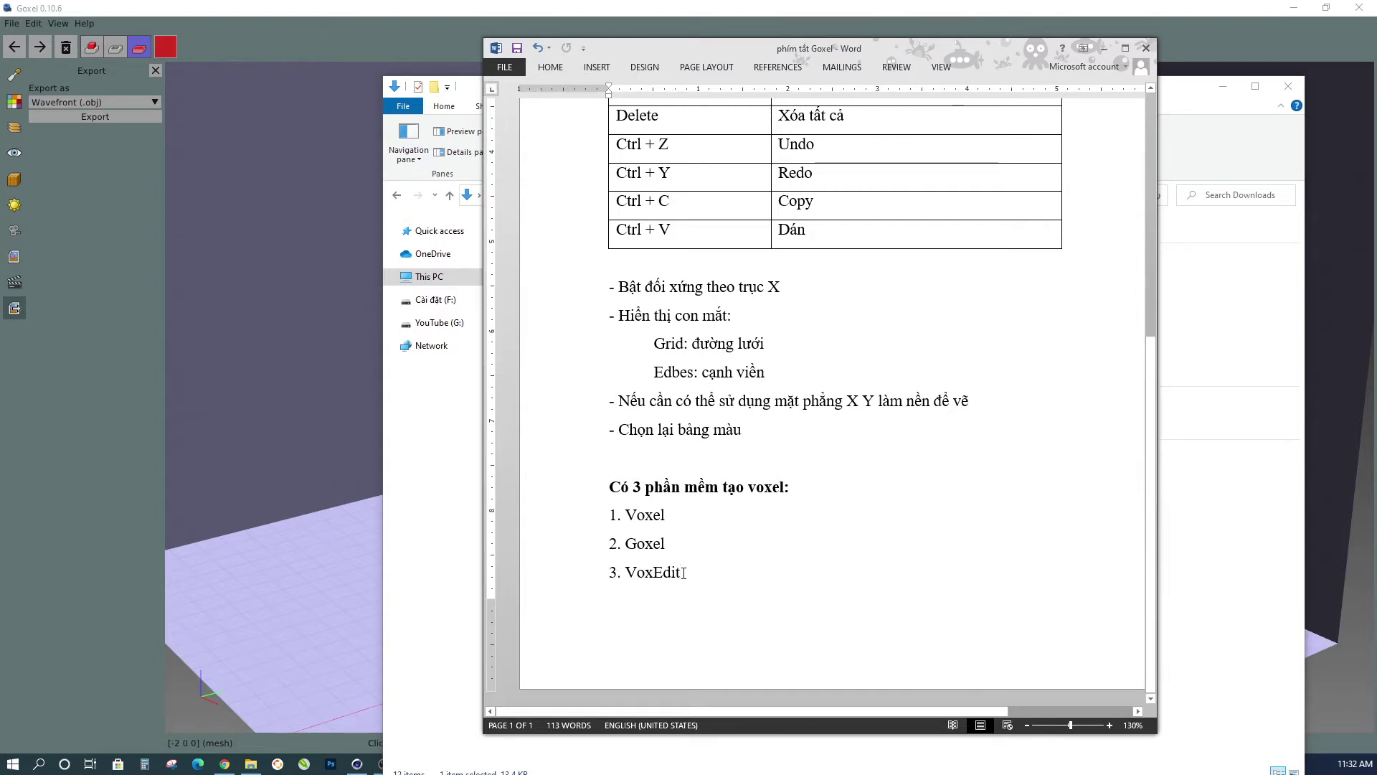
drag(685, 572, 610, 520)
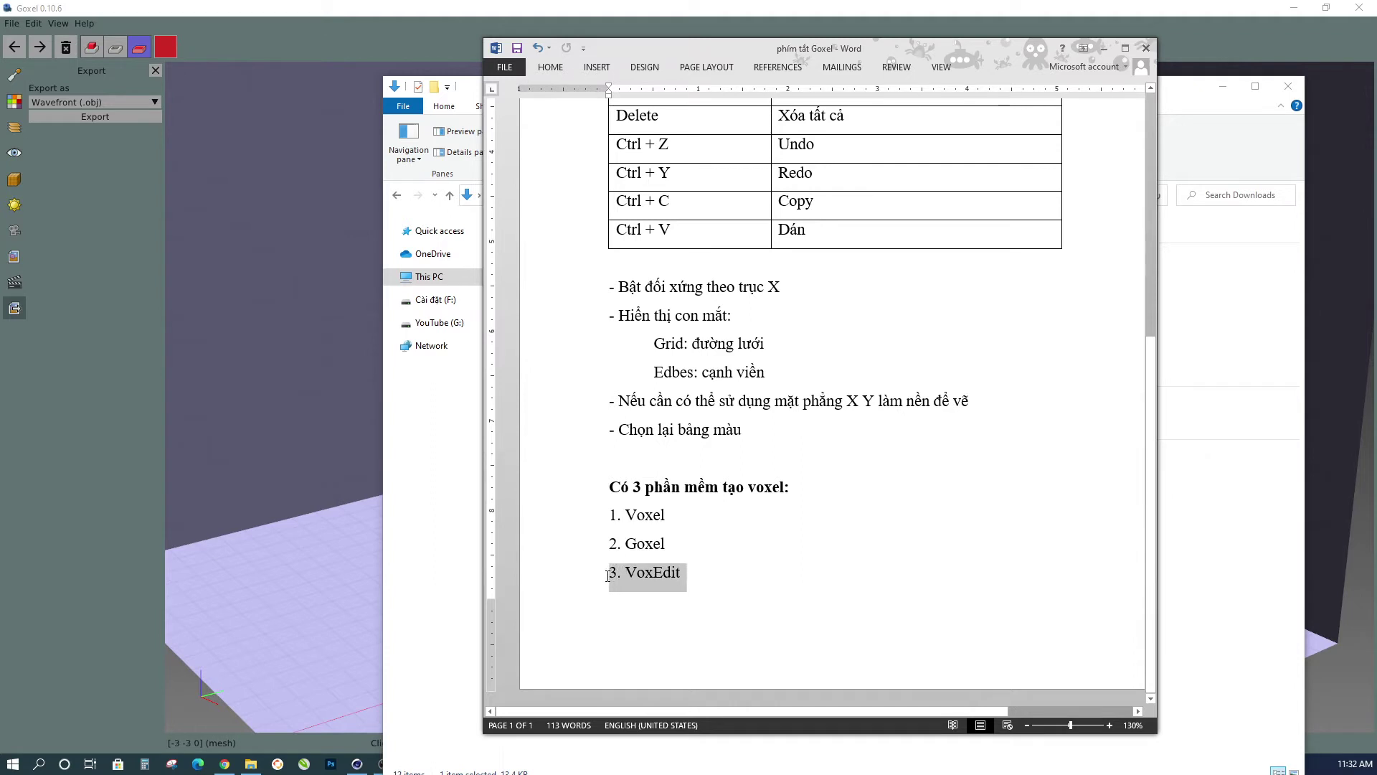
click(667, 583)
drag(686, 573, 609, 574)
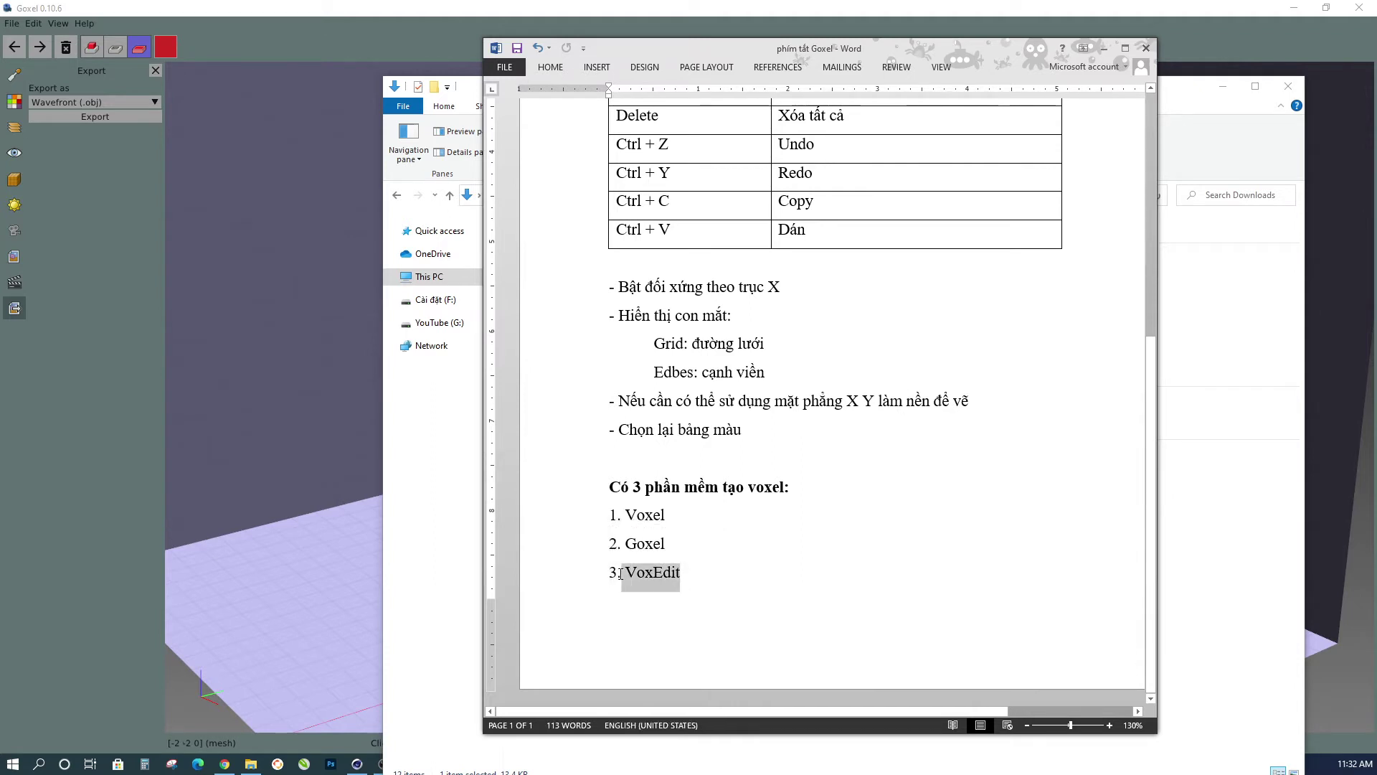
click(824, 286)
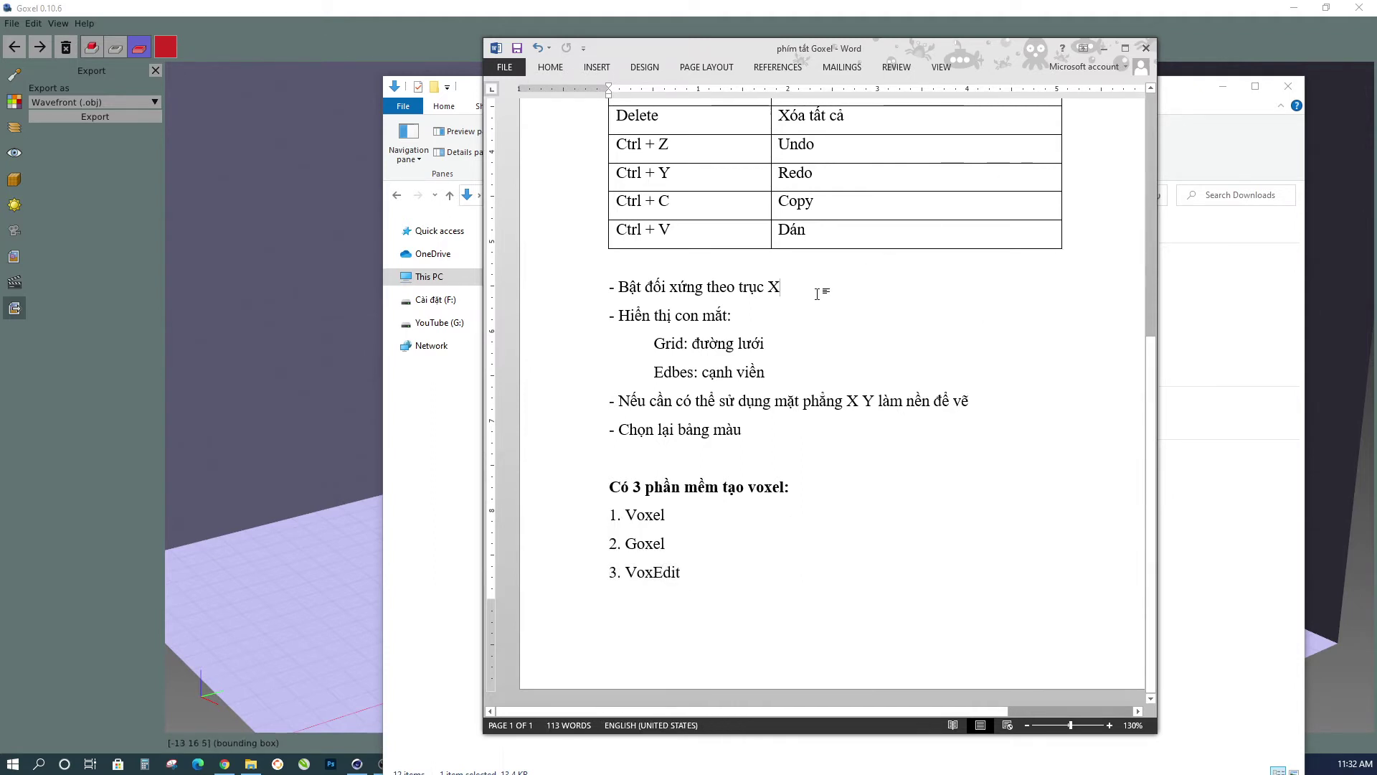